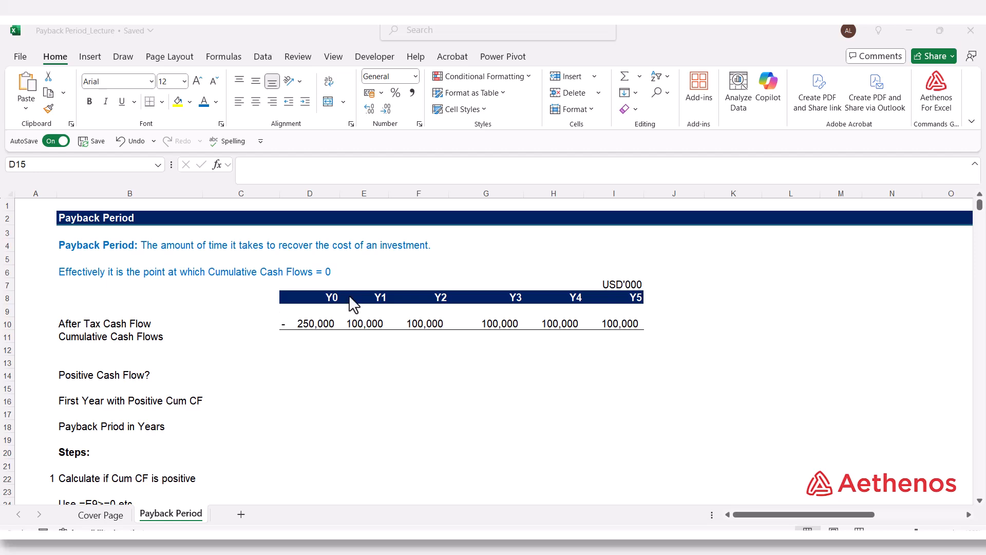
# - Write the formula =SUM(D10:E10) in the Y1 cell of the Cumulative Cash Flows row, E11
pyautogui.click(363, 337)
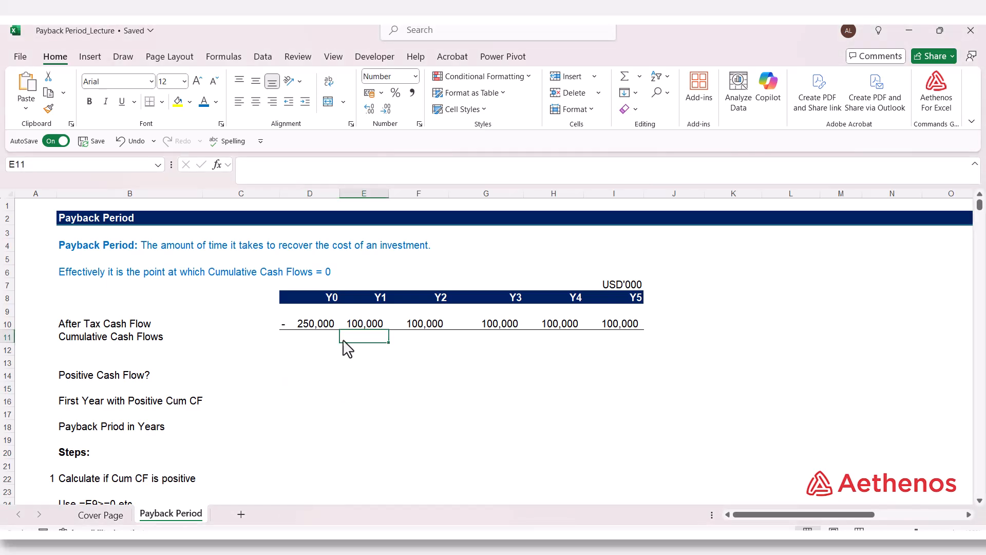
pyautogui.write('=su')
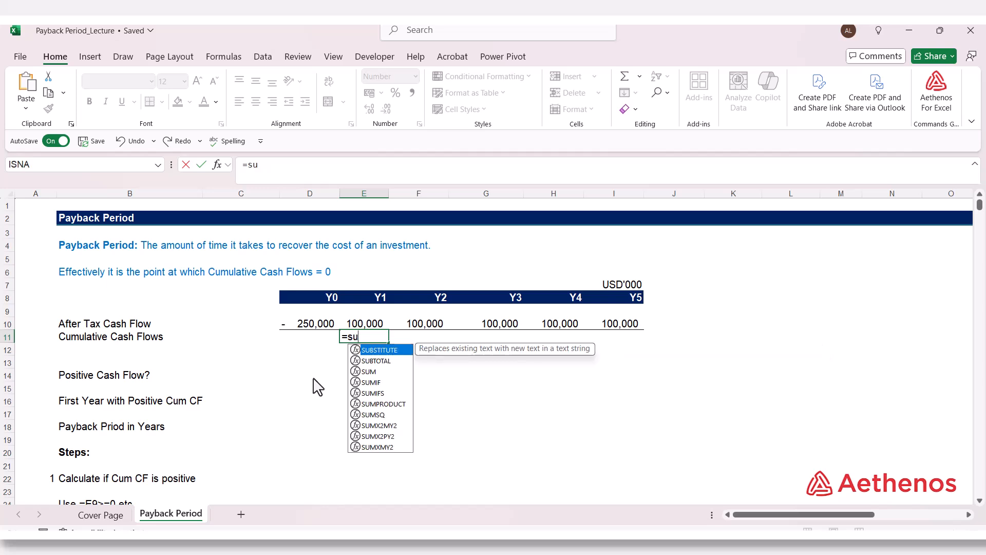
pyautogui.press('Tab')
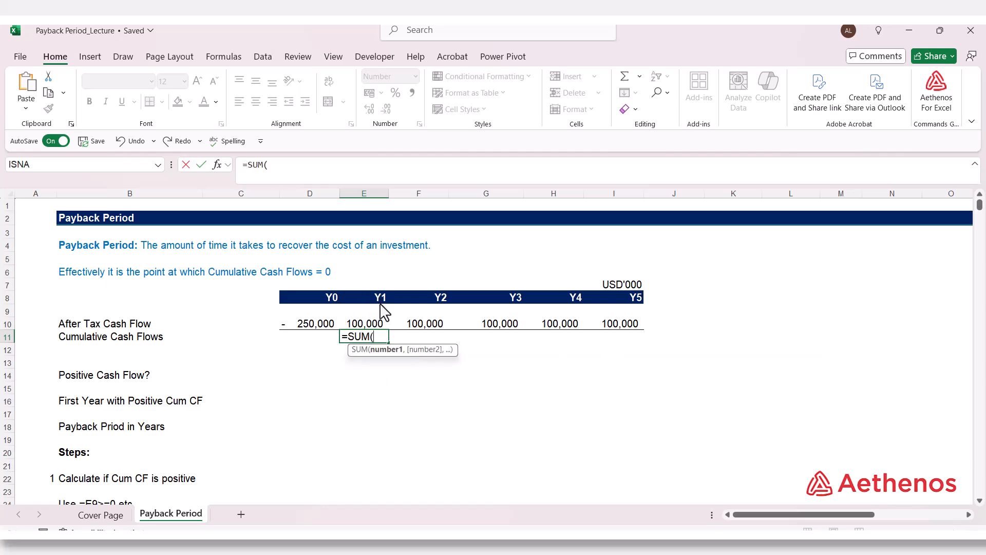
pyautogui.moveTo(321, 327); pyautogui.dragTo(358, 330)
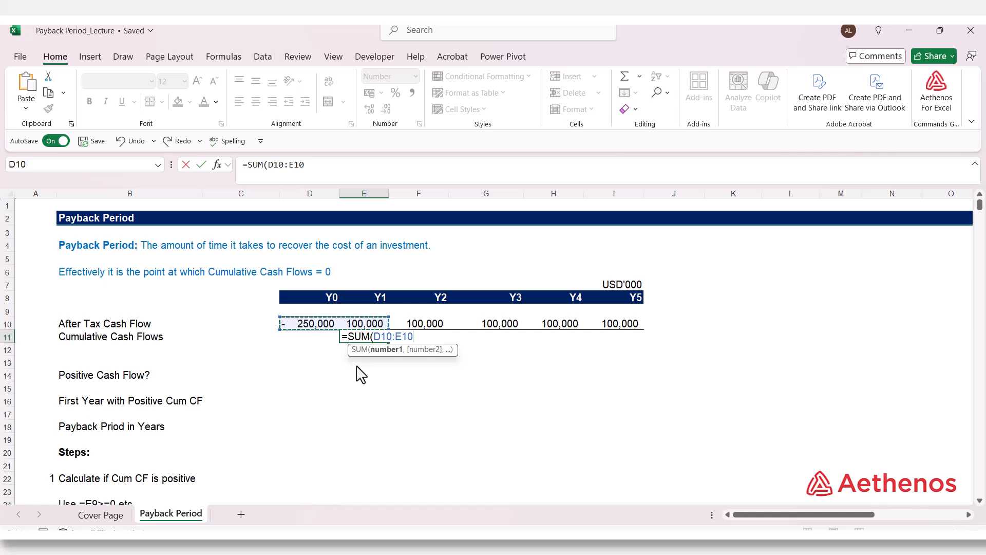
pyautogui.write(')')
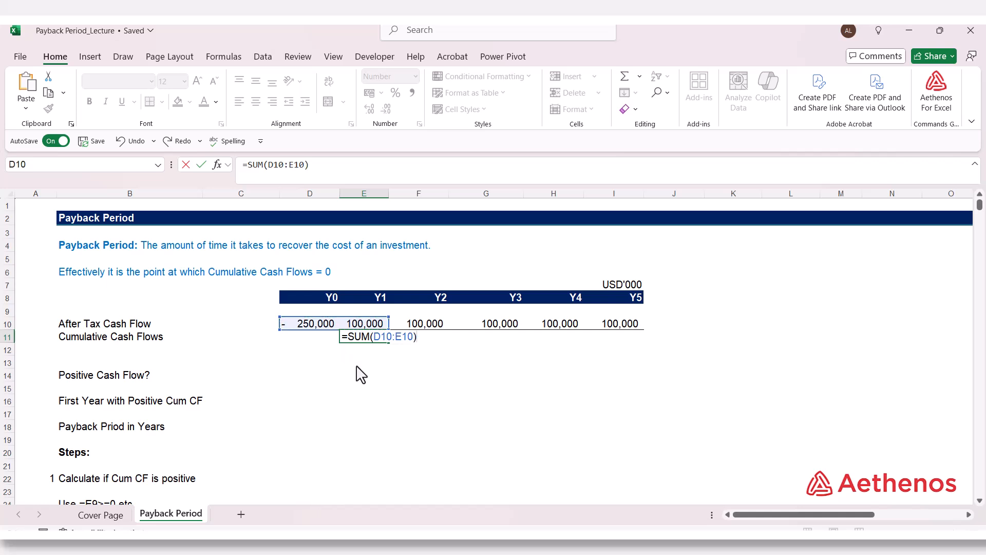
# - Change the E11 formula's references to $D10:E$10 and fill the formula across to Y5 in I11
pyautogui.click(374, 334)
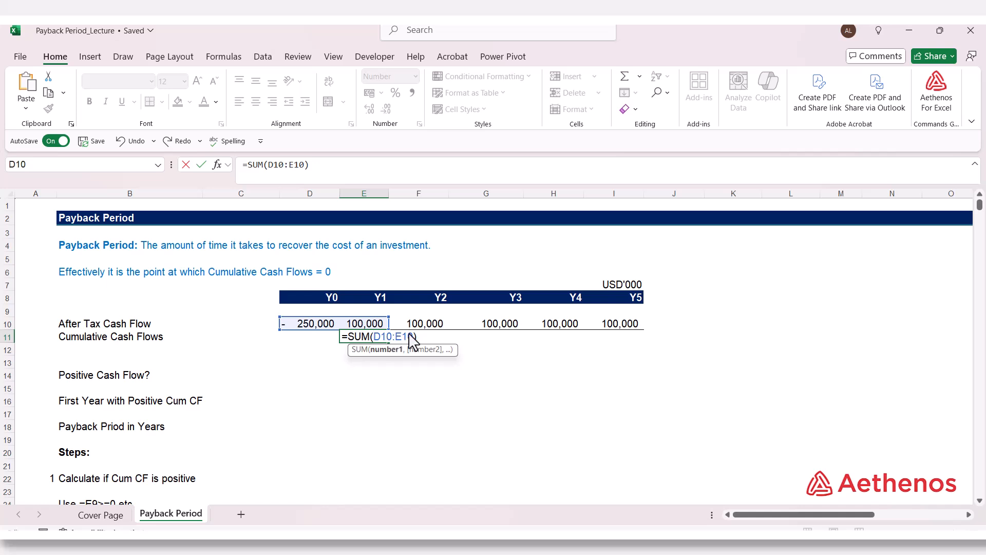
pyautogui.click(383, 336)
pyautogui.press('F4')
pyautogui.press('F4')
pyautogui.press('F4')
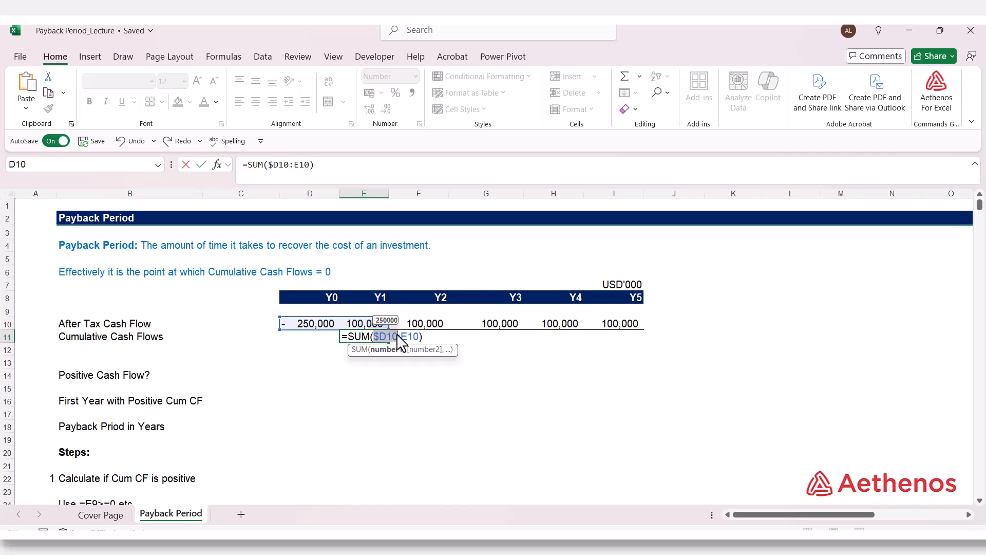
pyautogui.click(399, 336)
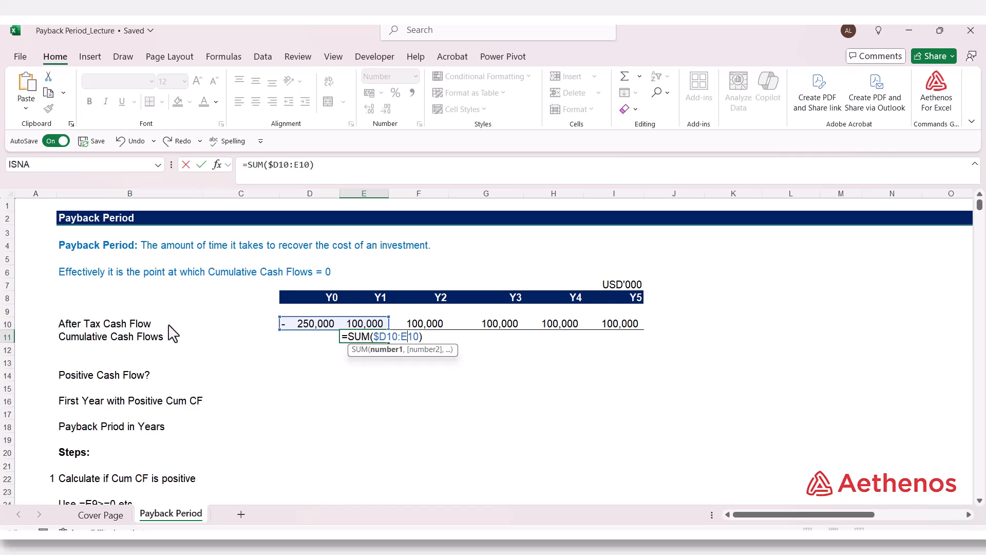
pyautogui.click(400, 337)
pyautogui.press('F4')
pyautogui.press('F4')
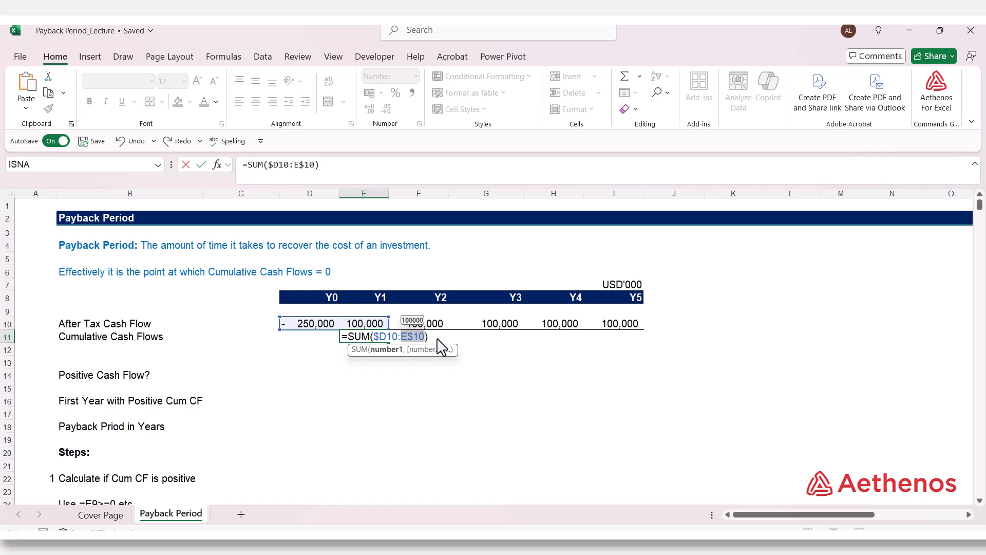
pyautogui.press('End')
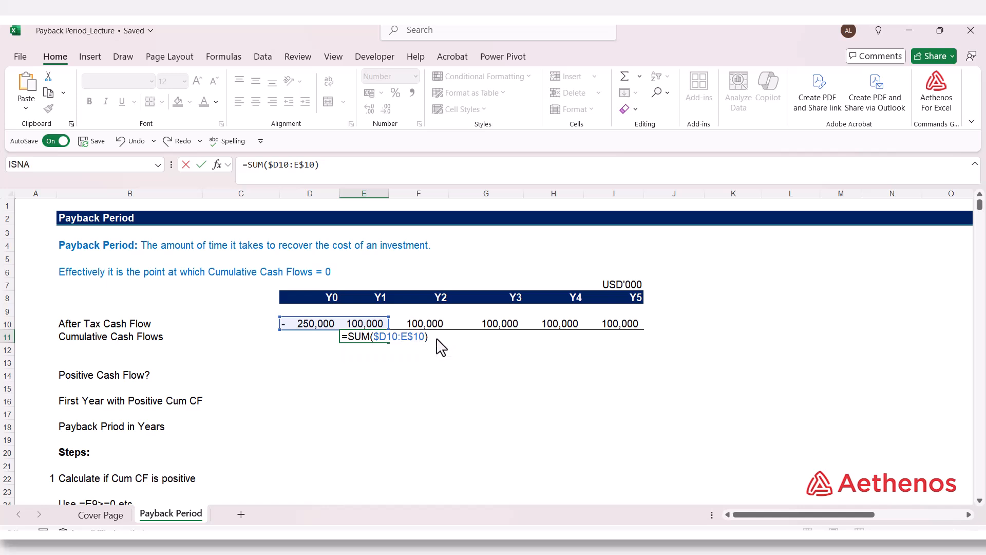
pyautogui.hotkey('ctrl', 'Return')
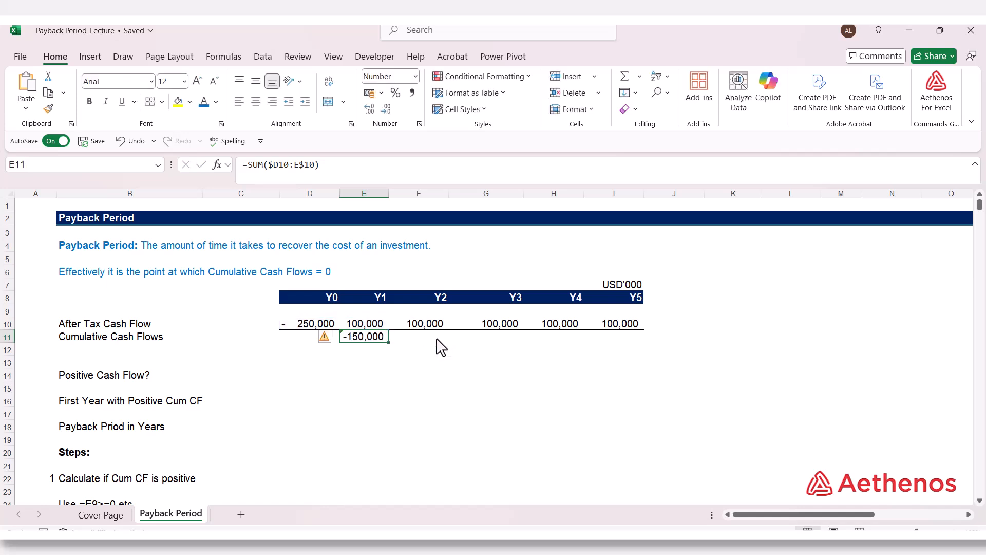
pyautogui.moveTo(389, 343); pyautogui.dragTo(639, 361)
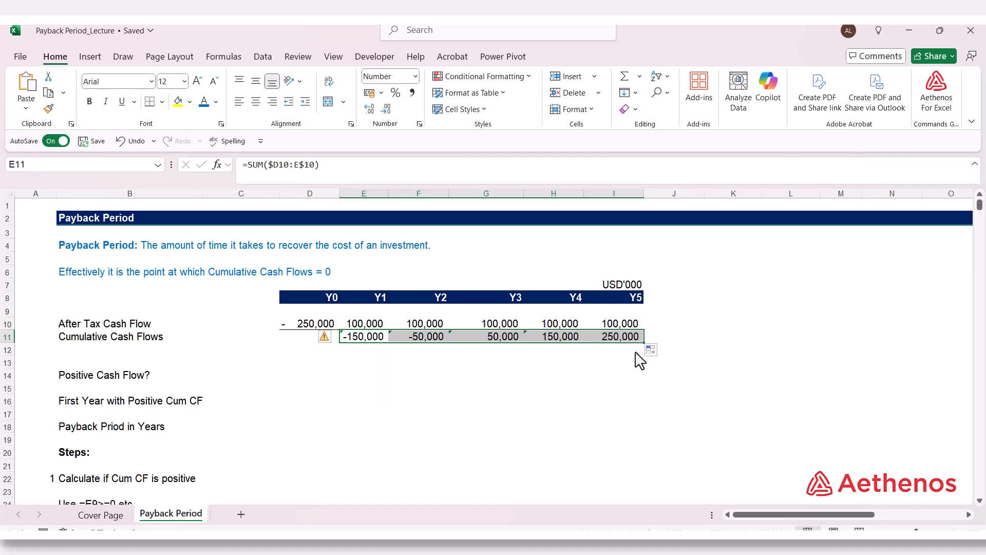
# - Inspect the ranges summed by the copied Cumulative Cash Flows formulas for Y2 through Y5
pyautogui.click(333, 337)
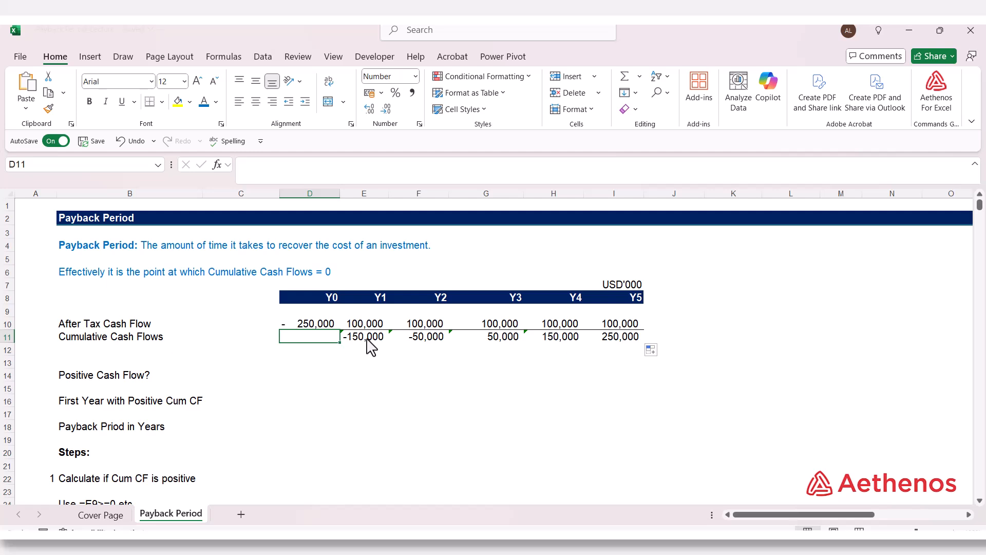
pyautogui.doubleClick(417, 340)
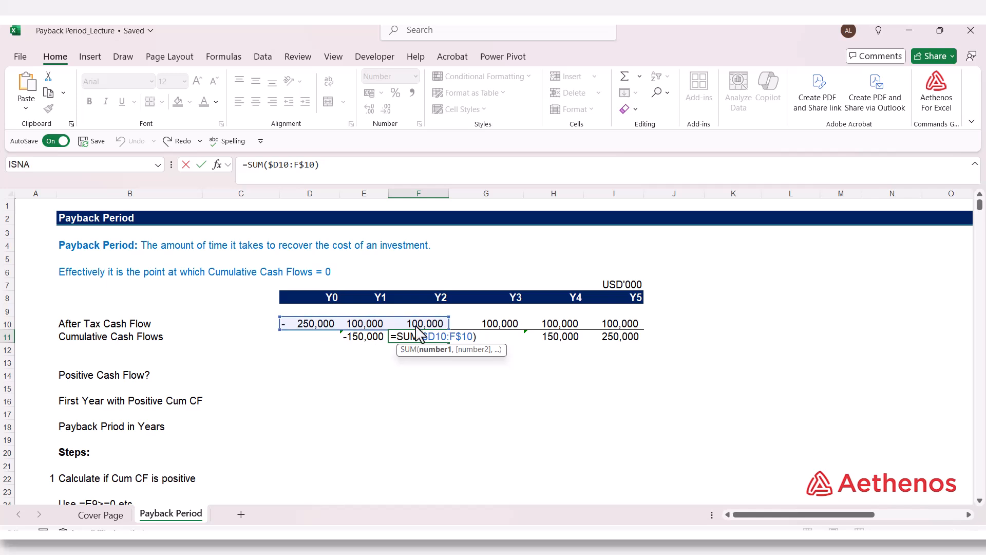
pyautogui.hotkey('ctrl', 'Return')
pyautogui.click(511, 339)
pyautogui.press('F2')
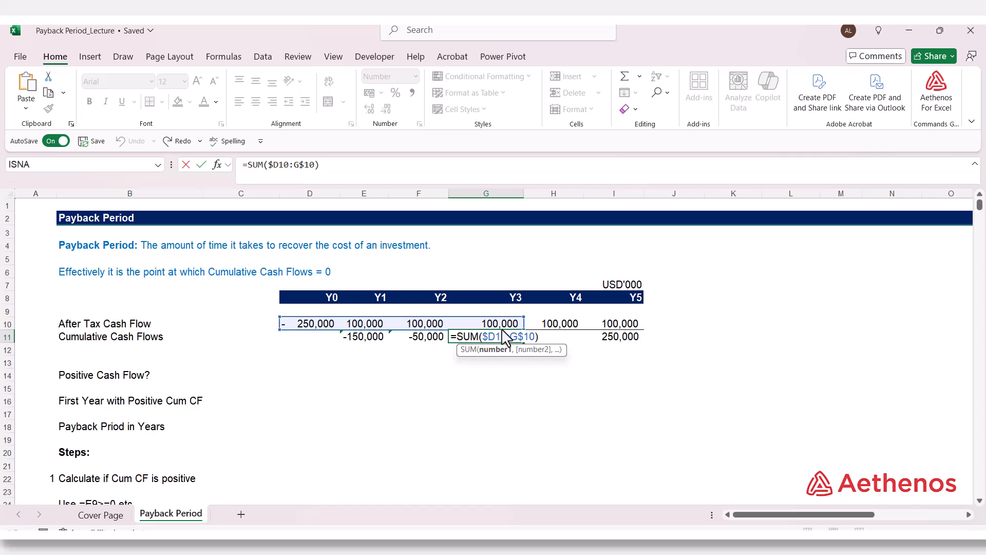
pyautogui.hotkey('ctrl', 'Return')
pyautogui.click(562, 339)
pyautogui.press('F2')
pyautogui.hotkey('ctrl', 'Return')
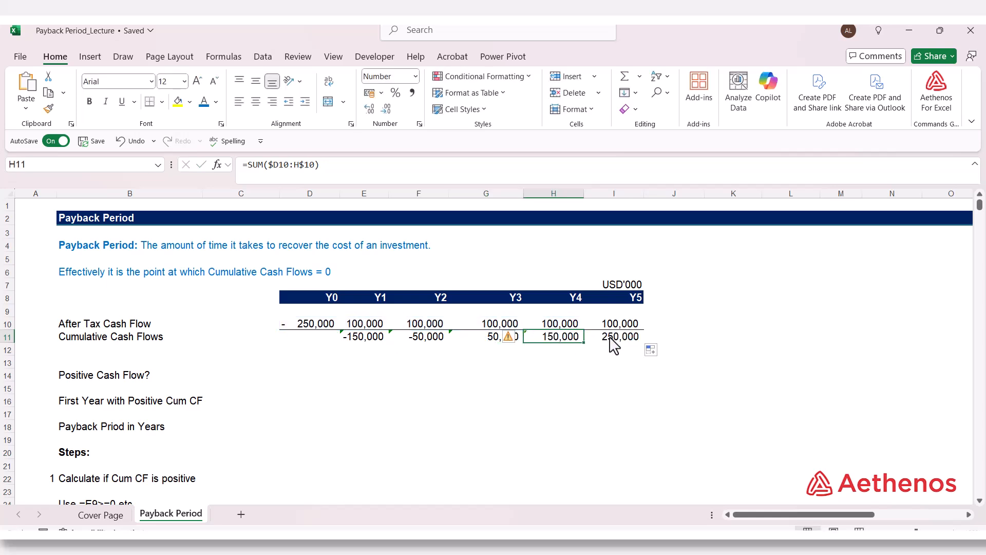
pyautogui.click(613, 339)
pyautogui.press('F2')
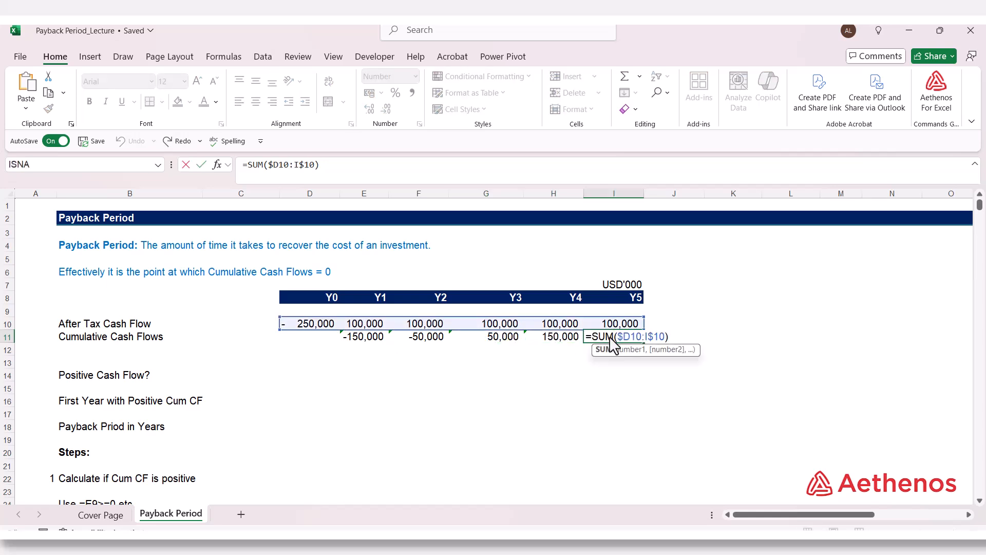
pyautogui.hotkey('ctrl', 'Return')
pyautogui.click(334, 340)
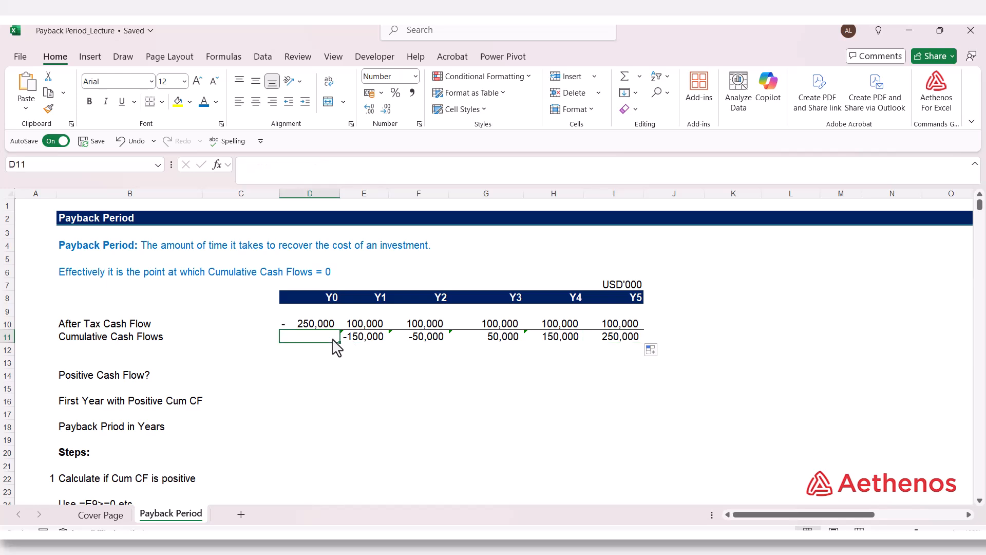
# - Ignore the omitted-adjacent-cells error on each Cumulative Cash Flows formula from Y1 to Y4, E11 to H11
pyautogui.click(360, 339)
pyautogui.click(329, 337)
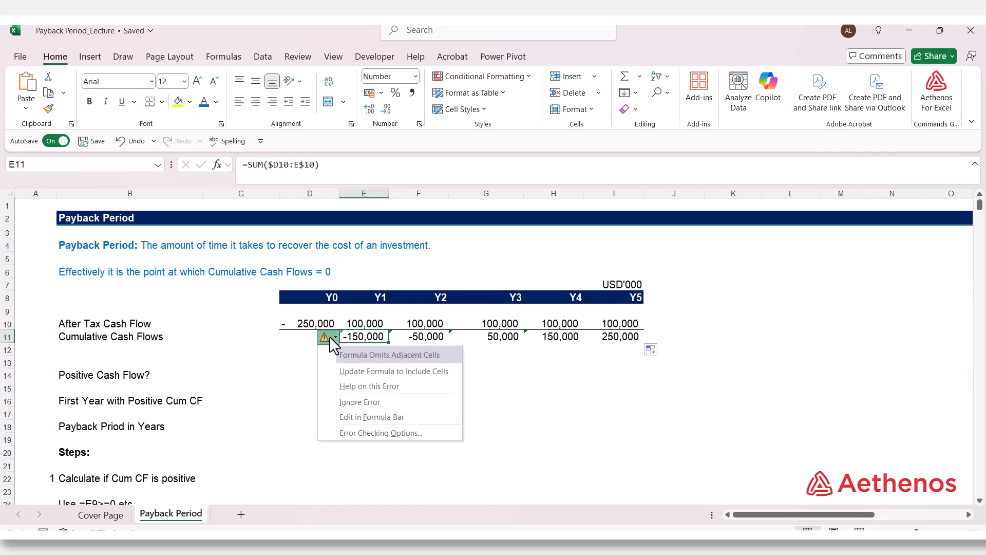
pyautogui.click(367, 402)
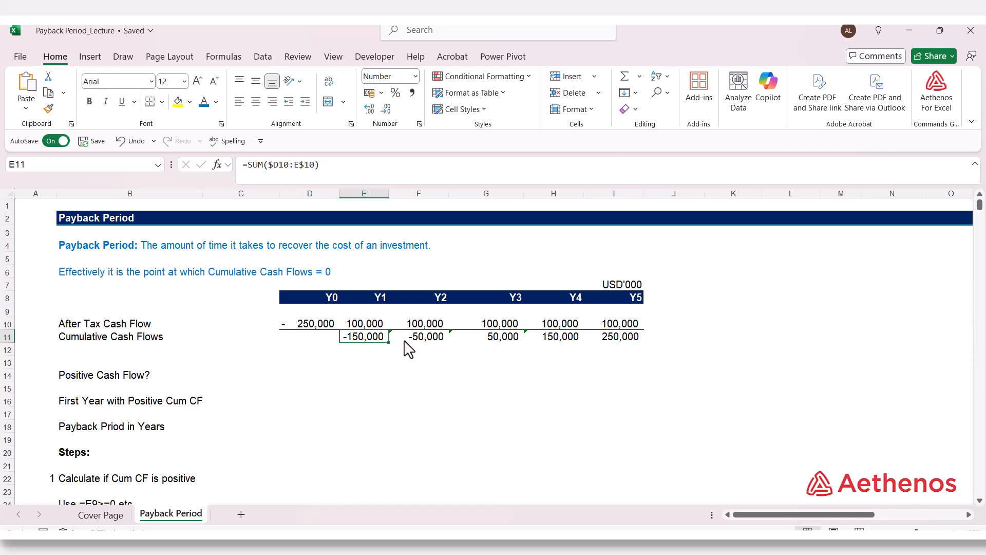
pyautogui.click(405, 340)
pyautogui.click(382, 338)
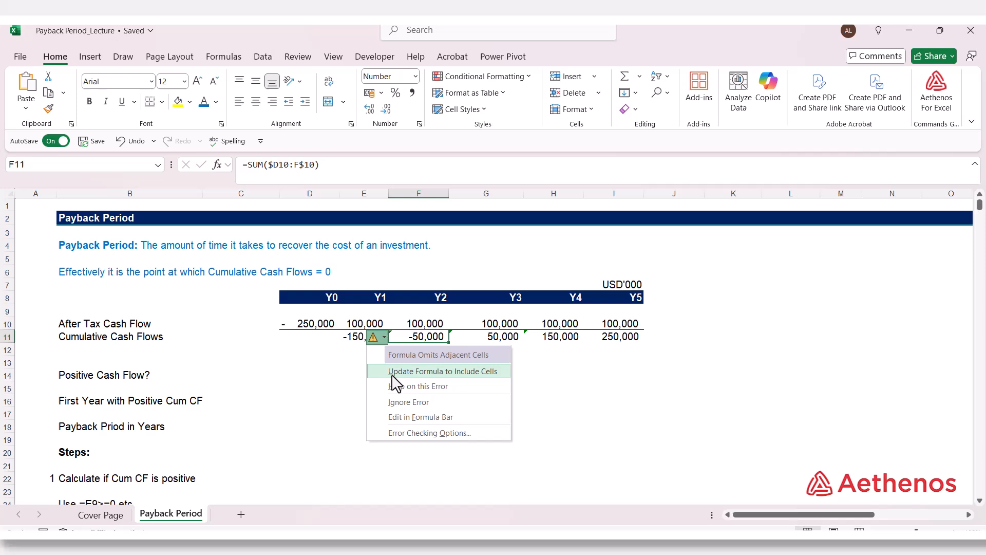
pyautogui.click(411, 402)
pyautogui.click(502, 340)
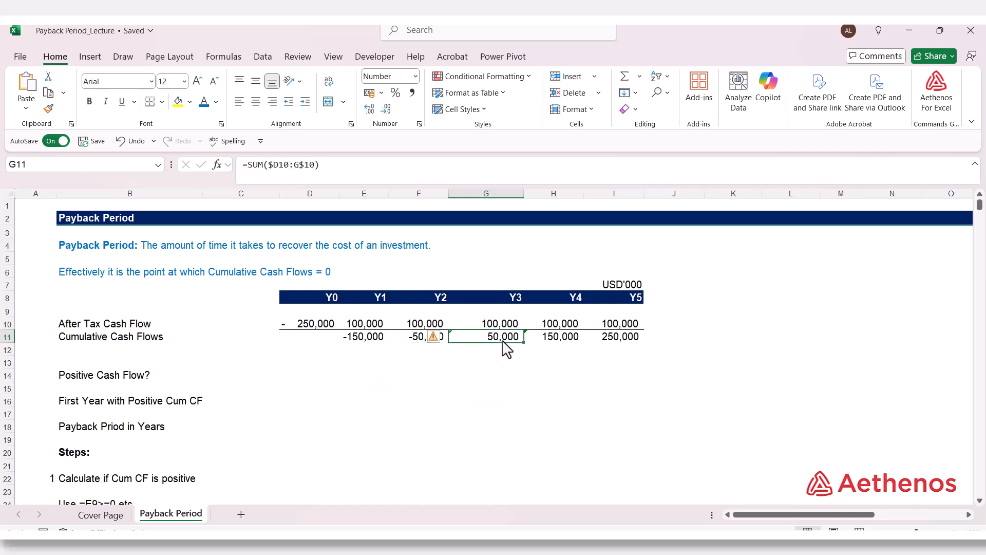
pyautogui.click(440, 341)
pyautogui.click(469, 402)
pyautogui.click(563, 343)
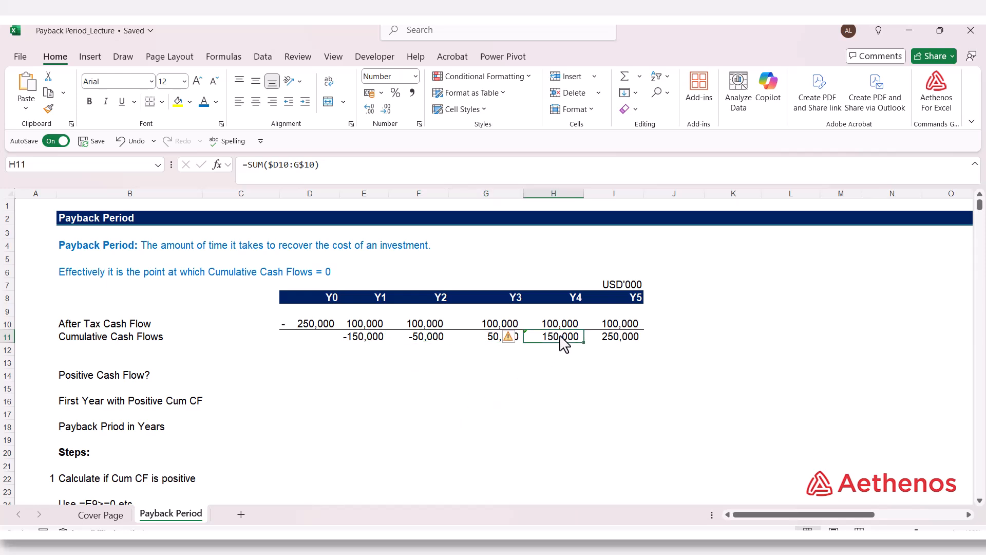
pyautogui.click(513, 337)
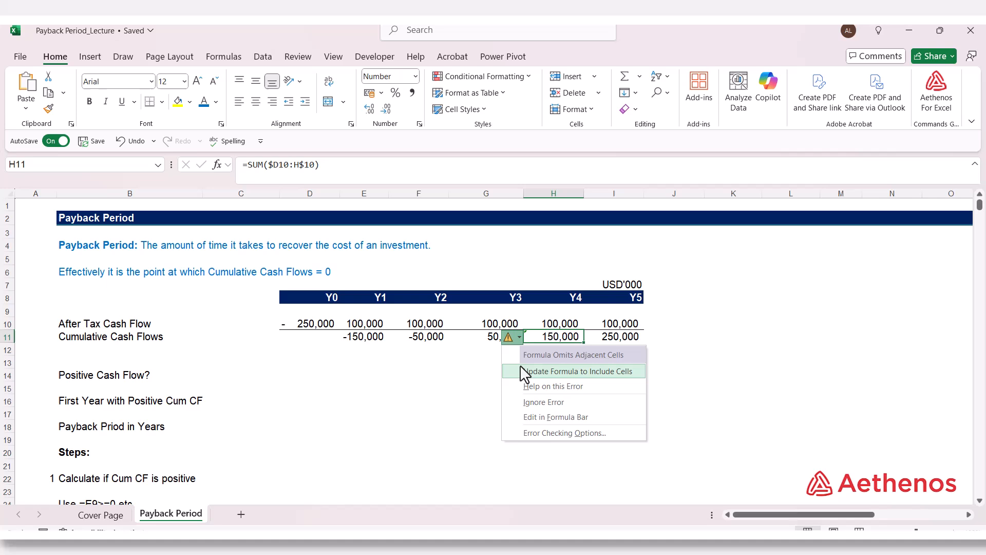
pyautogui.click(532, 404)
pyautogui.click(616, 361)
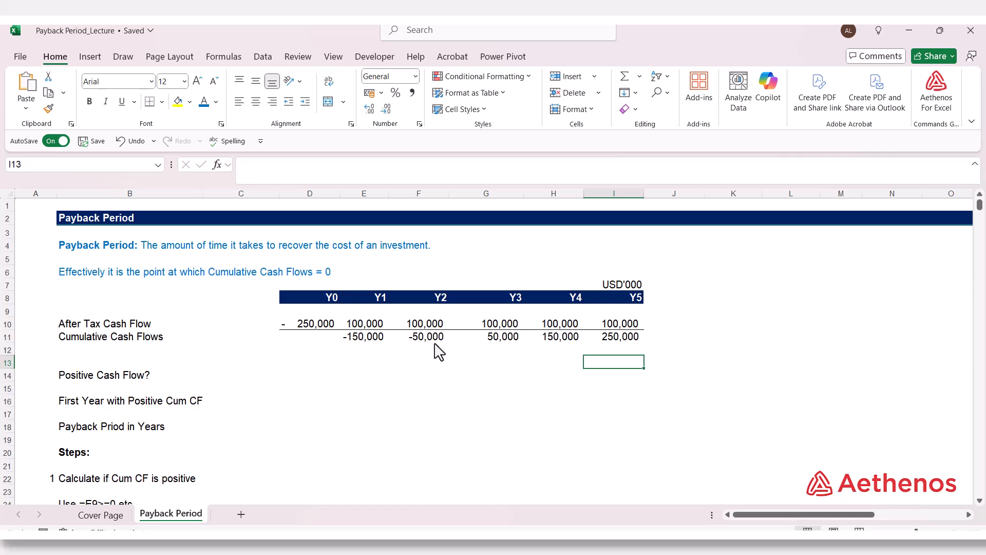
# - Compare the Y2 and Y3 cumulative cash flows to see between which years payback falls
pyautogui.click(441, 300)
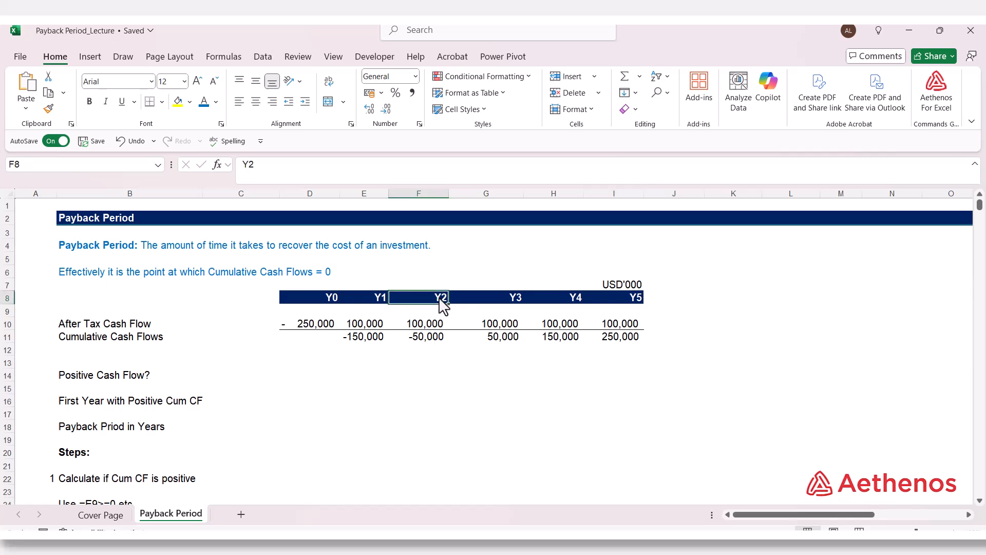
pyautogui.click(432, 338)
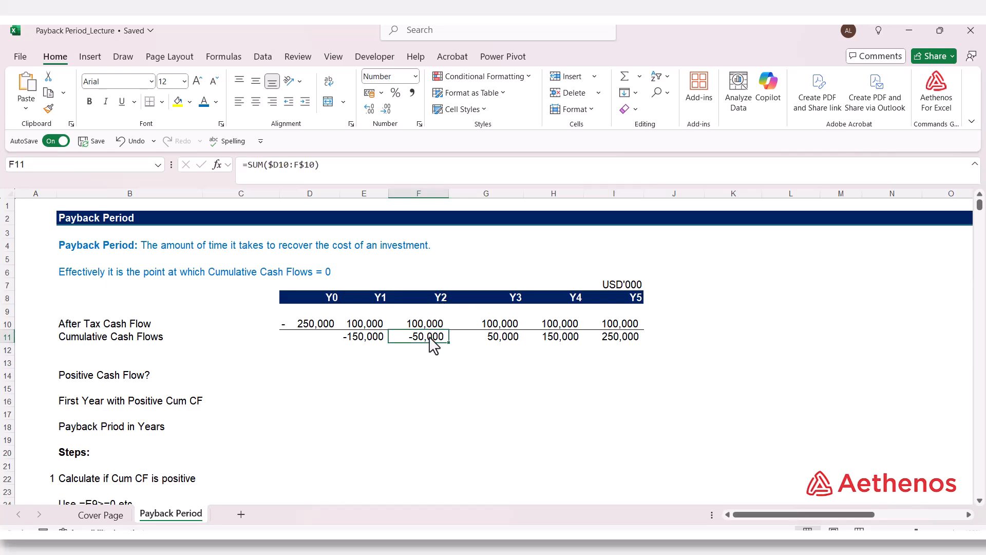
pyautogui.click(514, 299)
pyautogui.click(506, 344)
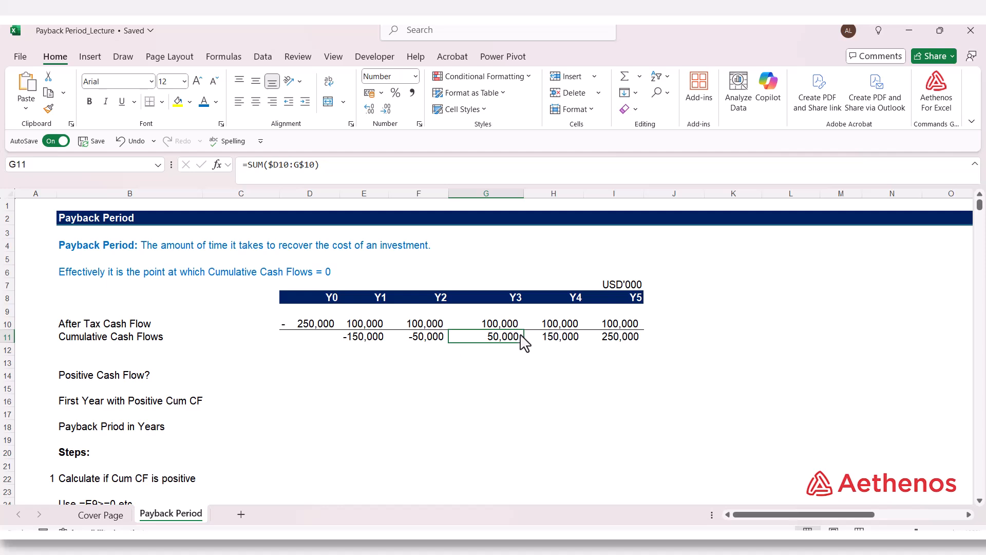
pyautogui.press('Down')
pyautogui.press('Down')
pyautogui.press('Down')
pyautogui.press('Down')
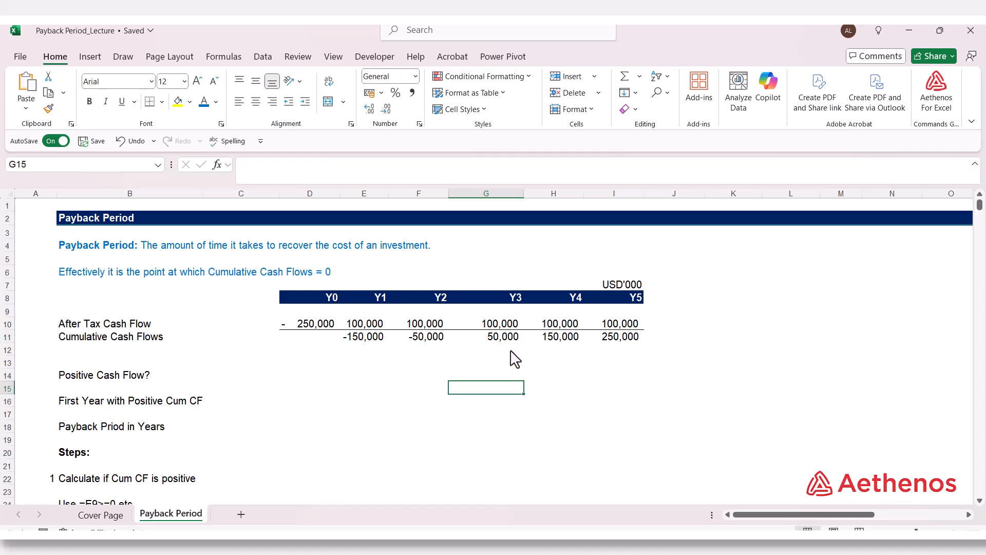
# - Calculate the payback period manually in L39, beside the Y2–Y3 payback timeline, with =3-(50000/100000)
pyautogui.scroll(-12, 577, 425)
pyautogui.scroll(2, 576, 424)
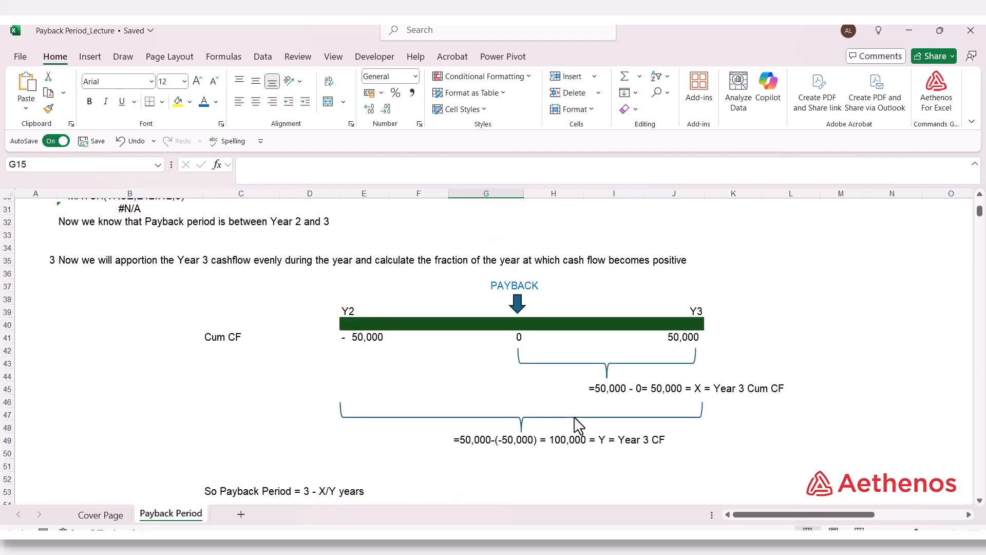
pyautogui.scroll(-1, 579, 425)
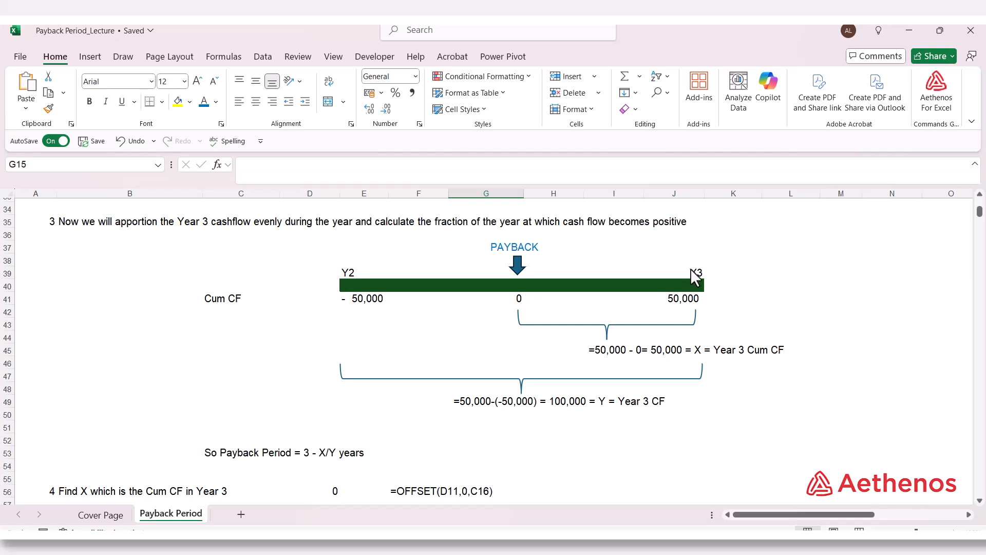
pyautogui.click(786, 277)
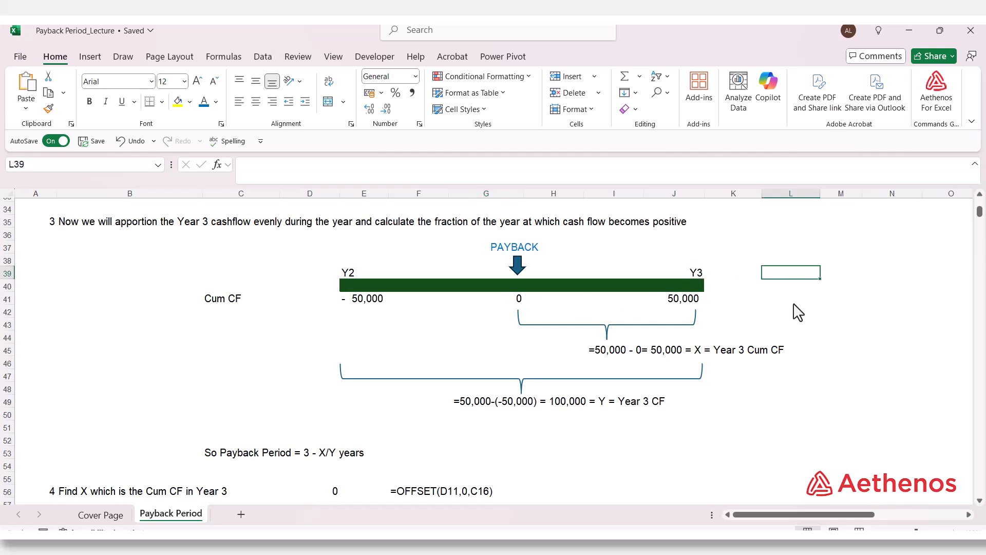
pyautogui.write('=3-5000')
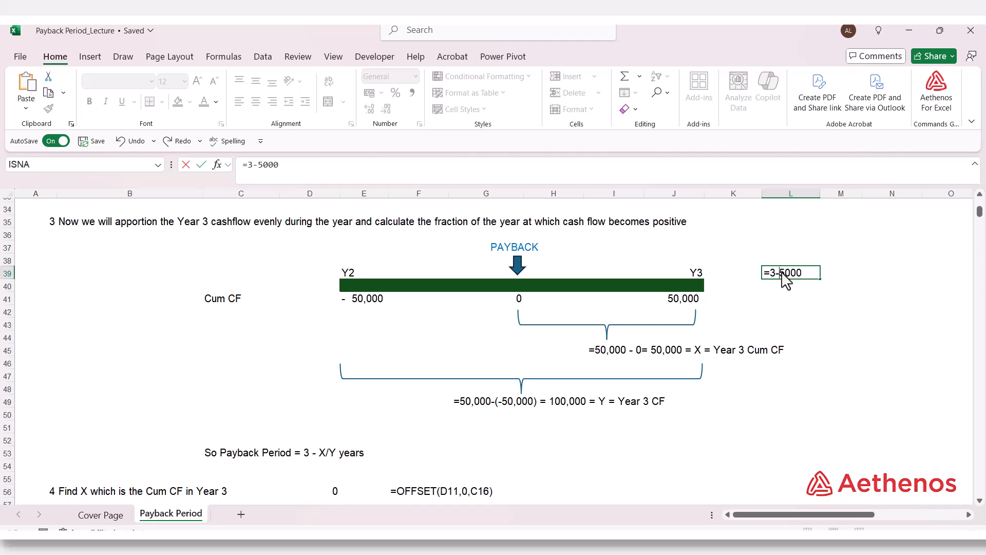
pyautogui.write('(')
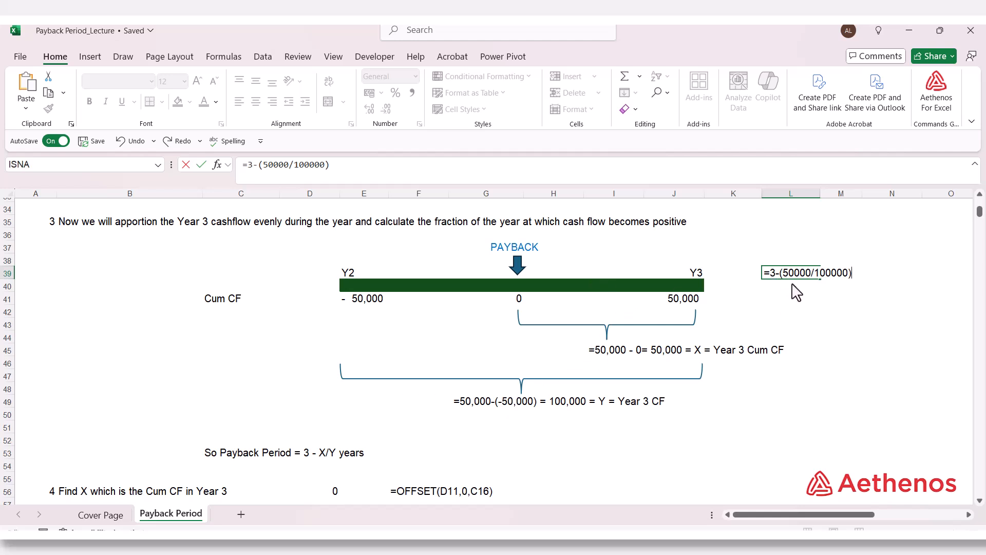
pyautogui.press('Return')
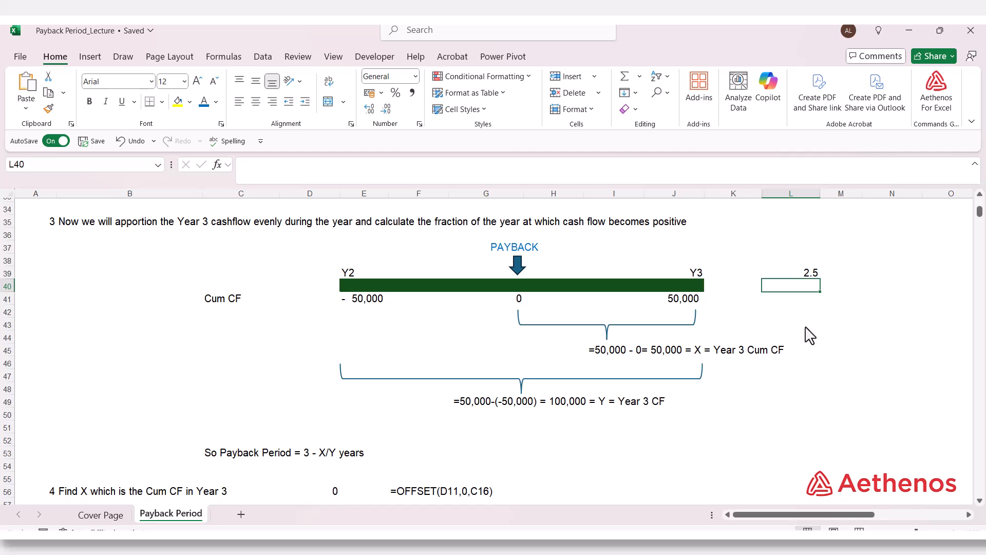
# - Review the manual payback formula in L39, beside the Y2–Y3 payback timeline
pyautogui.click(804, 275)
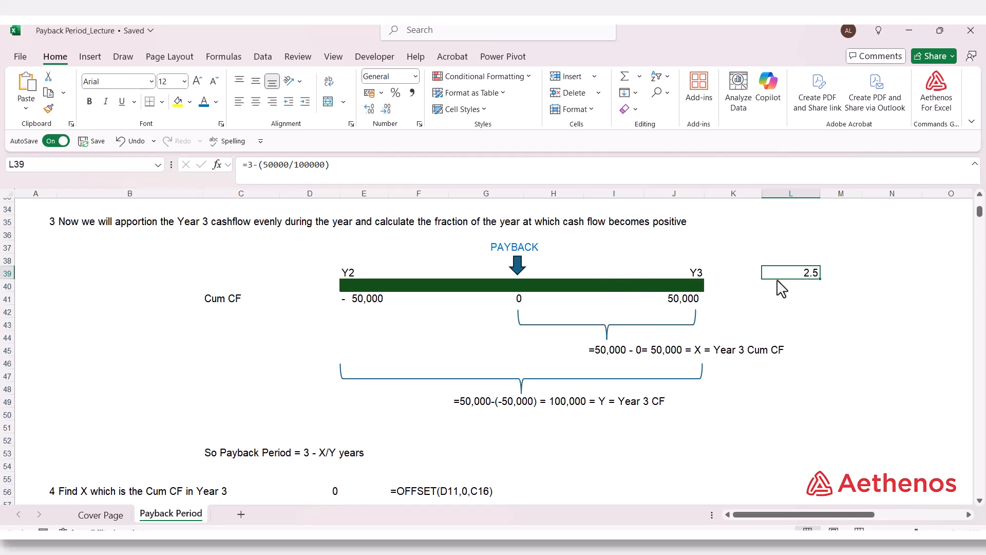
pyautogui.doubleClick(805, 278)
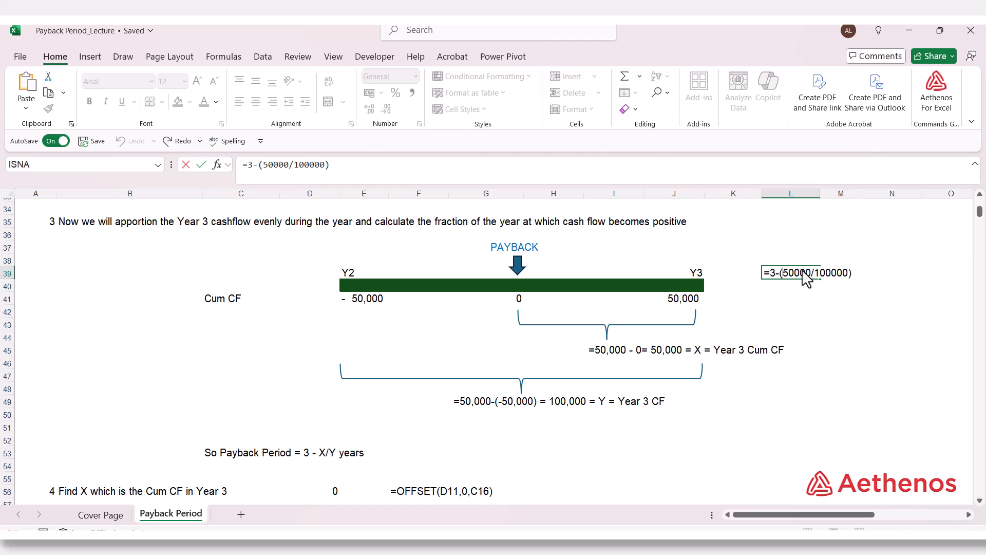
pyautogui.hotkey('ctrl', 'Return')
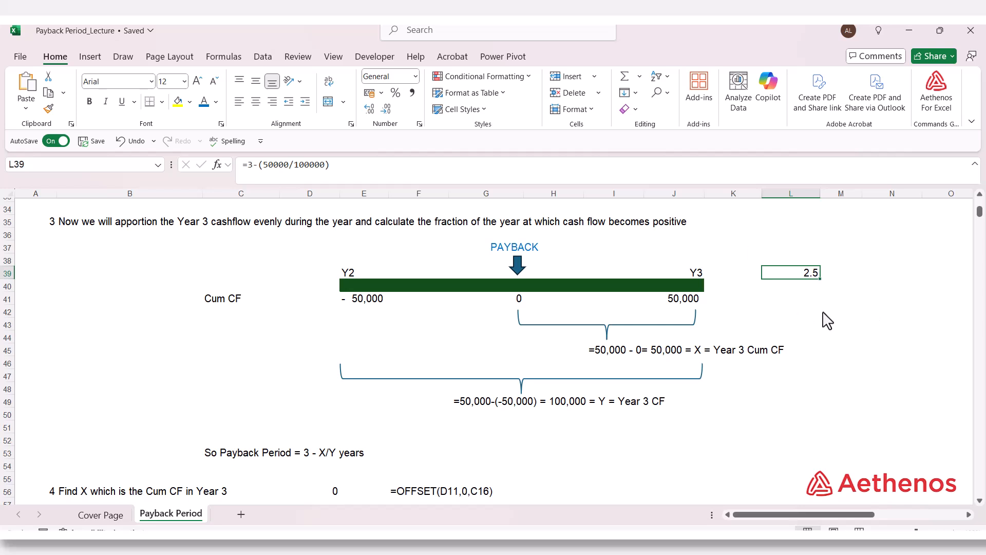
# - Examine the Cumulative Cash Flows from Y0 to Y3, D11 to G11, for the first positive year
pyautogui.scroll(10, 564, 312)
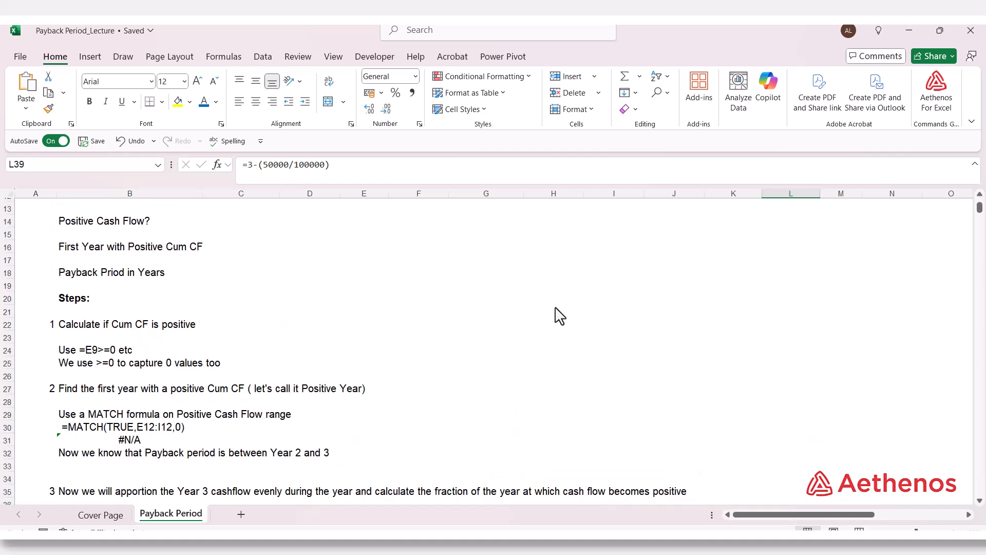
pyautogui.scroll(-1, 559, 317)
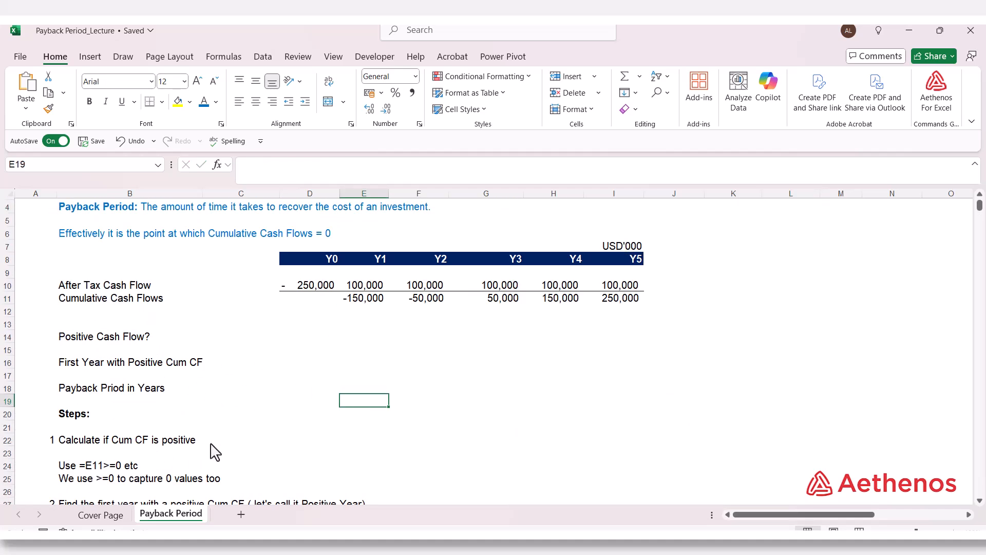
pyautogui.moveTo(318, 299); pyautogui.dragTo(458, 294)
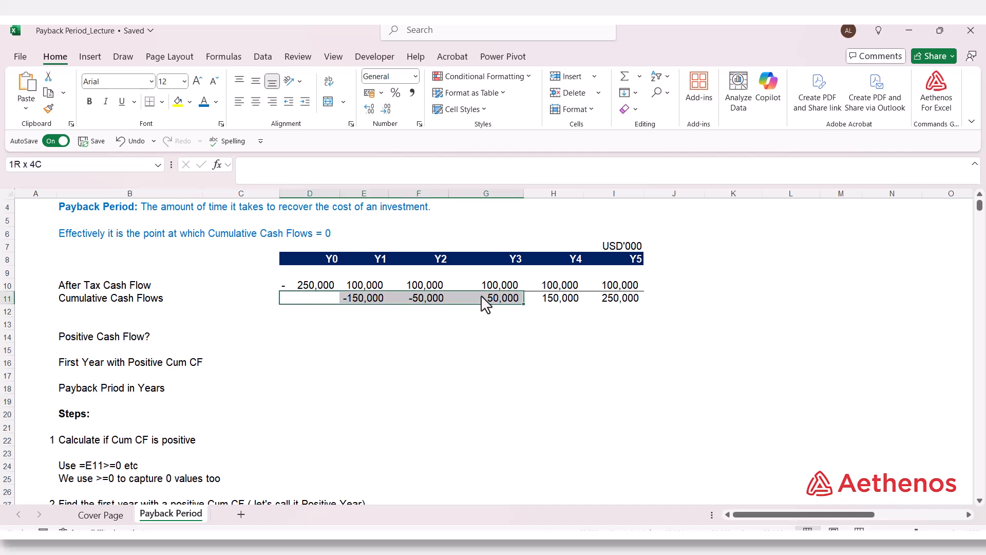
pyautogui.moveTo(480, 294); pyautogui.dragTo(480, 296)
pyautogui.click(482, 339)
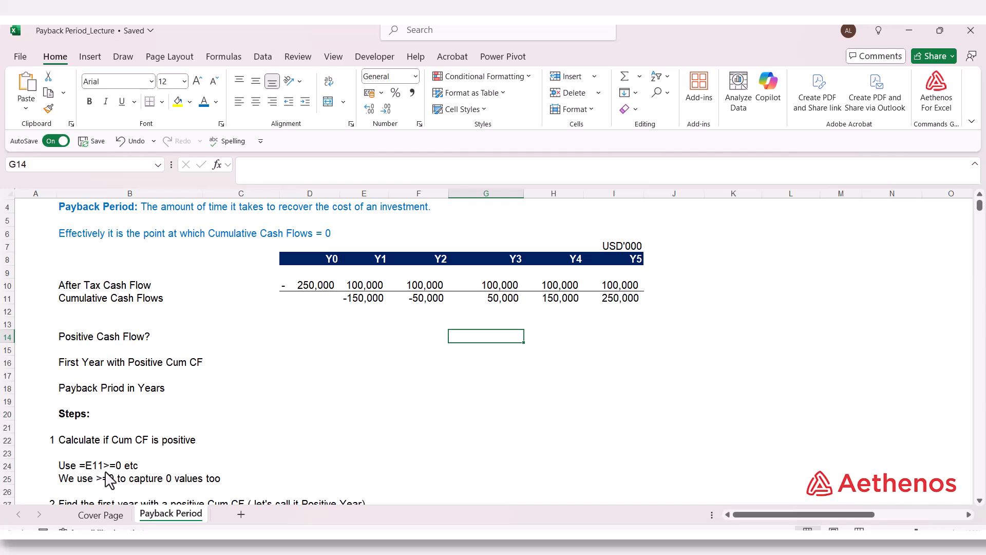
# - Test for positive cumulative cash flow in E14 with =E11>=0 and copy the formula across the Positive Cash Flow? row to I14
pyautogui.click(363, 334)
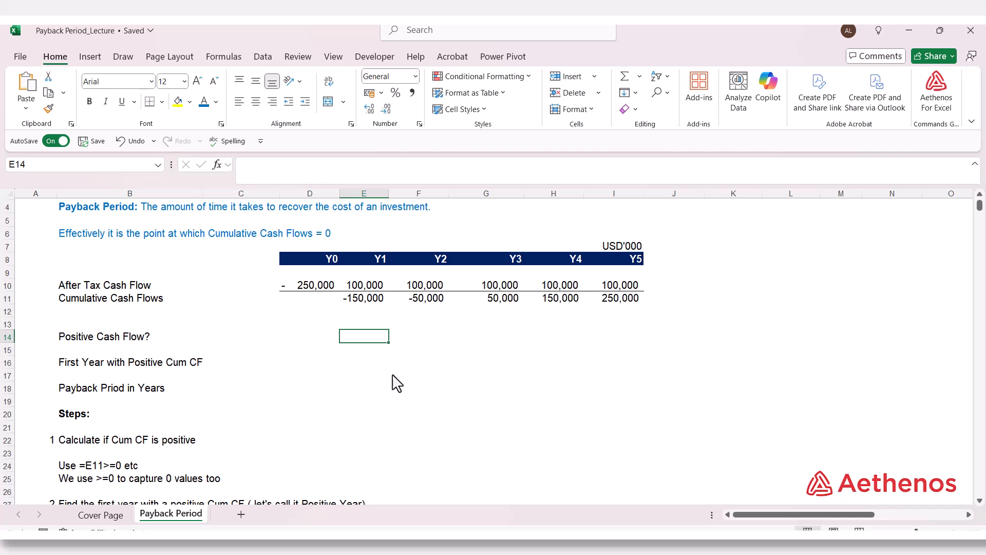
pyautogui.write('=')
pyautogui.press('Up')
pyautogui.press('Up')
pyautogui.press('Up')
pyautogui.press('Up')
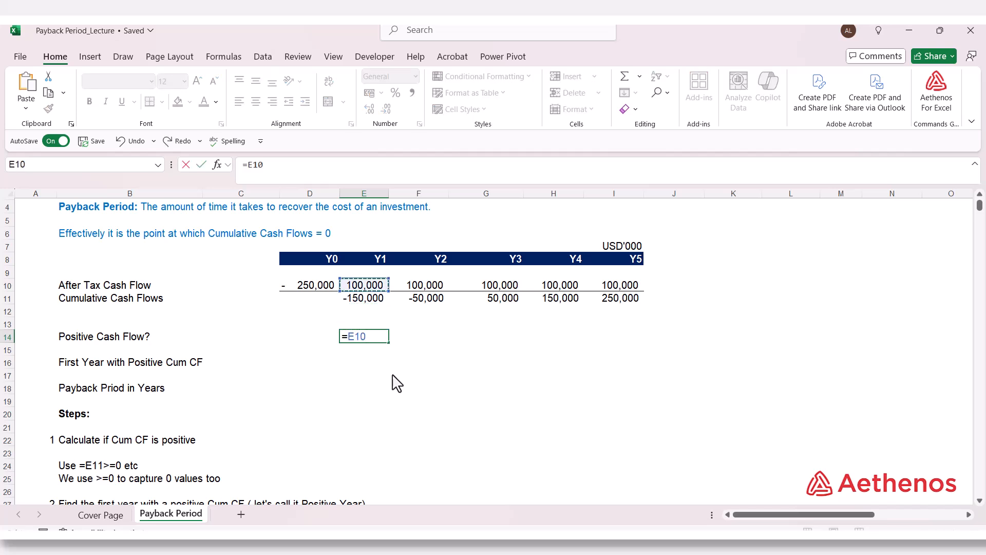
pyautogui.press('Down')
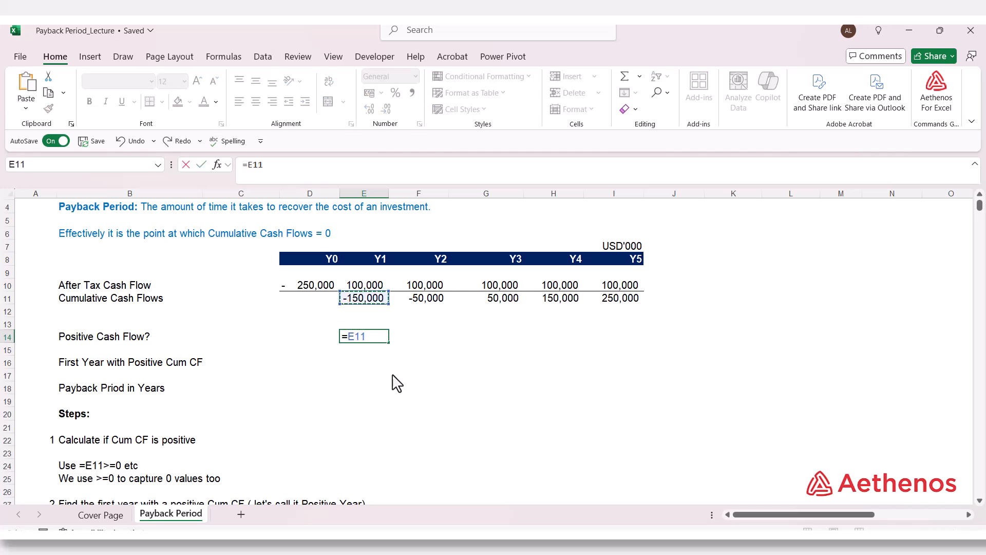
pyautogui.write('.')
pyautogui.hotkey('ctrl', 'Return')
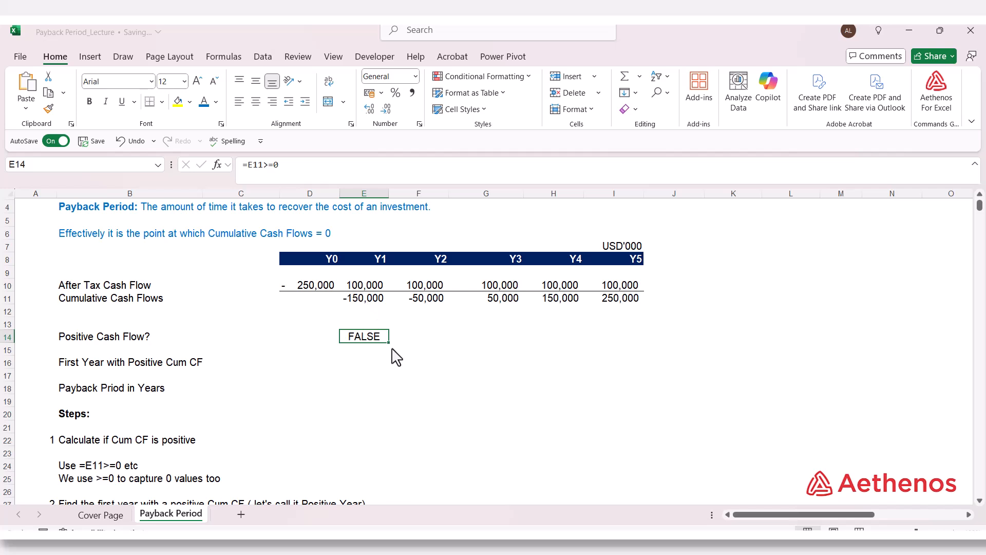
pyautogui.moveTo(390, 343); pyautogui.dragTo(640, 358)
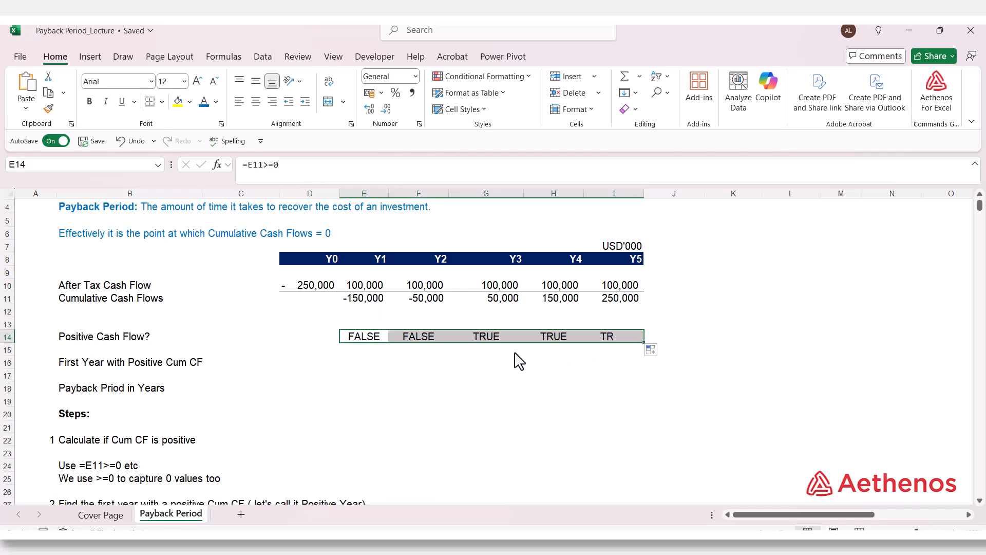
pyautogui.click(486, 339)
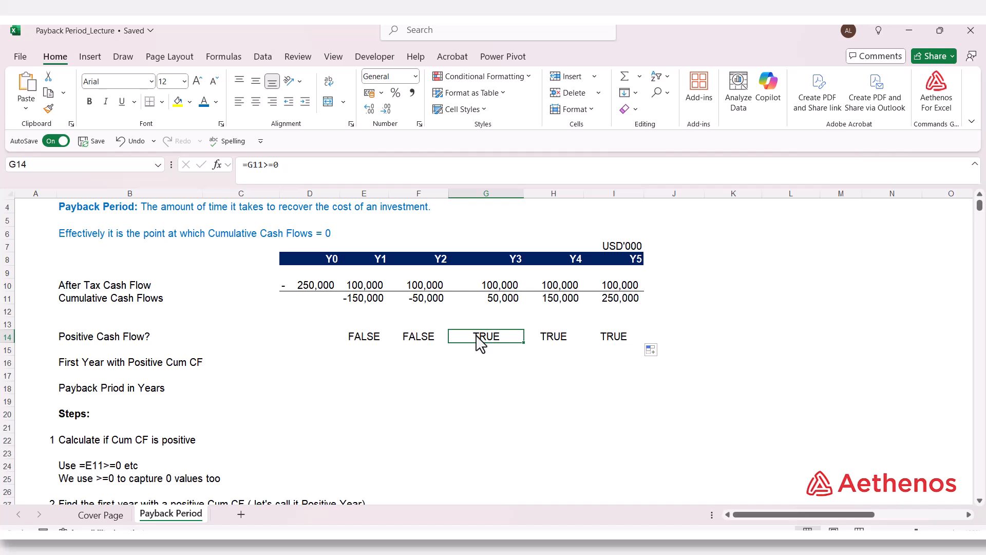
# - Find the first year with positive cumulative cash flow in E16 with =MATCH(TRUE,E14:I14,0), following the step 2 notes
pyautogui.scroll(-2, 482, 369)
pyautogui.scroll(-1, 481, 369)
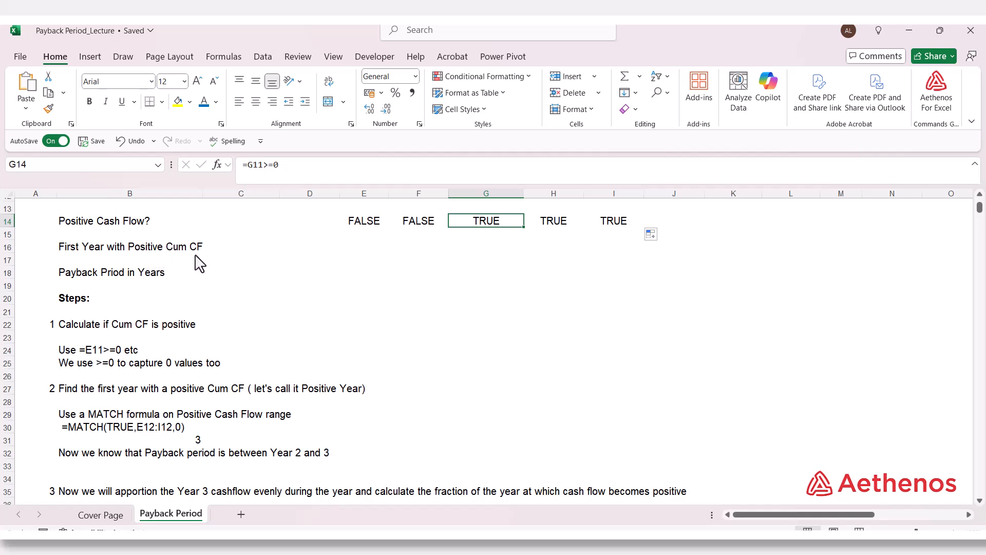
pyautogui.scroll(1, 247, 267)
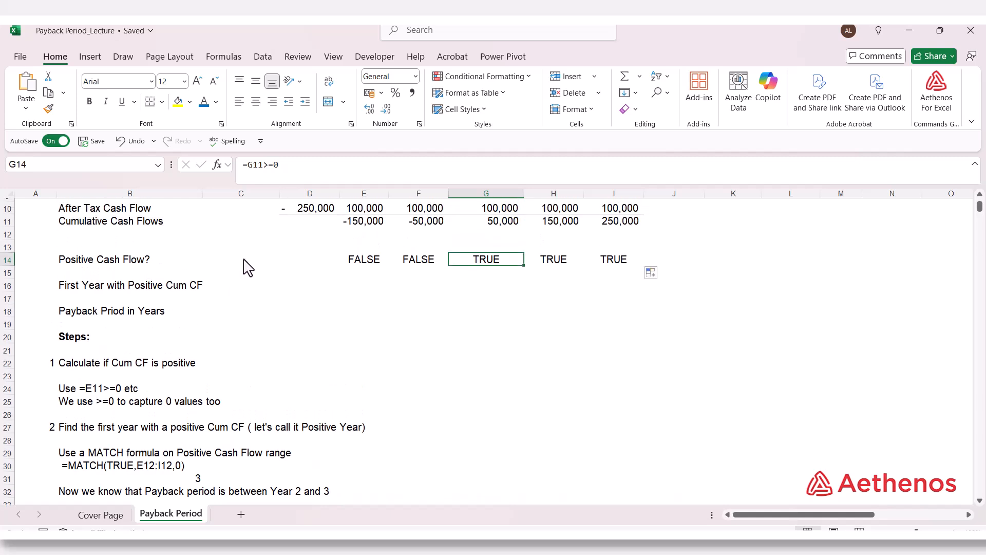
pyautogui.scroll(-1, 221, 349)
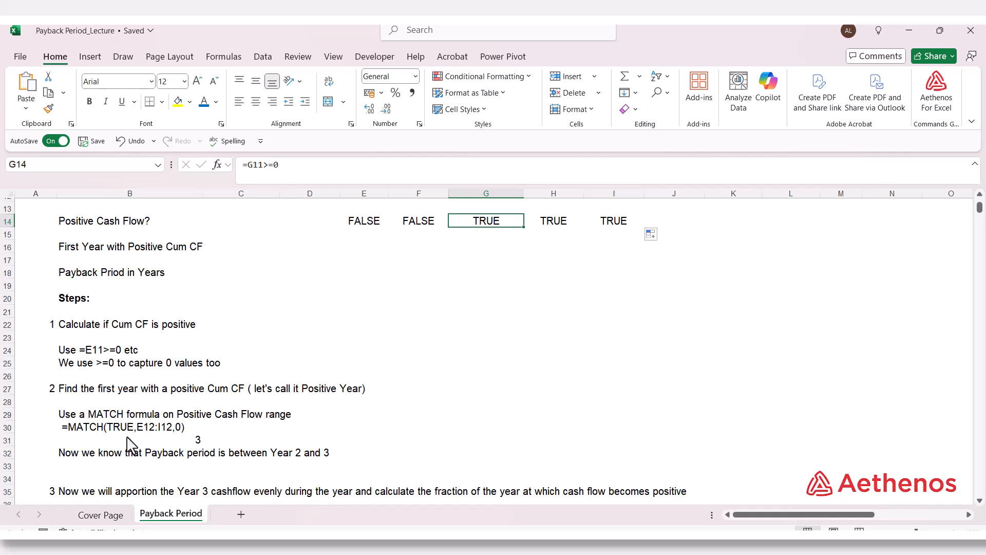
pyautogui.scroll(1, 126, 437)
pyautogui.click(364, 285)
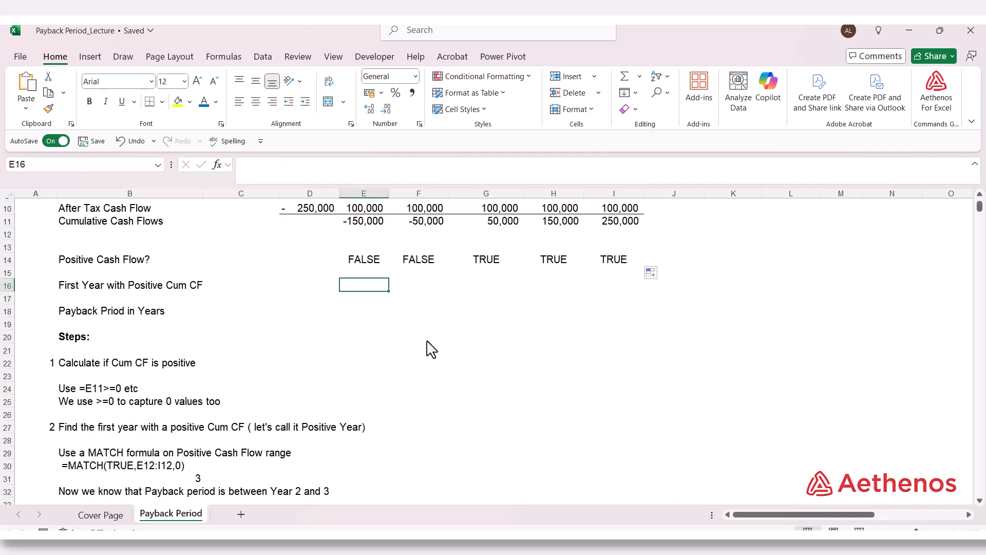
pyautogui.write('=mat')
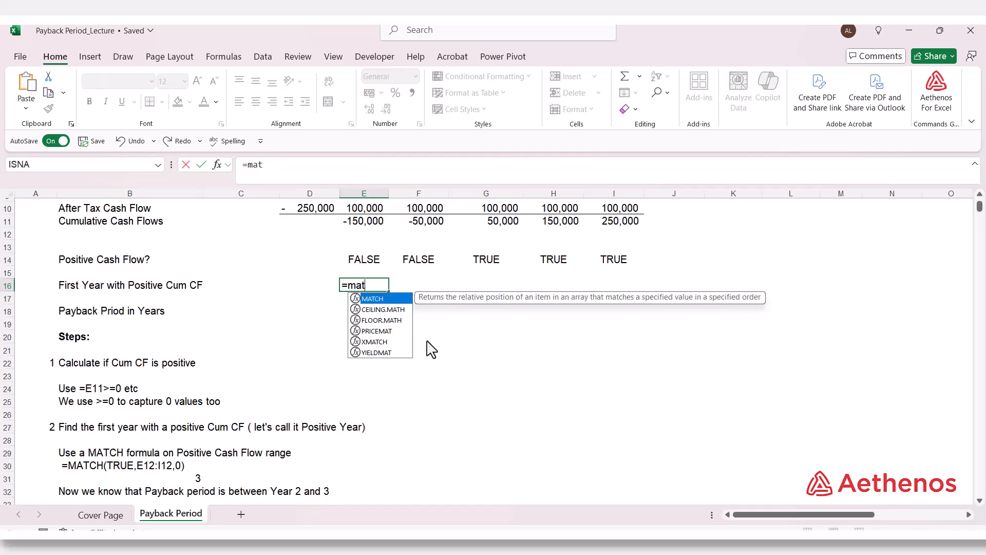
pyautogui.press('Tab')
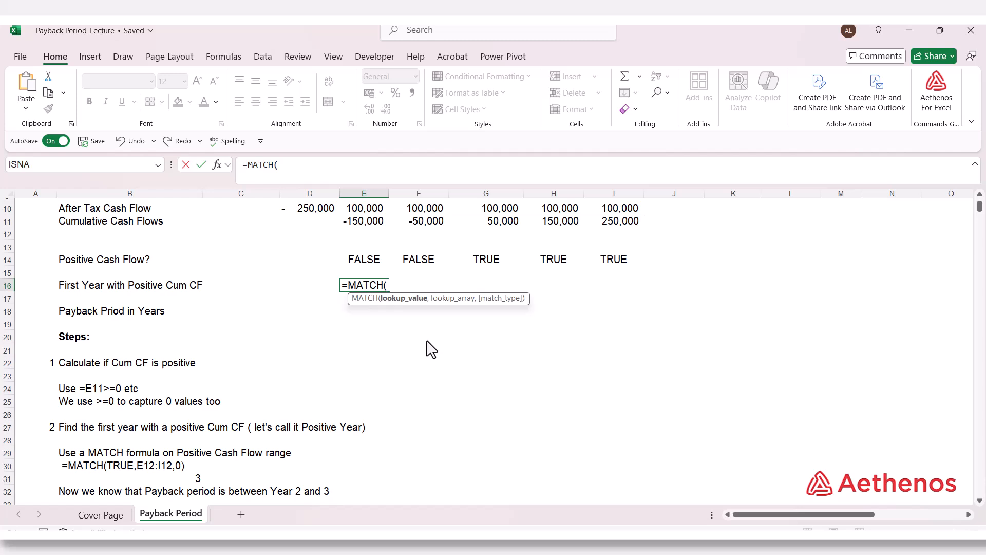
pyautogui.write('TRUE')
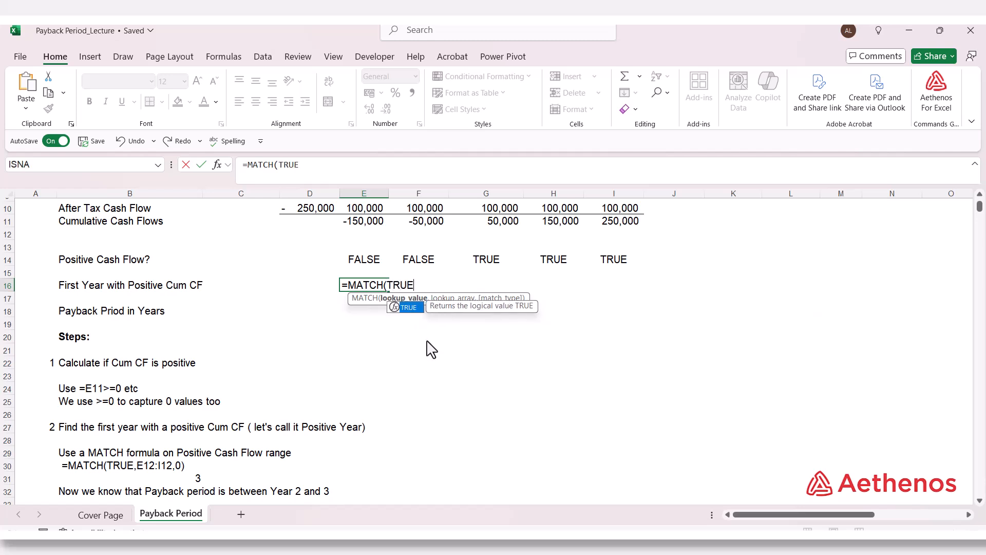
pyautogui.write(',')
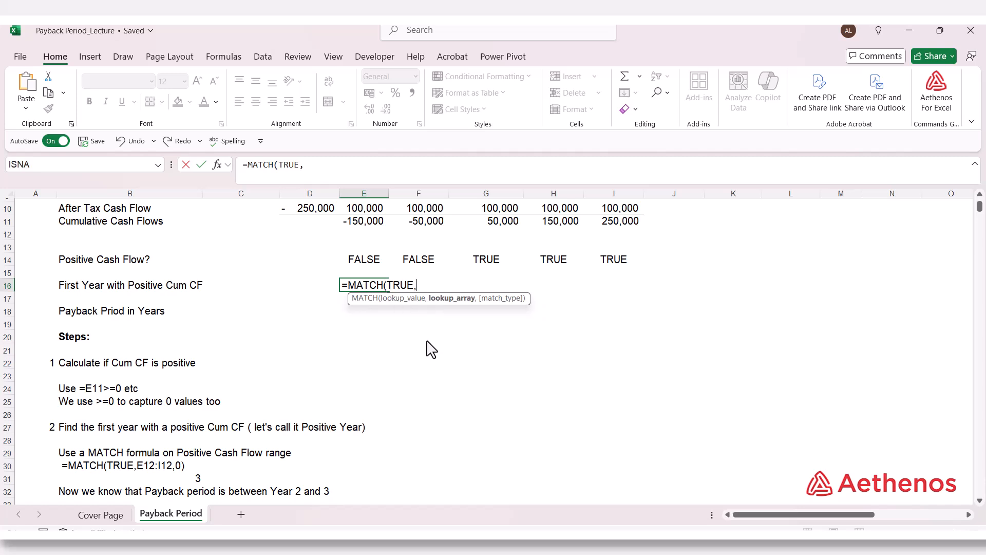
pyautogui.moveTo(370, 260); pyautogui.dragTo(590, 265)
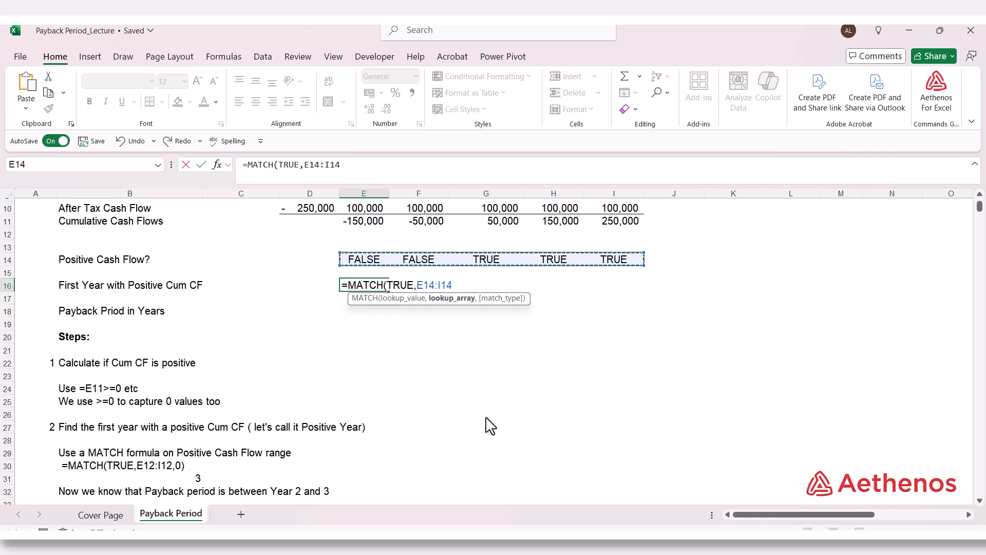
pyautogui.write(',')
pyautogui.press('Down')
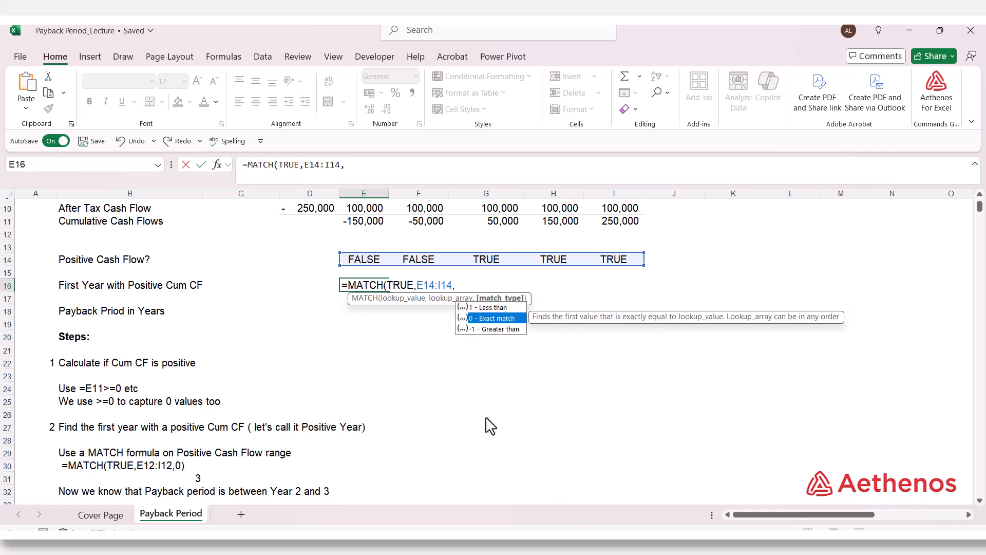
pyautogui.press('Tab')
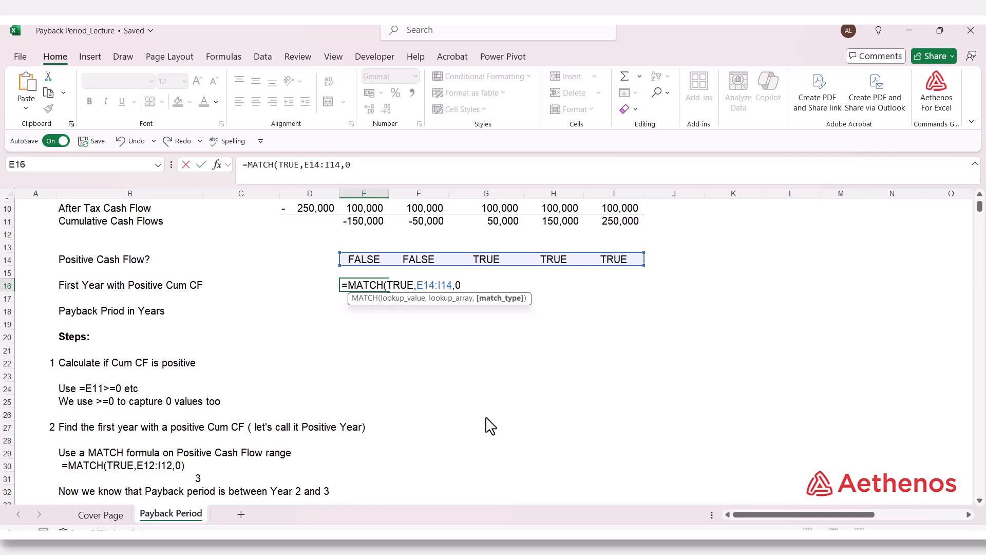
pyautogui.write(')')
pyautogui.press('Return')
# - Check the MATCH formula in E16 against the Y1, Y2 and Y3 flags in the Positive Cash Flow? row
pyautogui.scroll(-1, 487, 424)
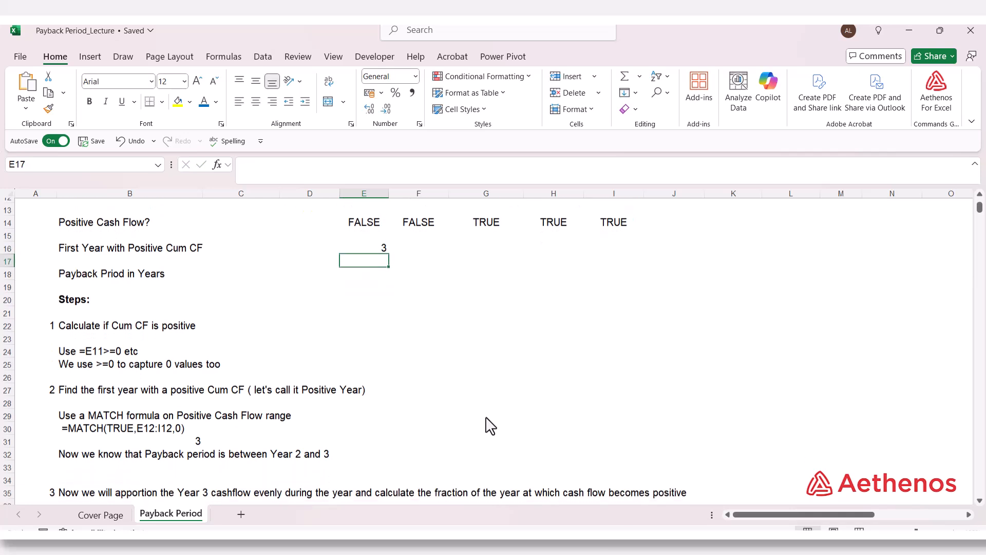
pyautogui.press('Up')
pyautogui.scroll(3, 410, 297)
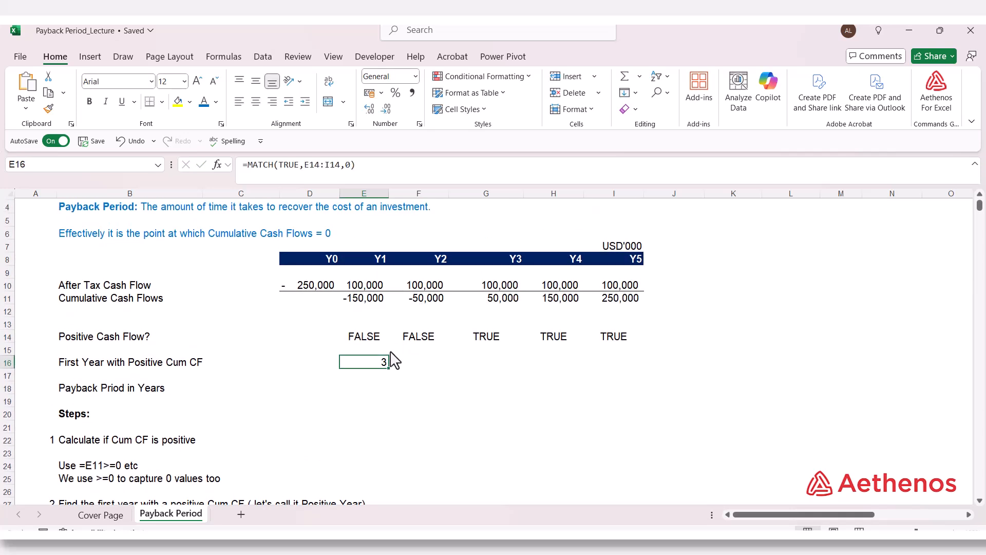
pyautogui.click(500, 340)
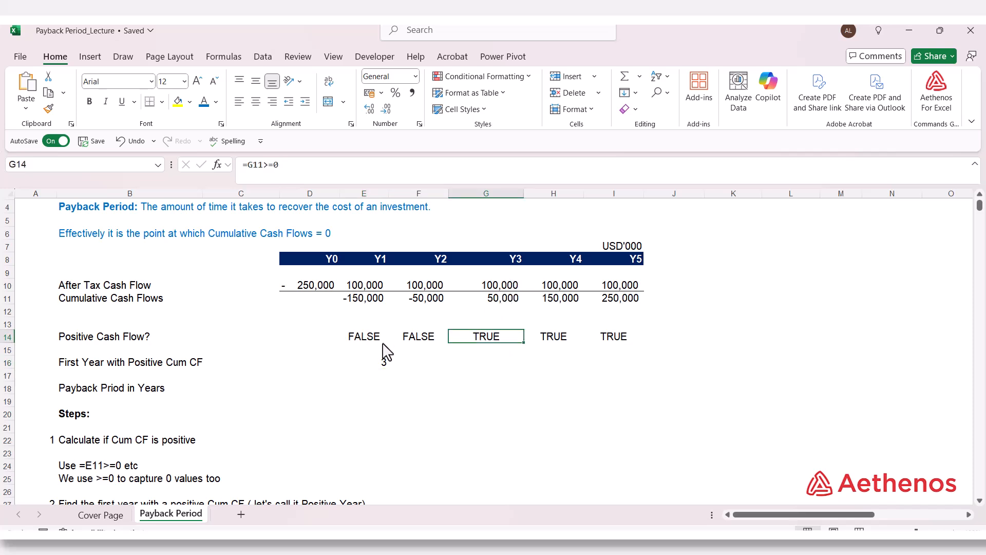
pyautogui.click(379, 363)
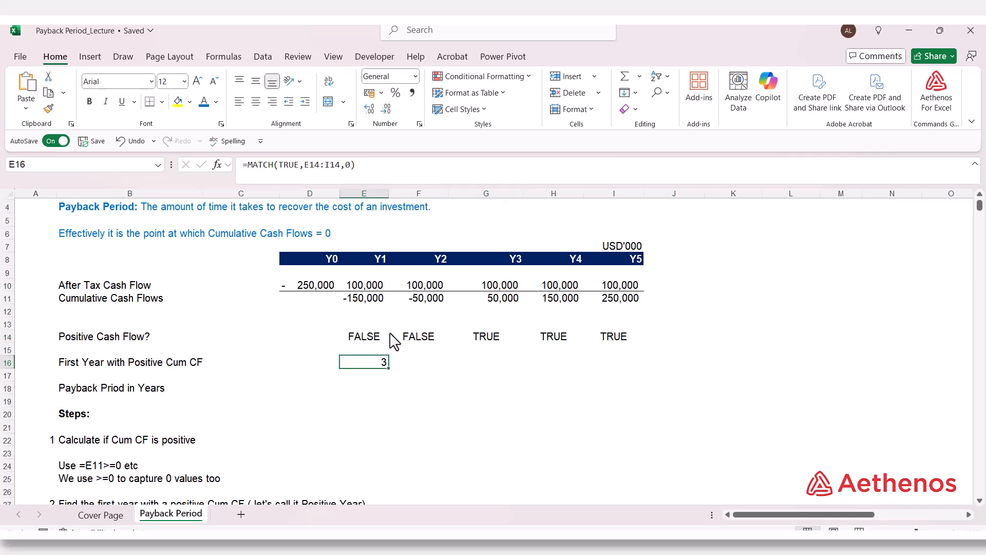
pyautogui.click(375, 340)
pyautogui.click(405, 341)
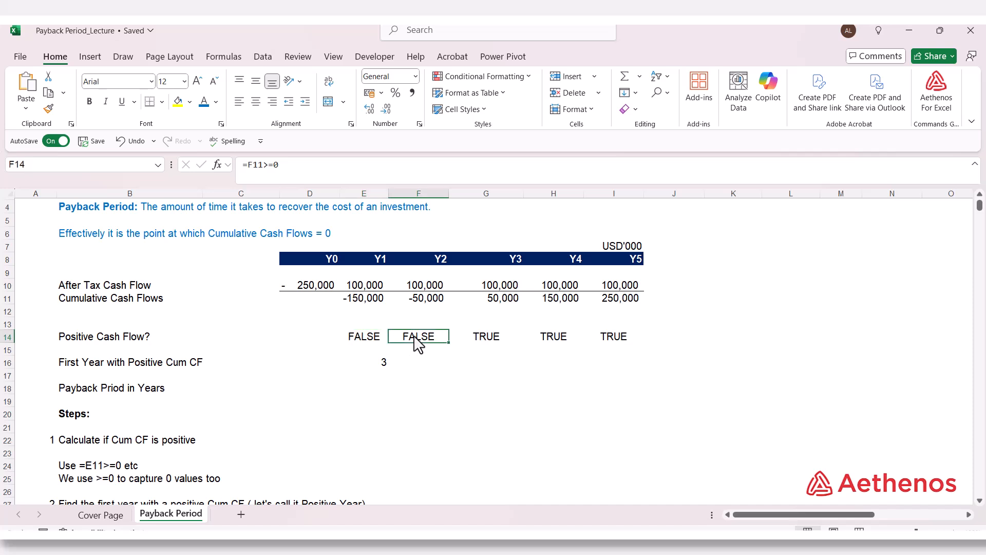
pyautogui.click(476, 342)
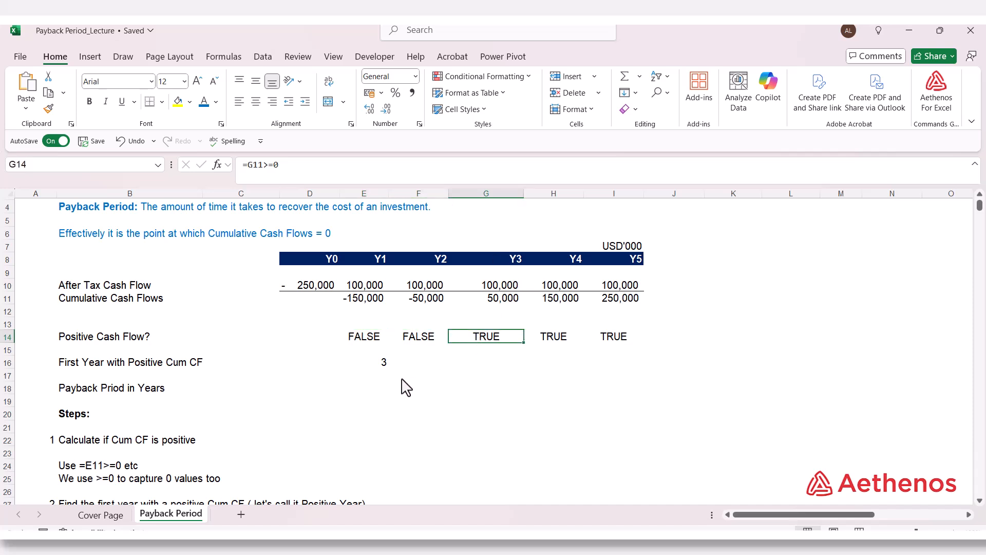
pyautogui.click(372, 365)
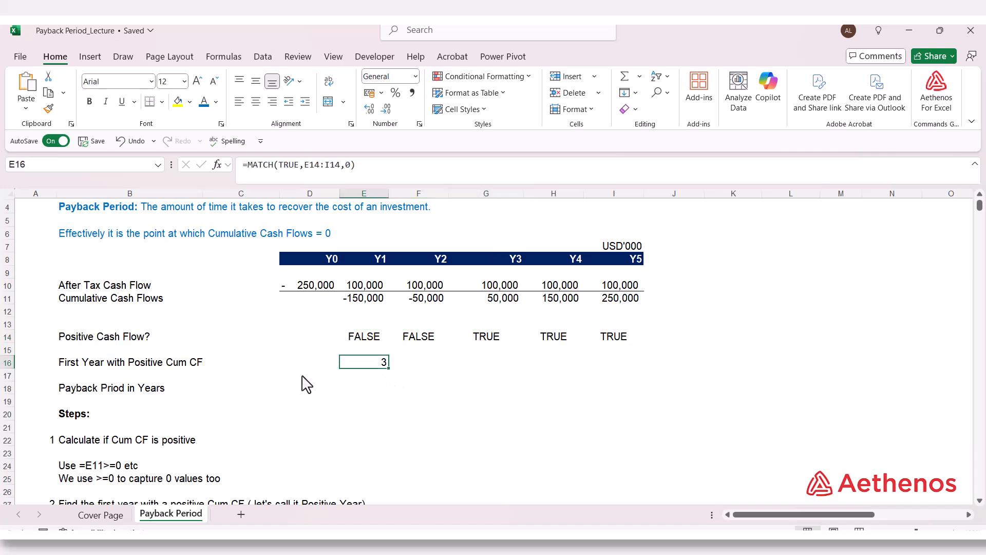
pyautogui.doubleClick(381, 362)
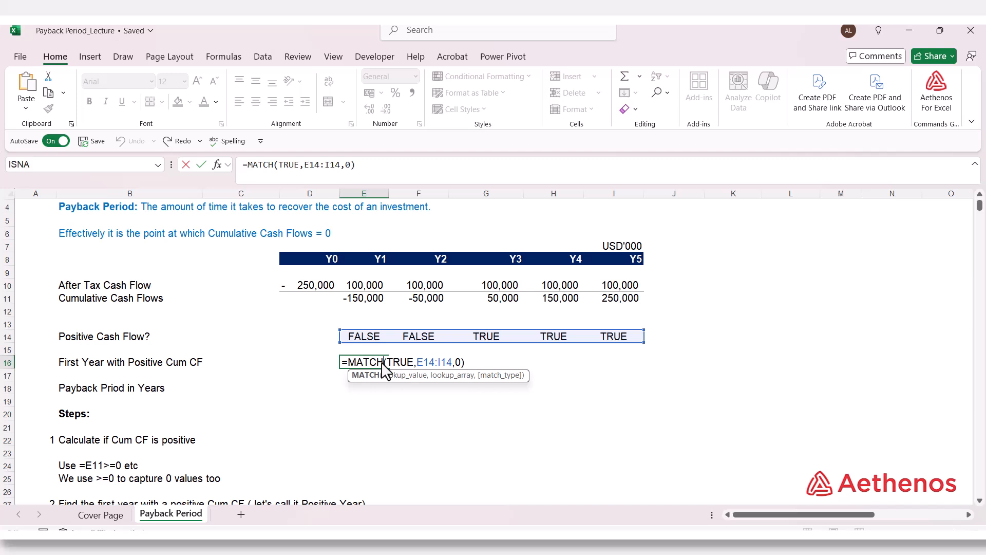
pyautogui.press('Escape')
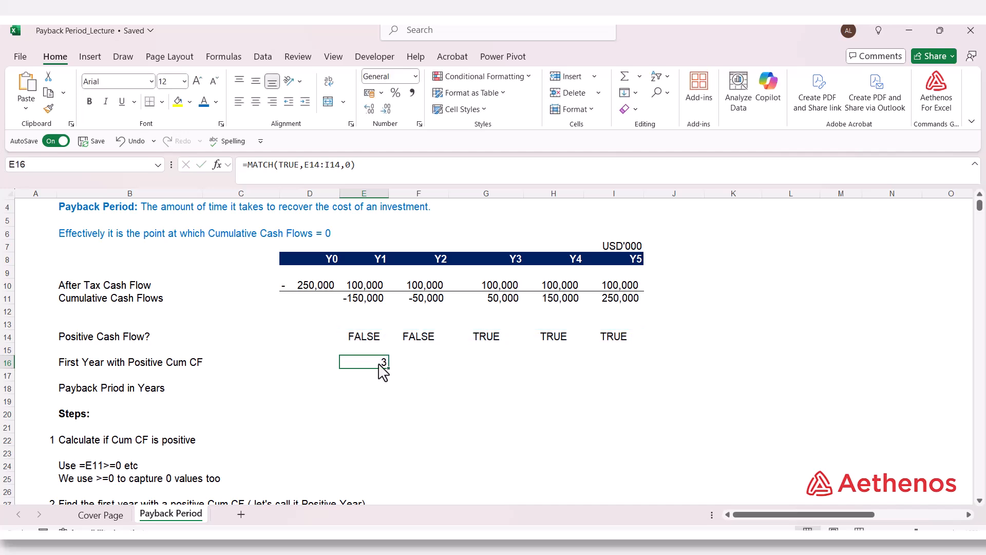
# - Compare the Y2–Y3 payback timeline in the step 3 notes with the Y3 positive cash flow flag in G14
pyautogui.scroll(-7, 383, 372)
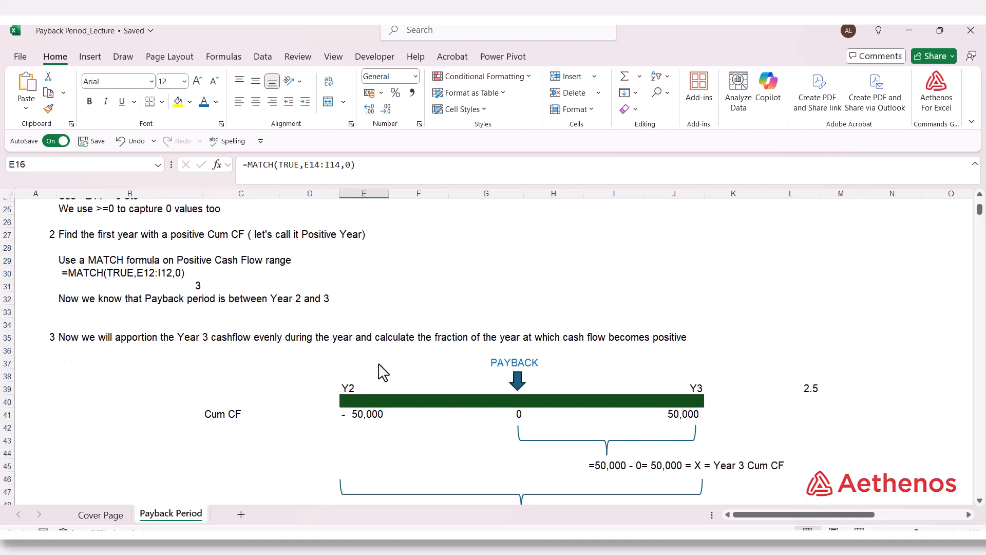
pyautogui.scroll(5, 380, 371)
pyautogui.click(505, 255)
pyautogui.scroll(2, 509, 284)
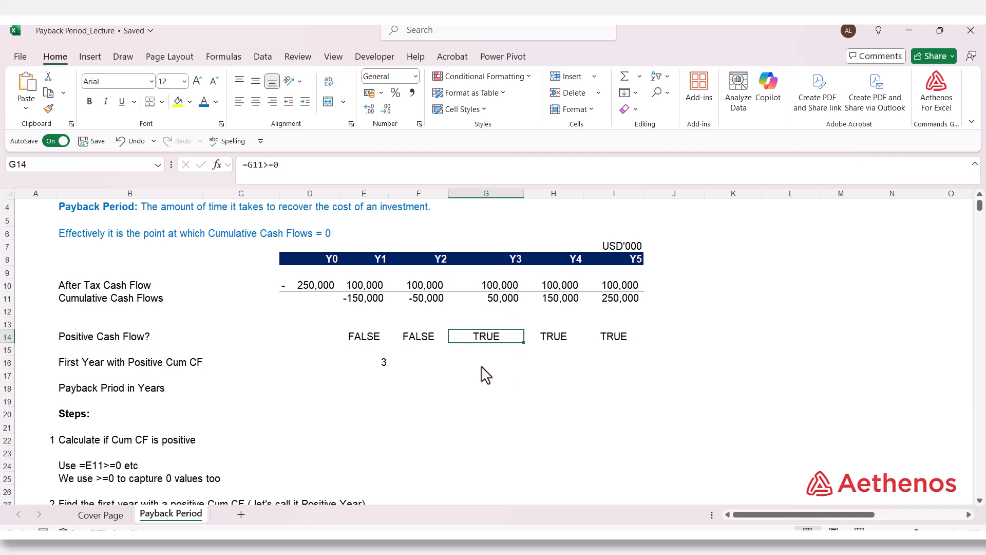
# - Examine the formula in L39 against the X and Y amounts on the Y2–Y3 payback timeline in the step 3 notes
pyautogui.scroll(-6, 475, 362)
pyautogui.scroll(-3, 475, 364)
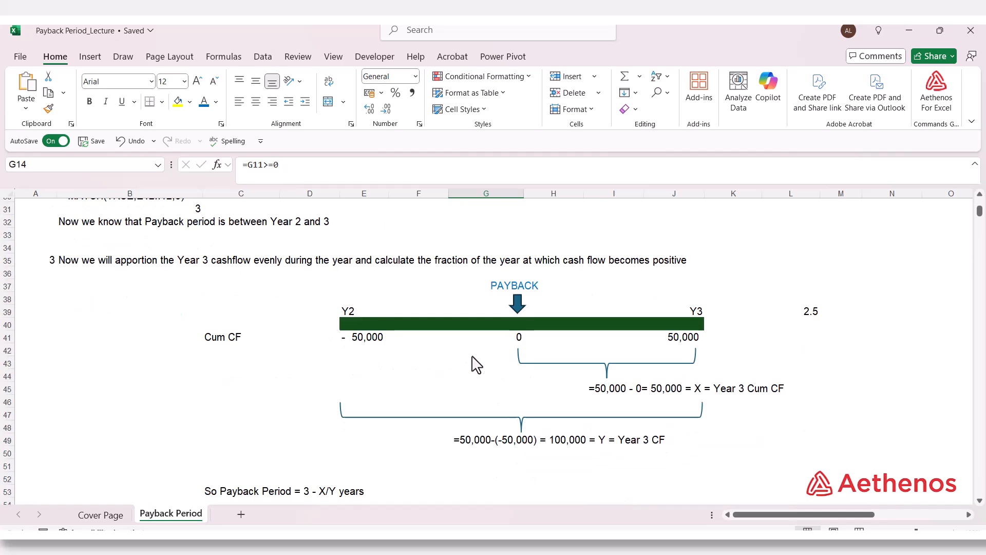
pyautogui.scroll(-1, 477, 364)
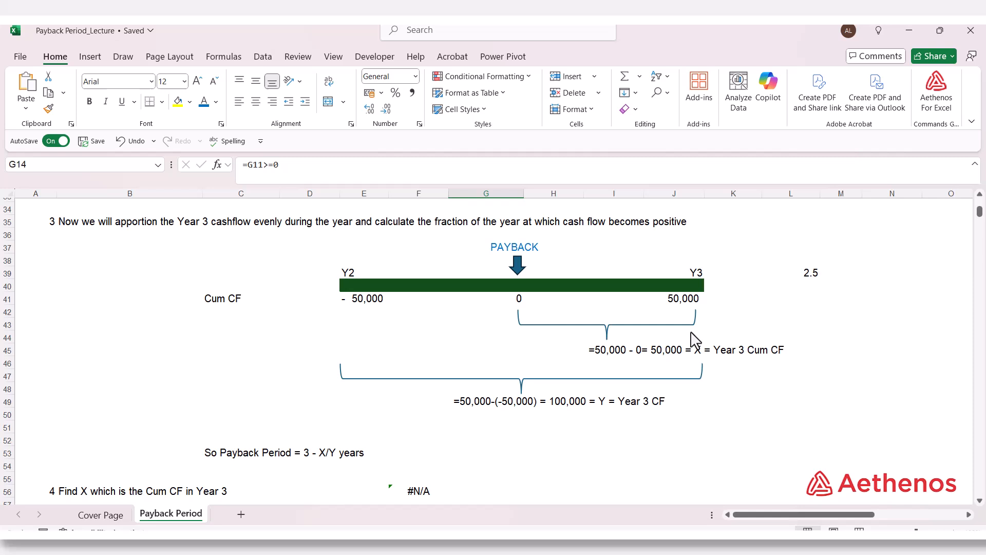
pyautogui.doubleClick(804, 273)
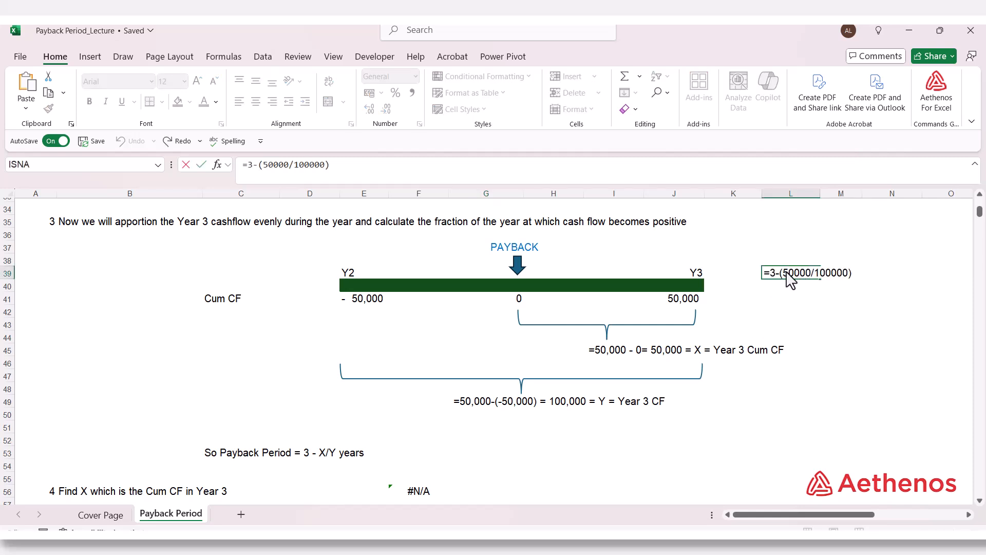
pyautogui.press('Escape')
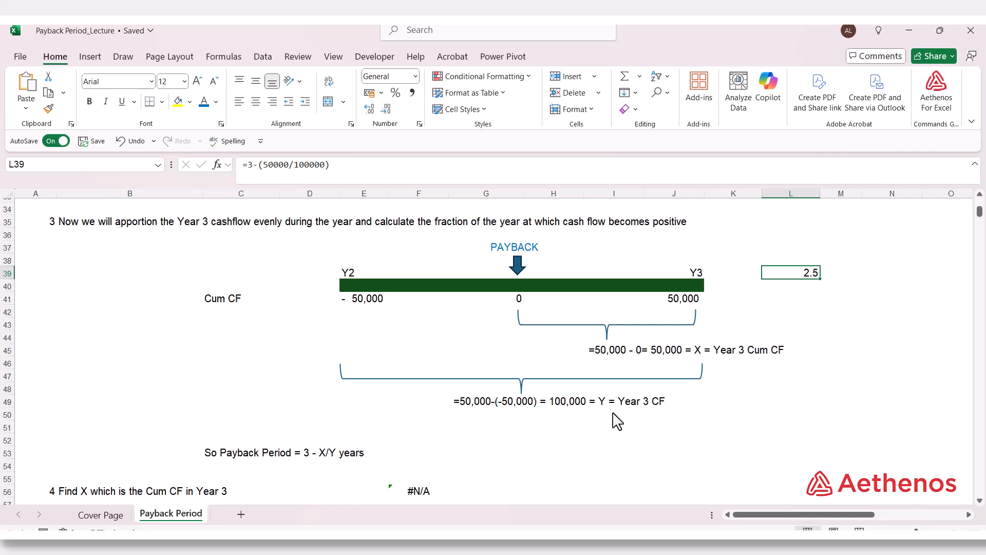
pyautogui.doubleClick(802, 273)
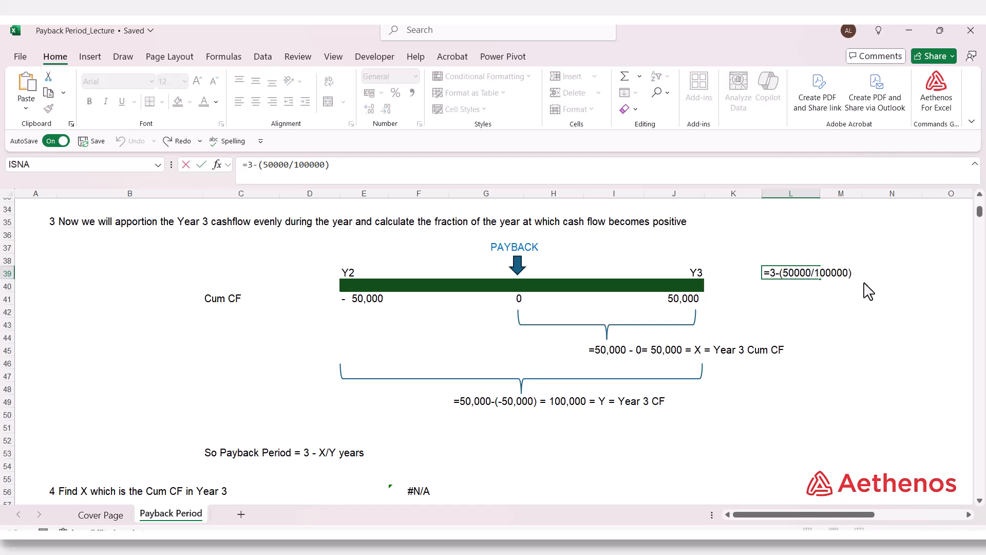
pyautogui.hotkey('ctrl', 'Return')
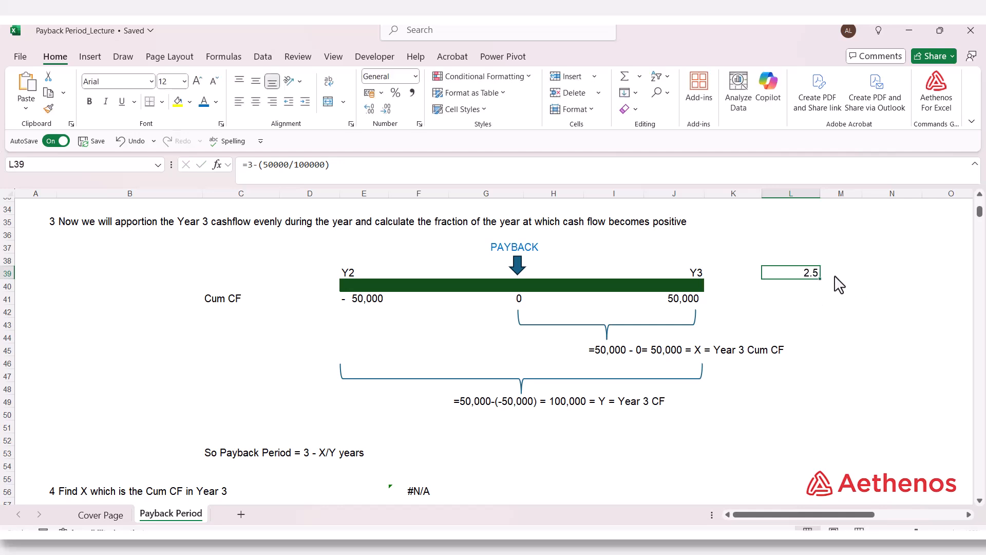
# - Find X, the Year 3 cumulative cash flow, in D56 with =OFFSET(D11,0,E16)
pyautogui.scroll(-1, 601, 403)
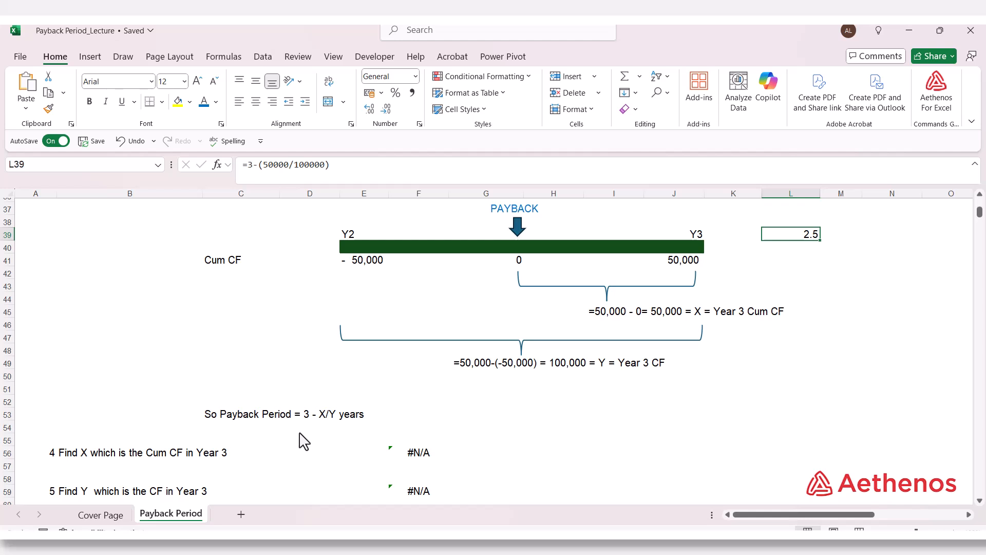
pyautogui.click(330, 454)
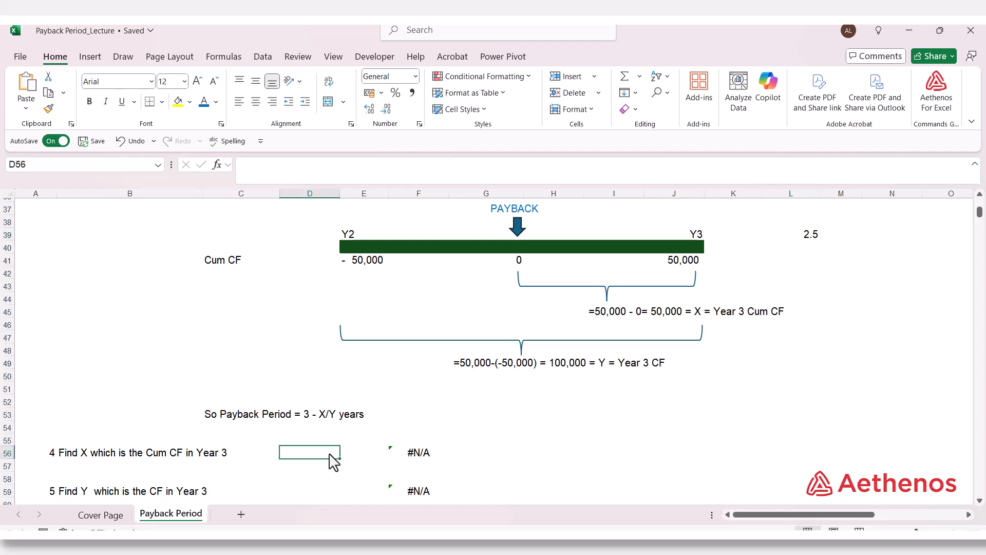
pyautogui.click(362, 453)
pyautogui.click(327, 454)
pyautogui.write('=')
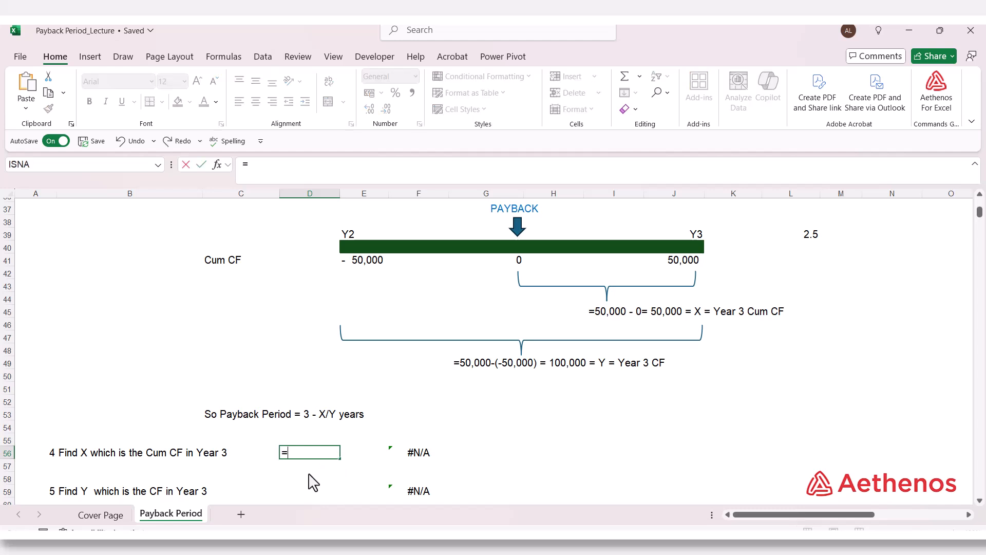
pyautogui.write('o')
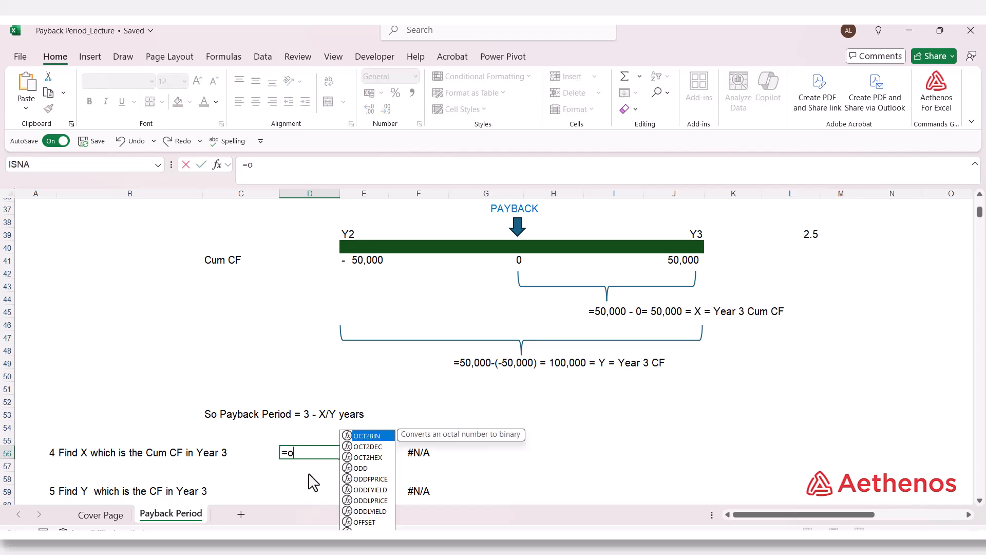
pyautogui.write('f')
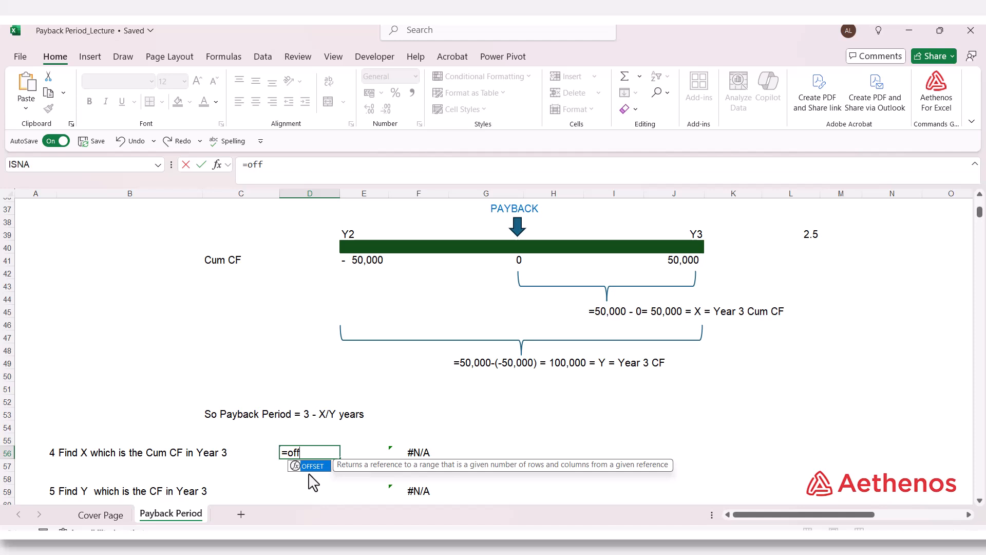
pyautogui.write('f')
pyautogui.press('Tab')
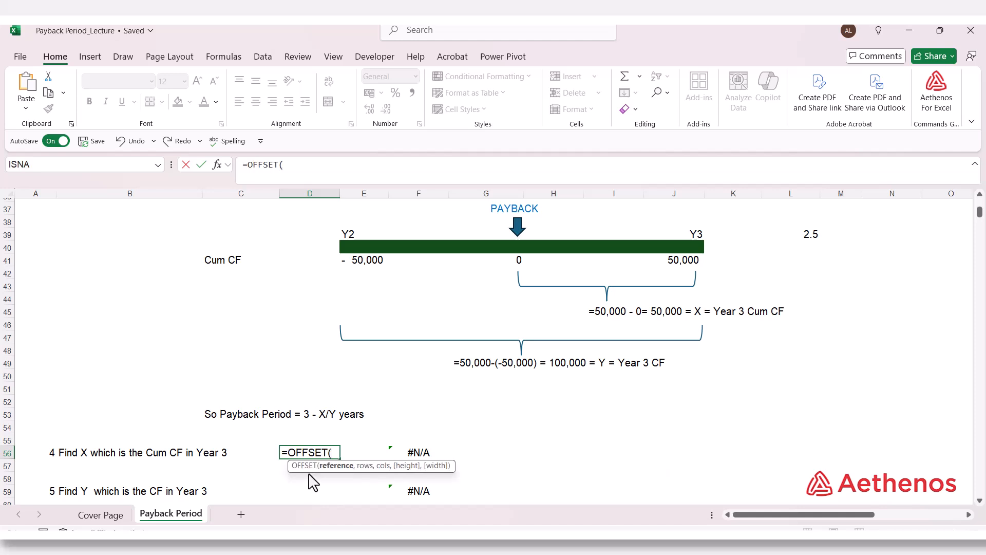
pyautogui.scroll(12, 311, 480)
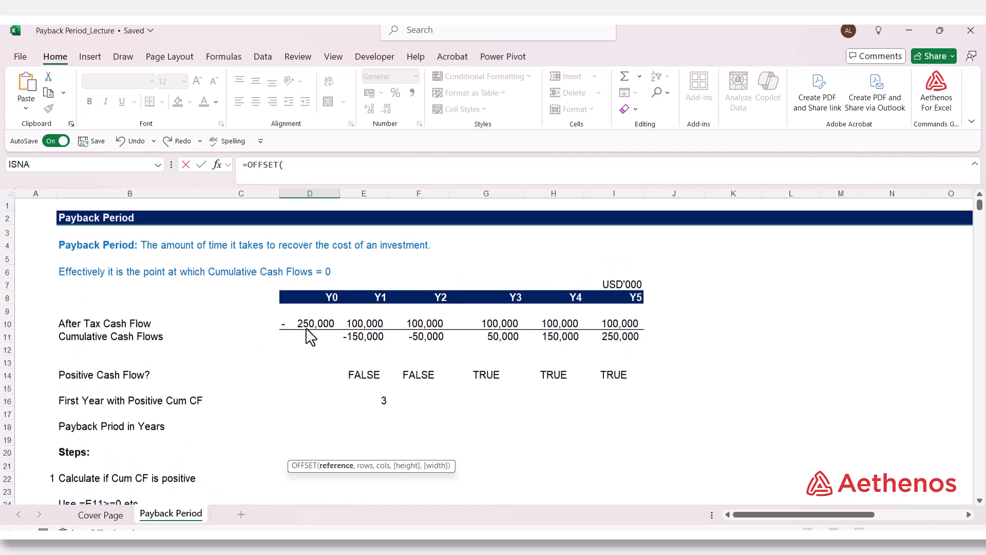
pyautogui.click(322, 345)
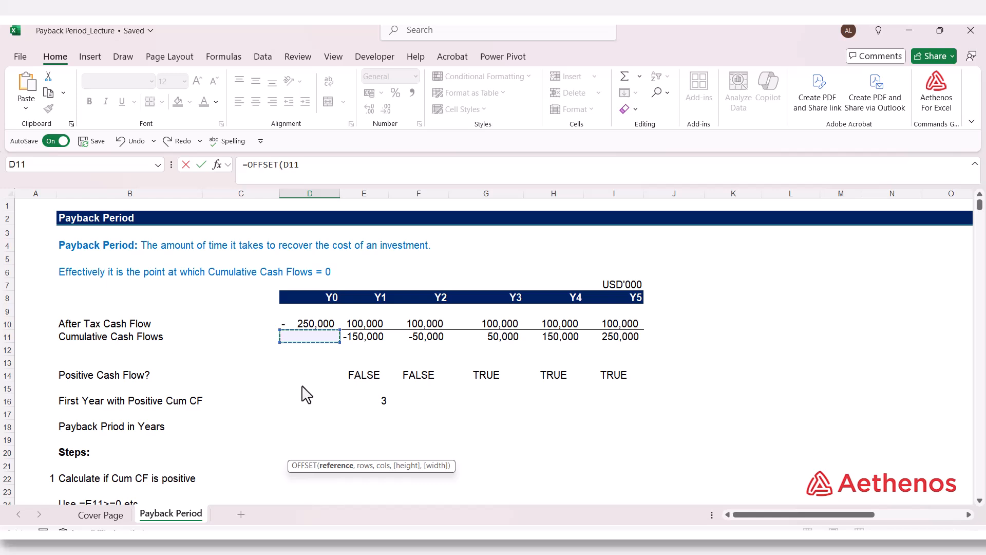
pyautogui.write(',')
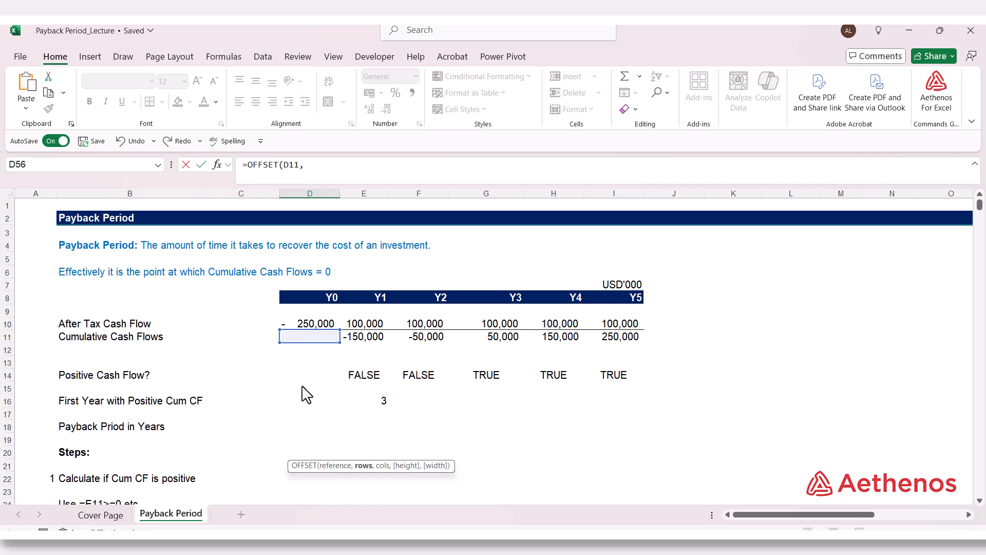
pyautogui.write('0,')
pyautogui.scroll(-2, 421, 401)
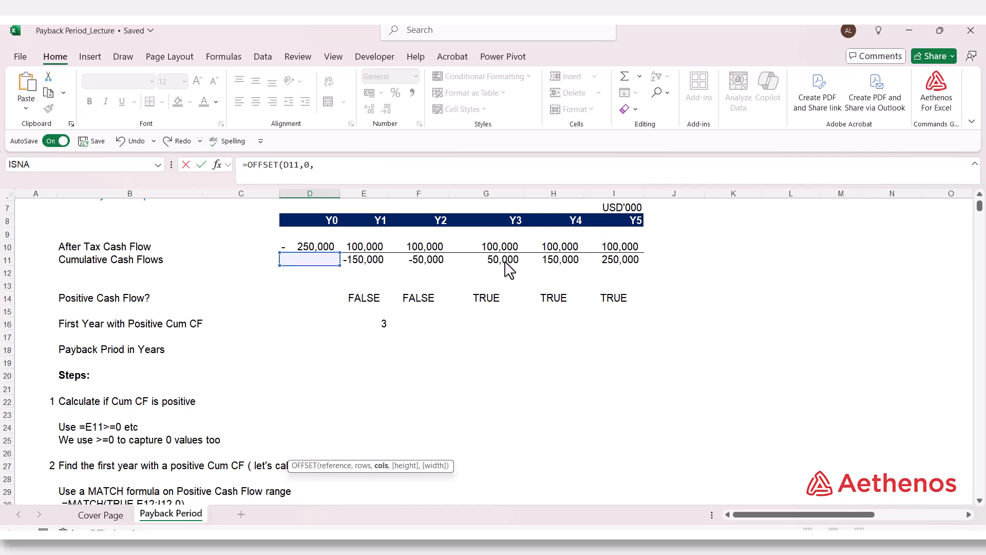
pyautogui.click(380, 332)
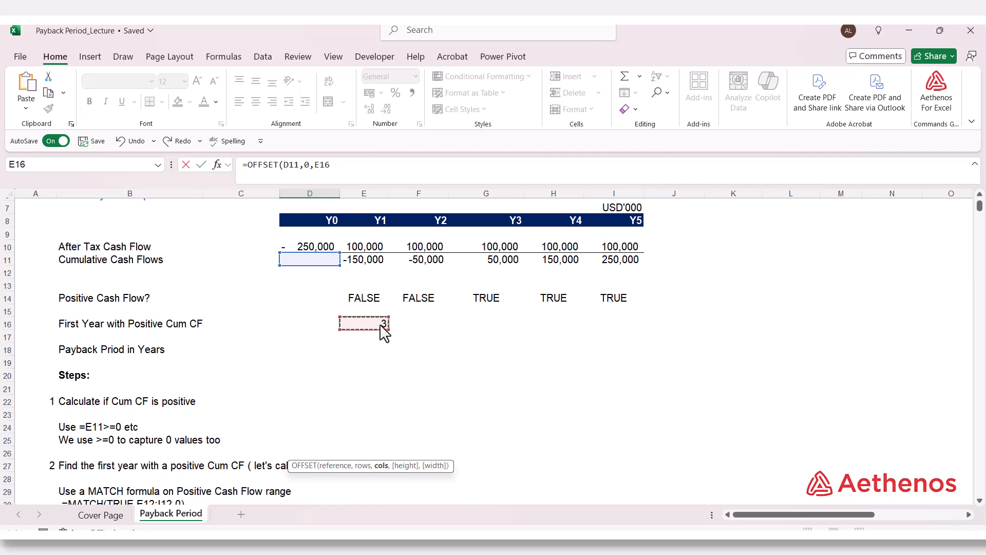
pyautogui.click(354, 174)
pyautogui.write(')')
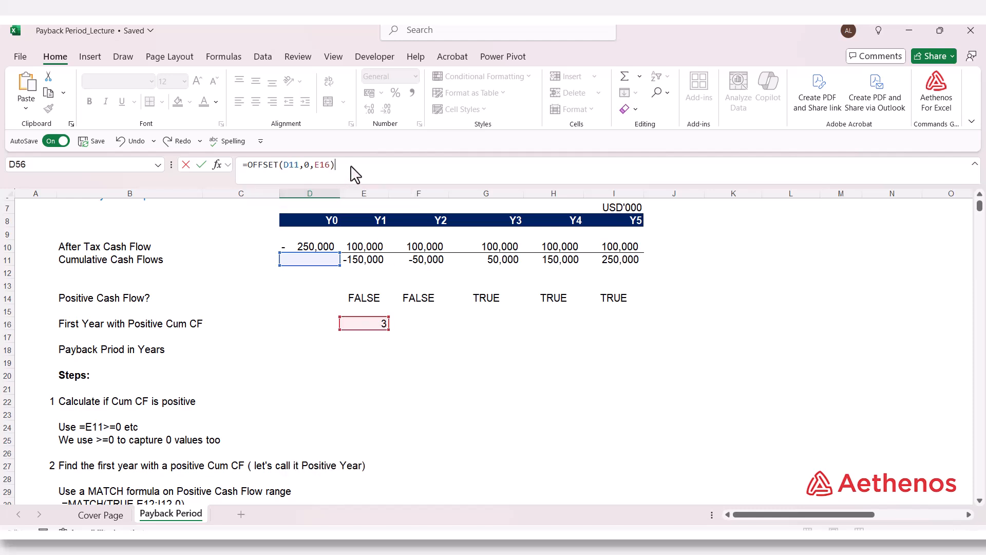
pyautogui.press('Return')
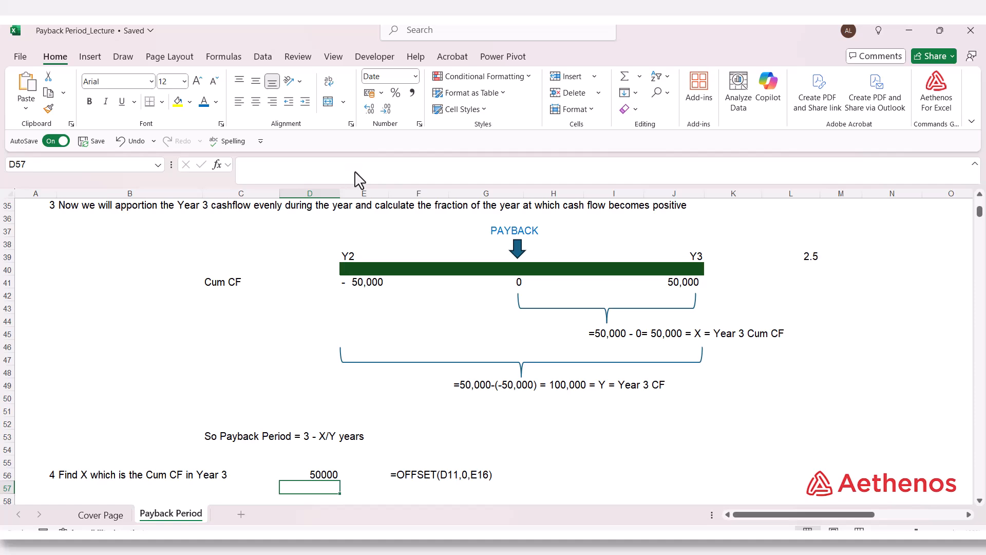
# - Check the OFFSET formula in D56 against its references in the Cumulative Cash Flows and First Year with Positive Cum CF rows
pyautogui.scroll(-2, 314, 447)
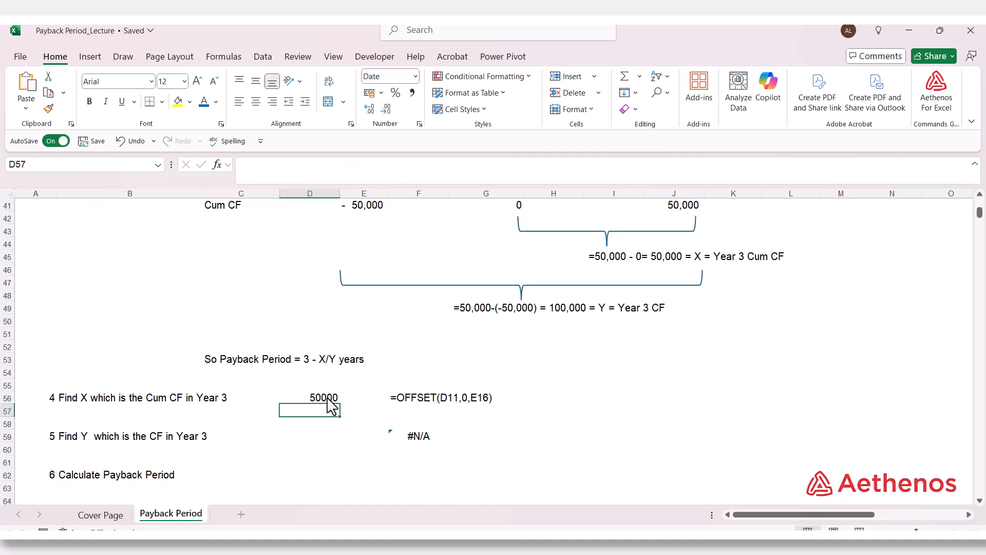
pyautogui.doubleClick(327, 399)
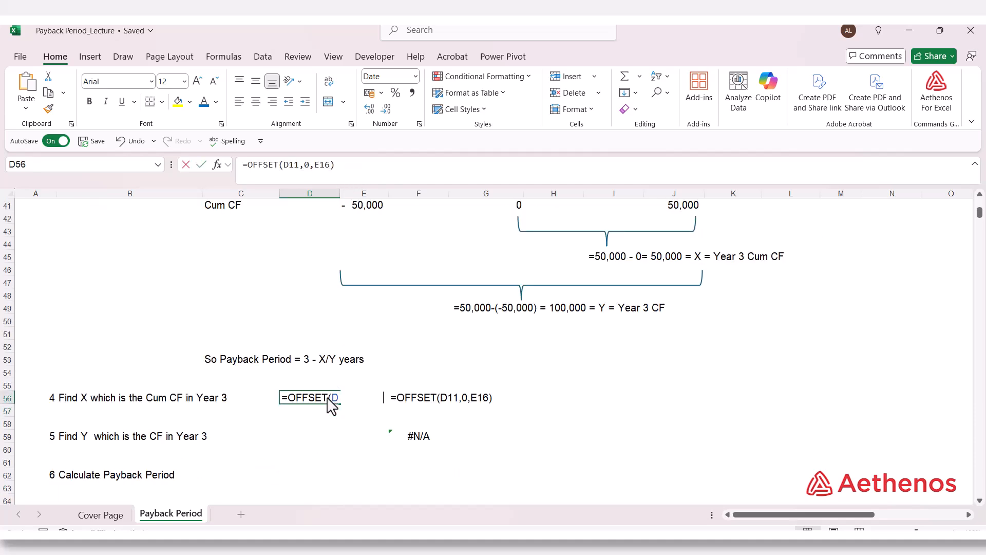
pyautogui.scroll(12, 354, 427)
pyautogui.scroll(2, 358, 427)
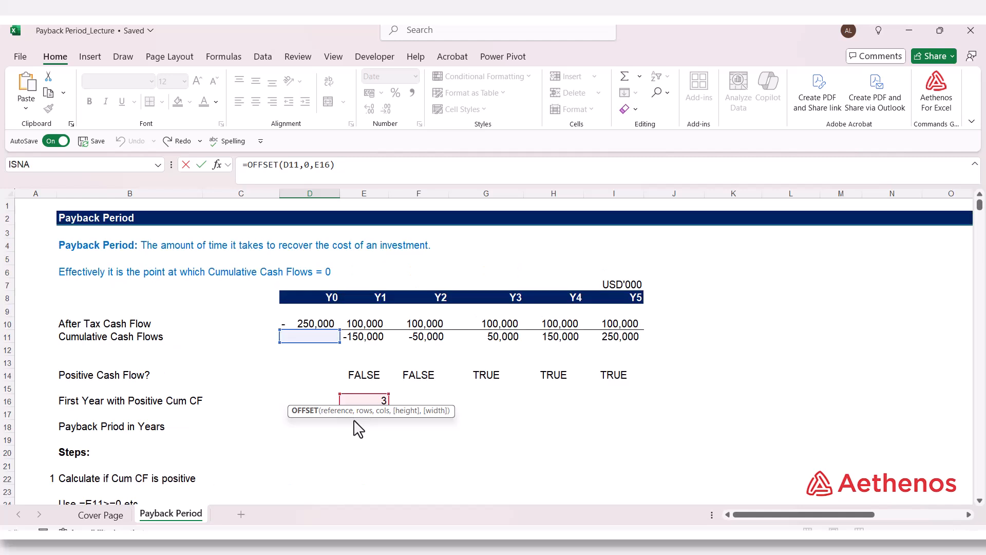
pyautogui.scroll(-1, 358, 428)
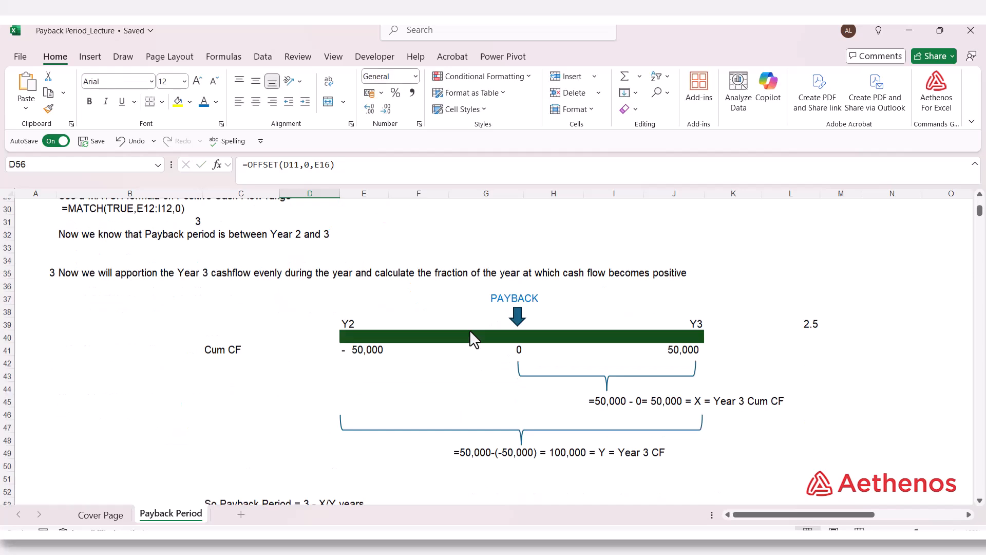
pyautogui.scroll(-4, 469, 329)
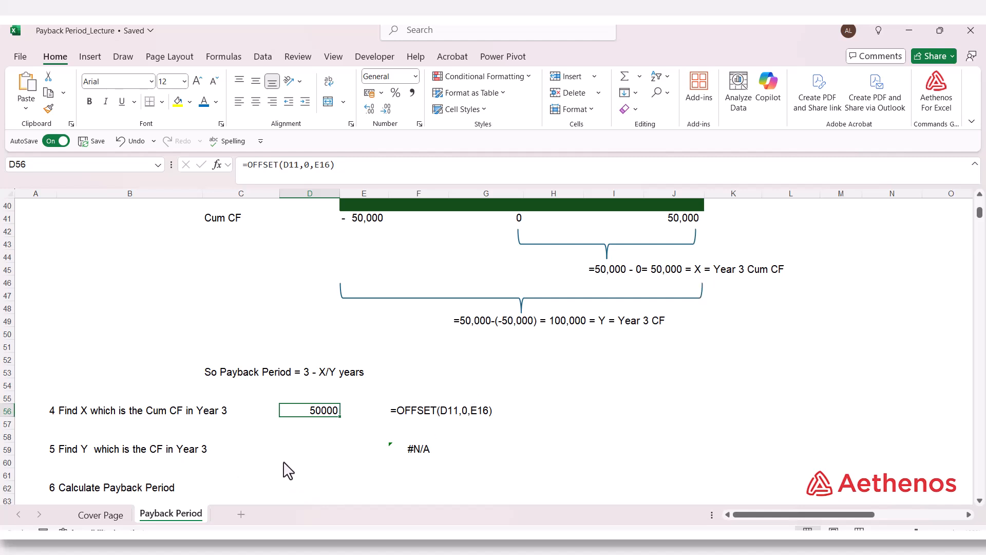
# - Find Y, the Year 3 after-tax cash flow, in D59 with =OFFSET(D10,0,E16)
pyautogui.click(309, 449)
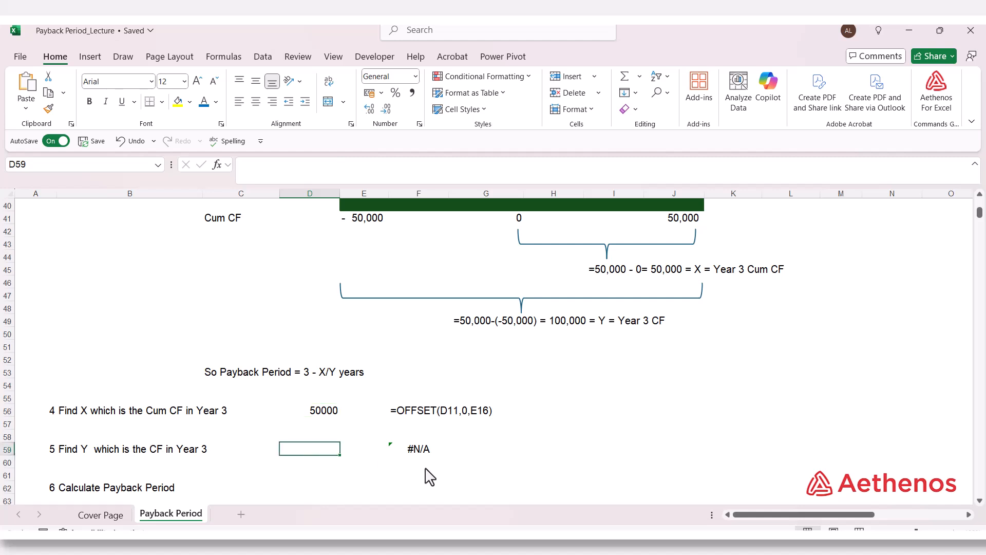
pyautogui.write('=')
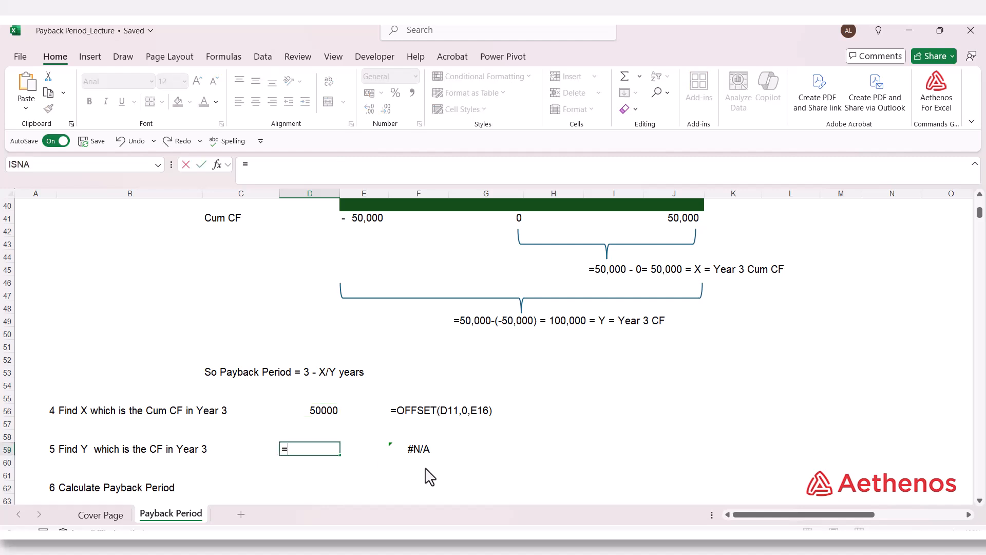
pyautogui.write('off')
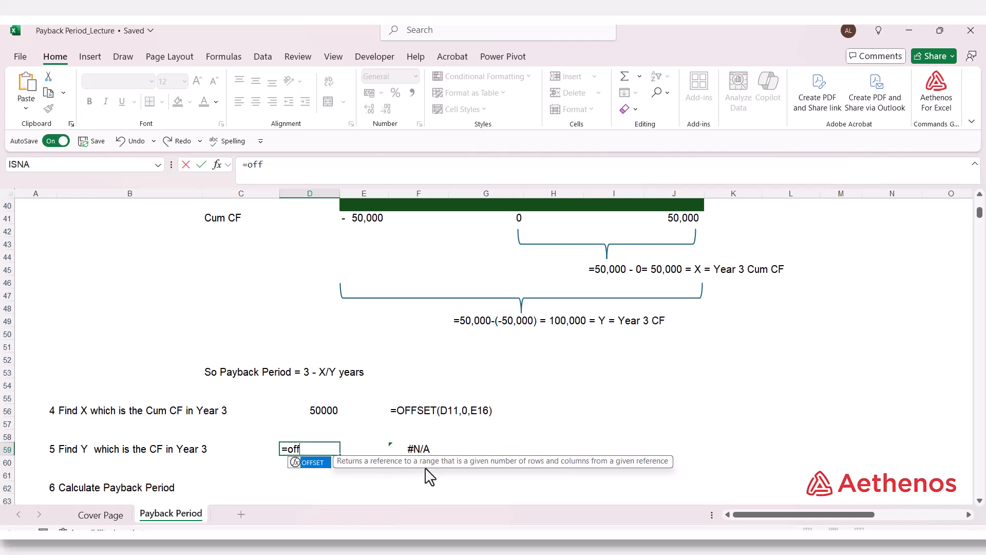
pyautogui.press('Tab')
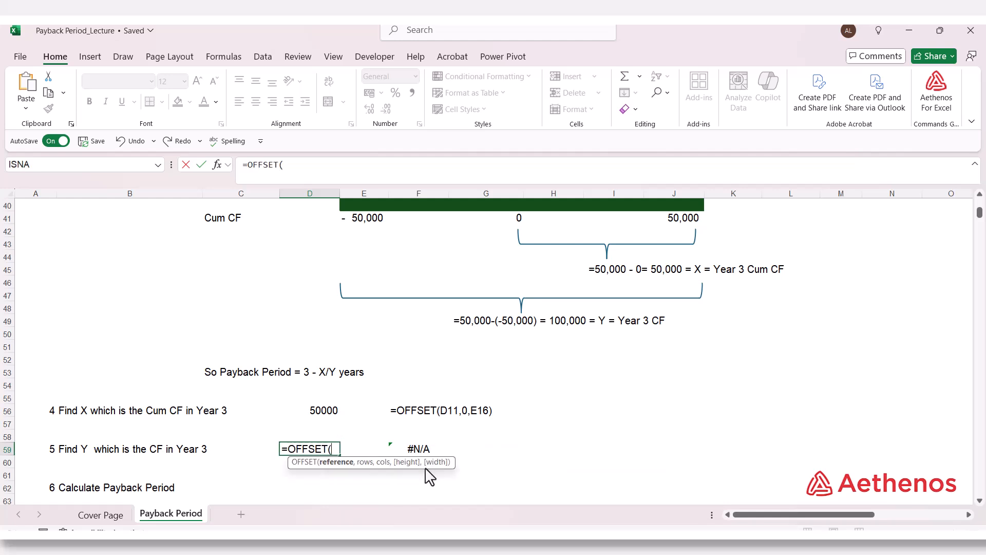
pyautogui.scroll(13, 389, 411)
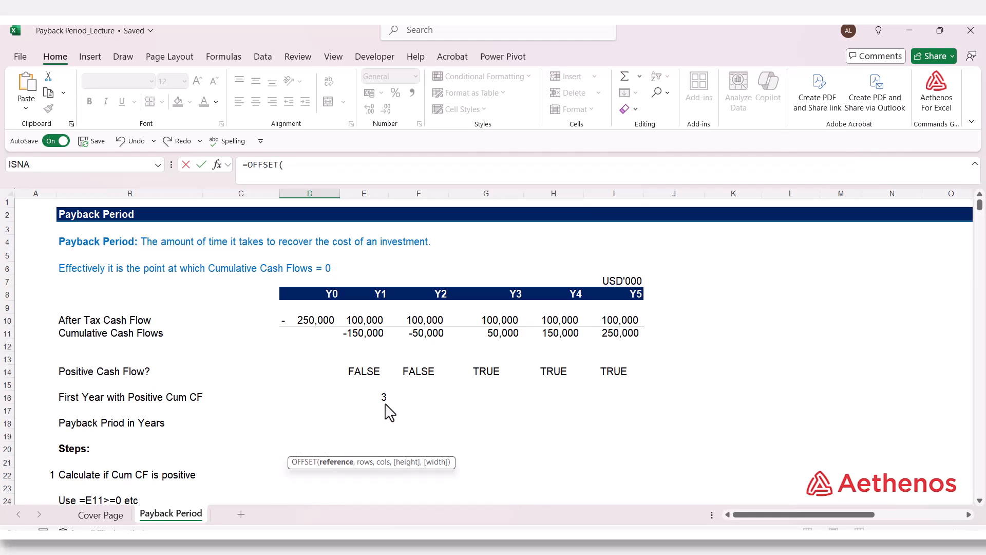
pyautogui.click(310, 317)
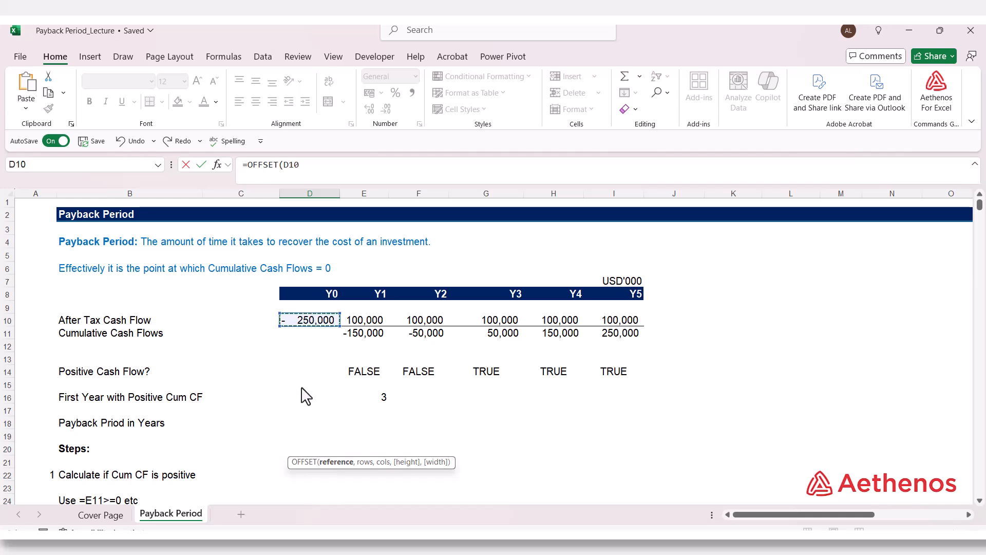
pyautogui.write(',')
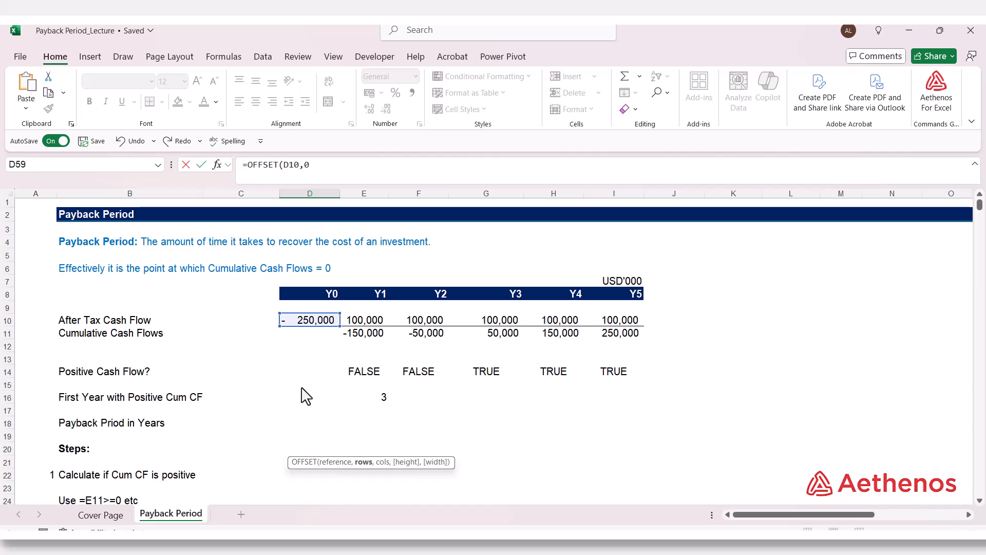
pyautogui.write('0,')
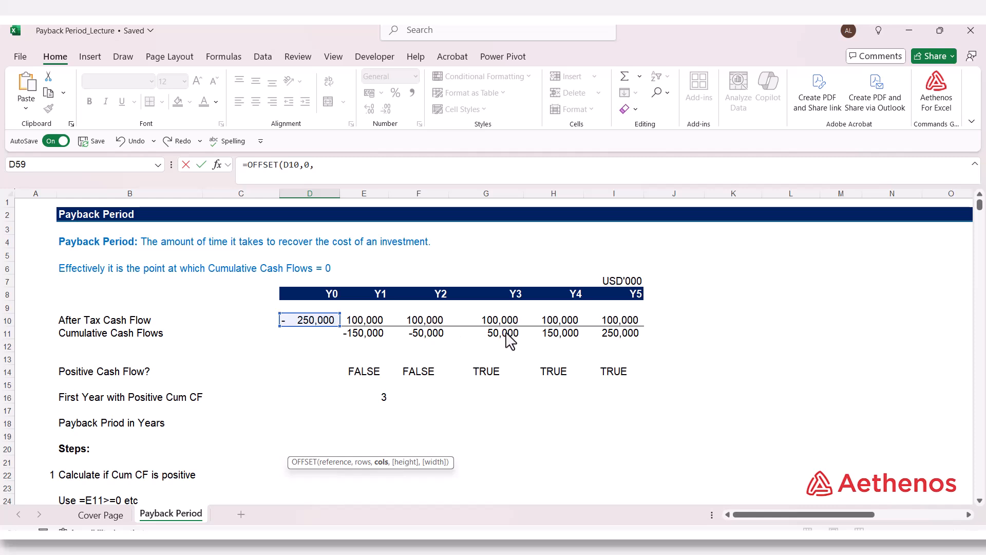
pyautogui.click(377, 402)
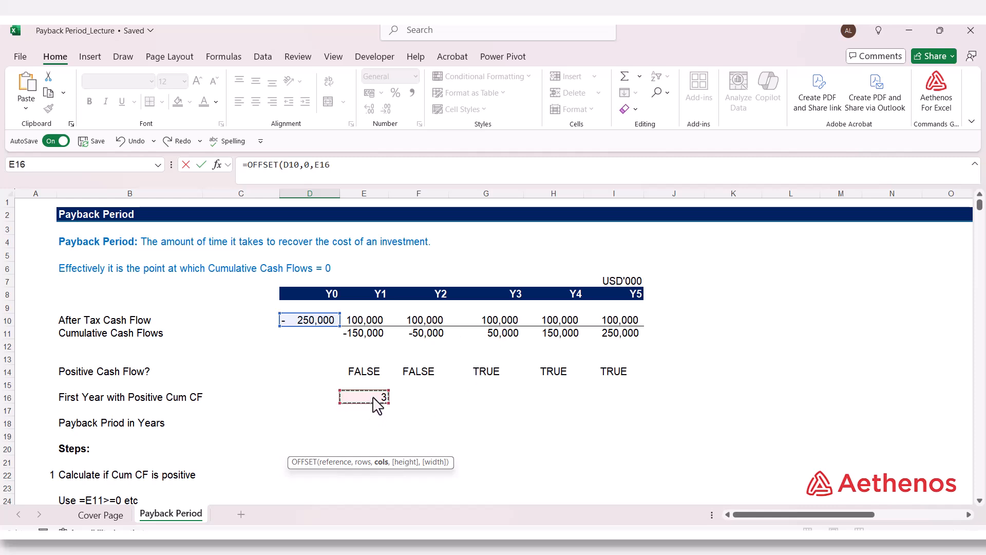
pyautogui.press('Escape')
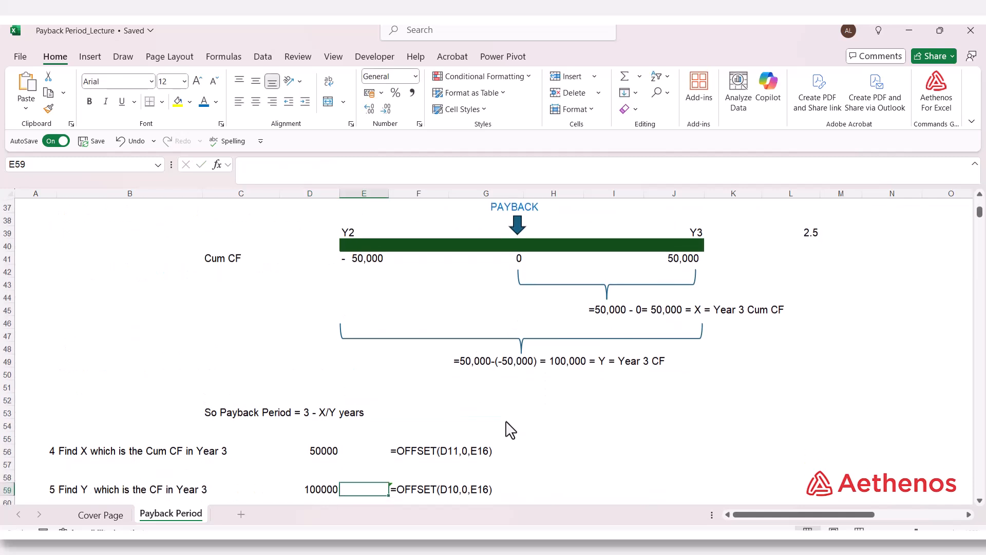
pyautogui.scroll(-2, 510, 429)
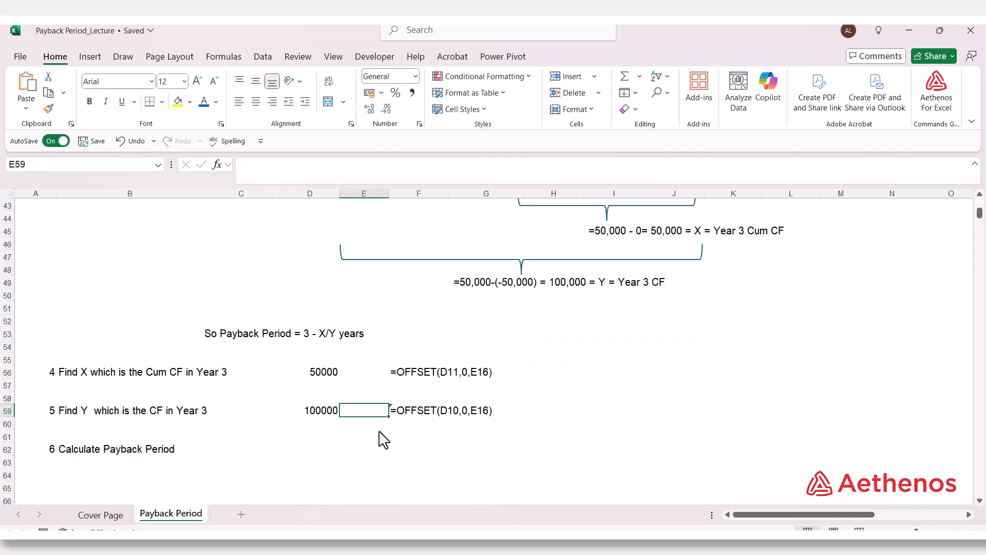
# - Check the OFFSET formulas in D59 and D56 against the Year 3 After Tax Cash Flow and Cumulative Cash Flows cells
pyautogui.click(328, 417)
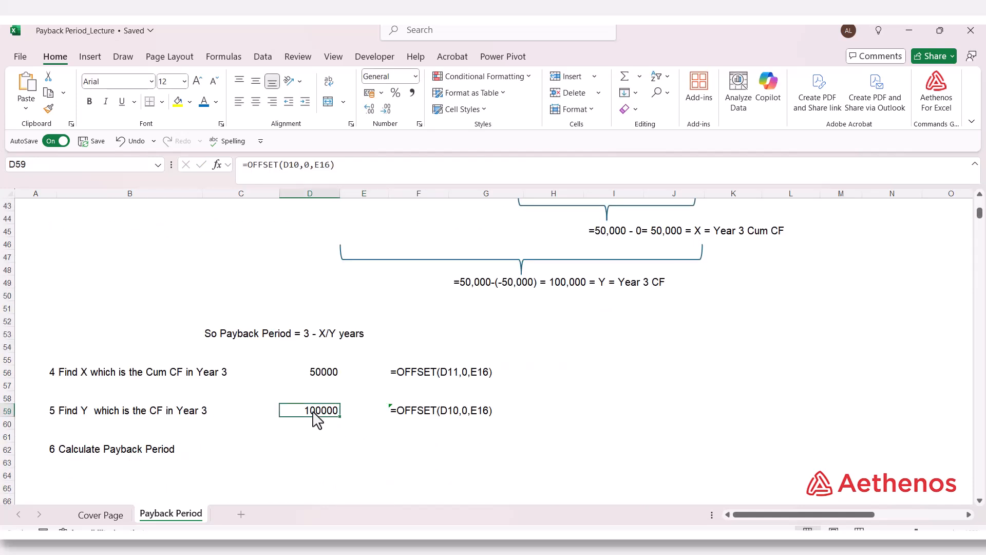
pyautogui.click(325, 378)
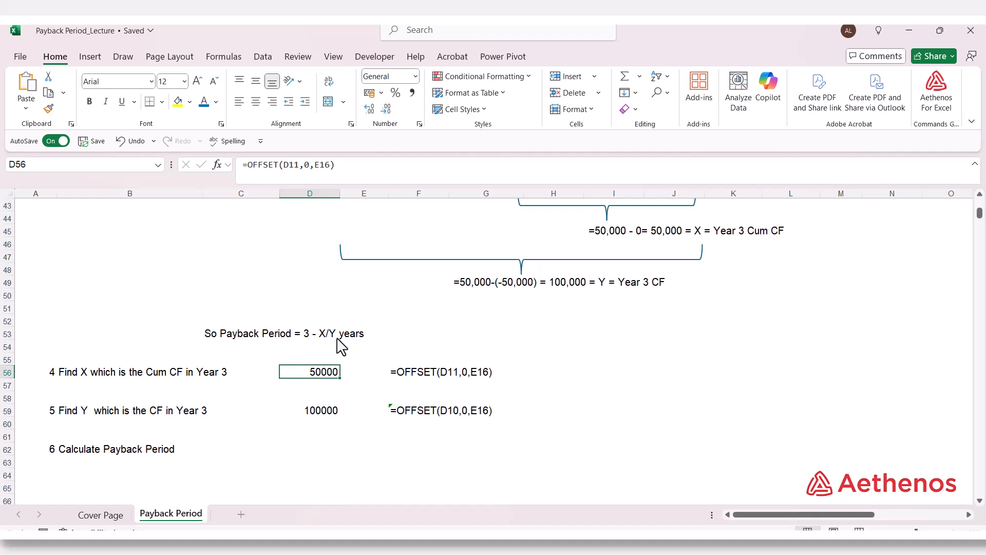
pyautogui.doubleClick(324, 372)
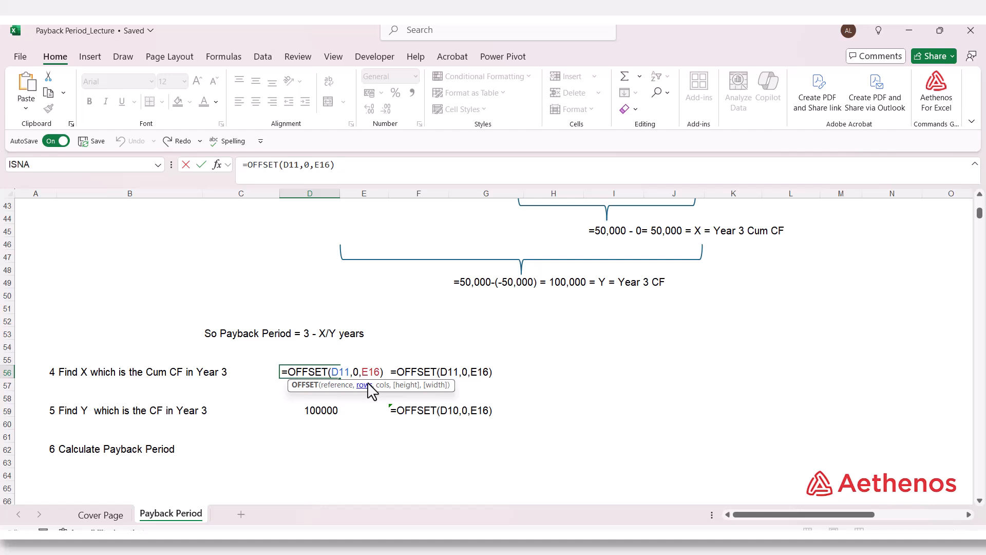
pyautogui.press('Escape')
pyautogui.scroll(14, 367, 396)
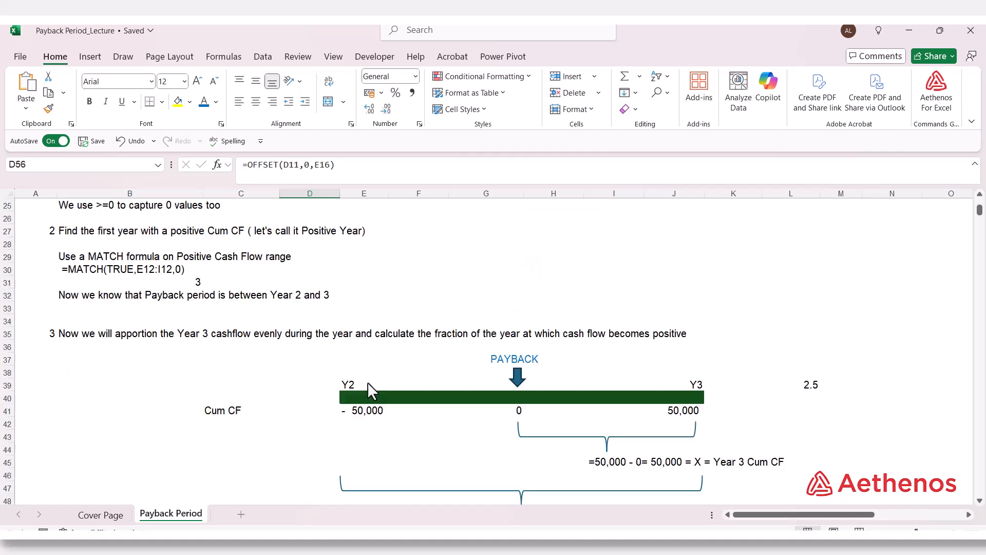
pyautogui.click(319, 339)
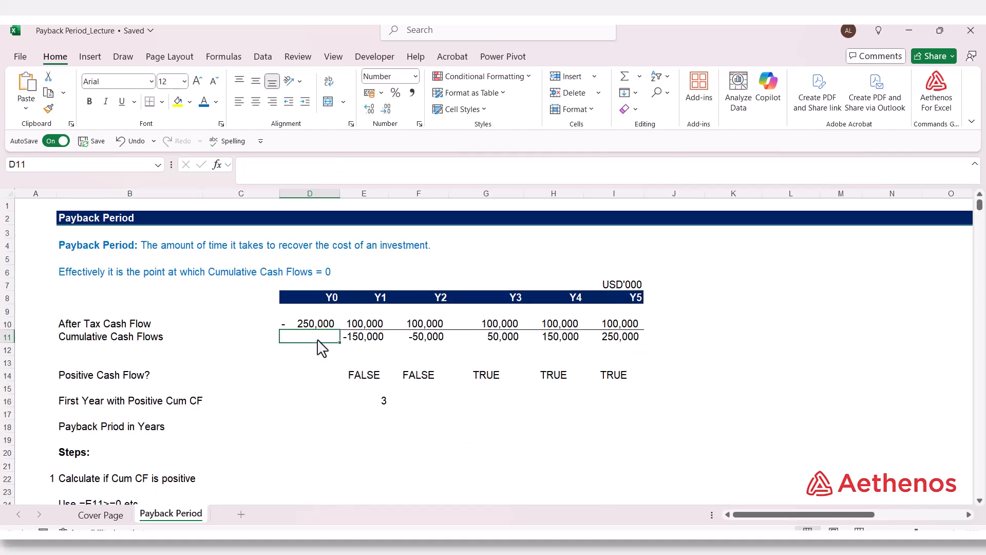
pyautogui.click(497, 342)
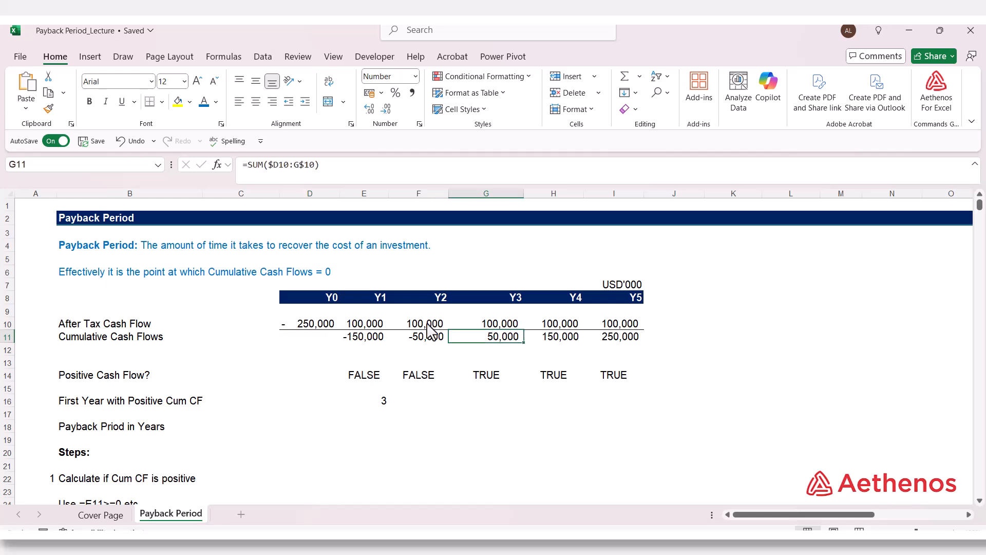
pyautogui.click(481, 325)
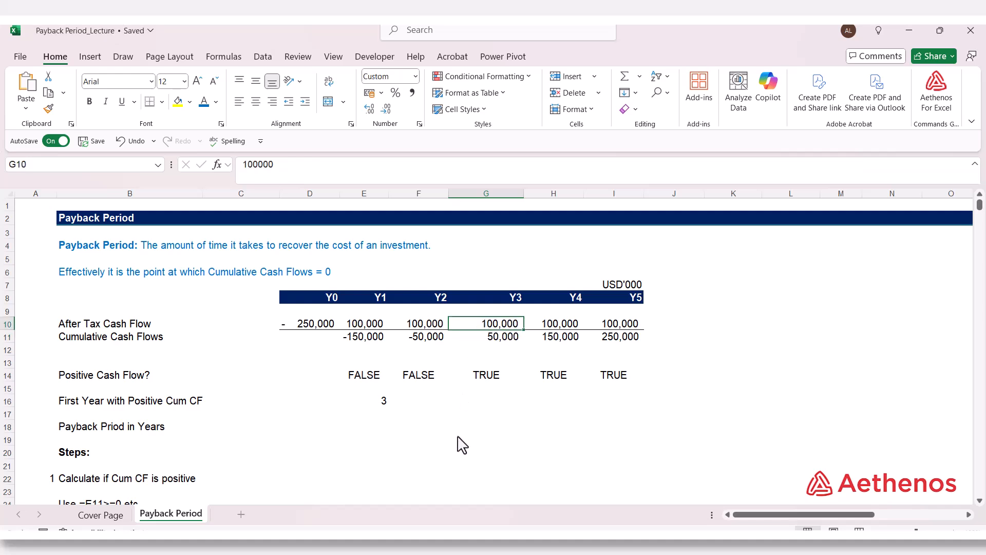
# - Calculate the payback period for step 6 in D62 with =E16-D56/D59
pyautogui.scroll(-11, 459, 441)
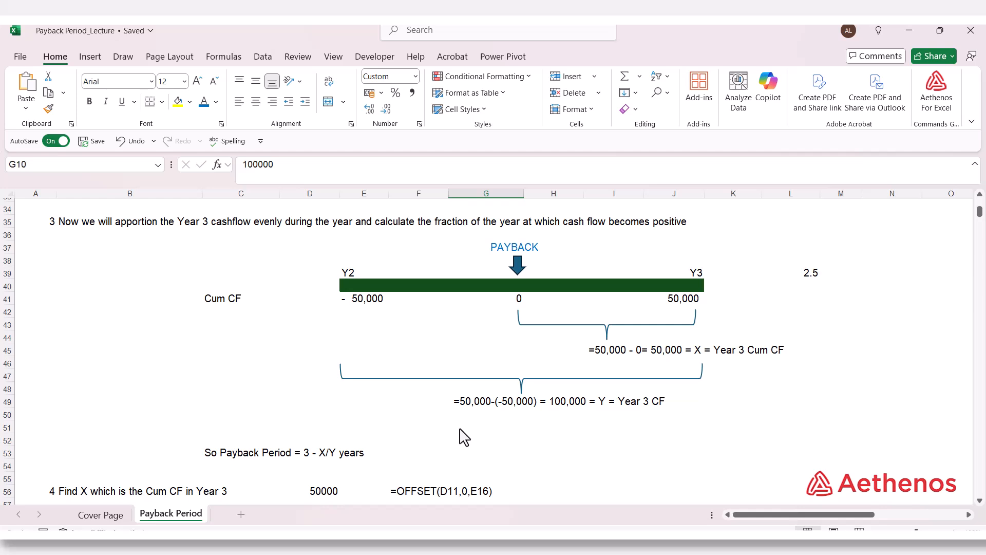
pyautogui.scroll(-4, 434, 437)
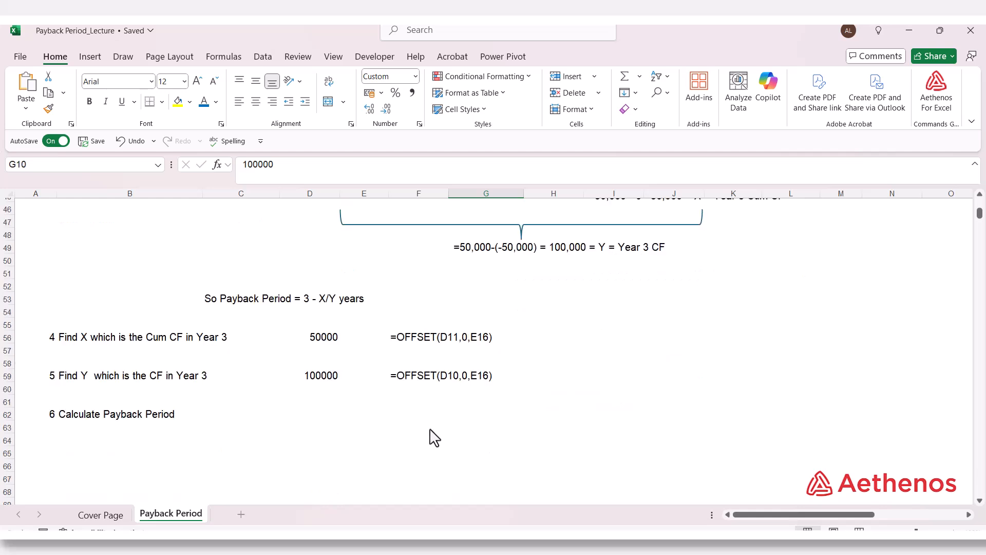
pyautogui.click(293, 415)
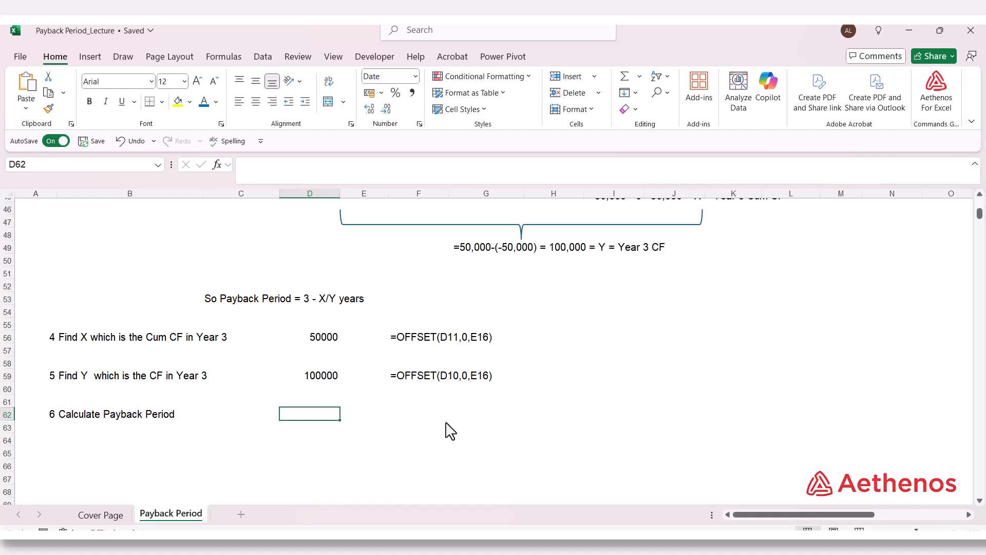
pyautogui.write('=')
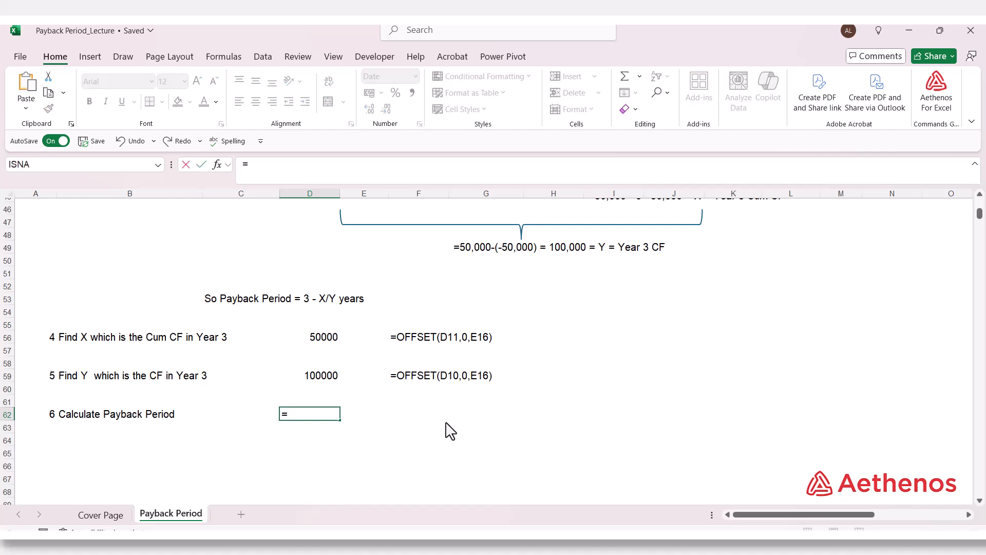
pyautogui.scroll(14, 447, 429)
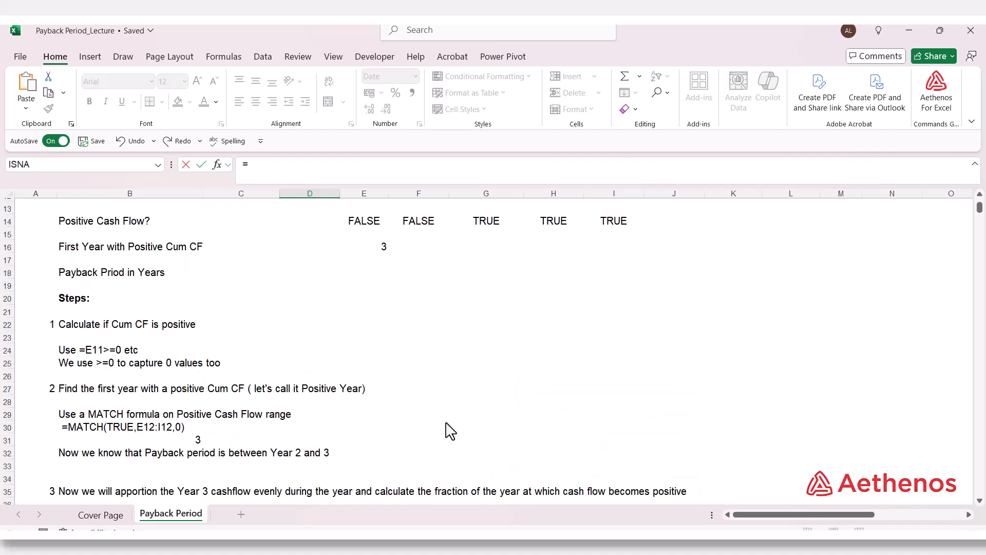
pyautogui.click(381, 364)
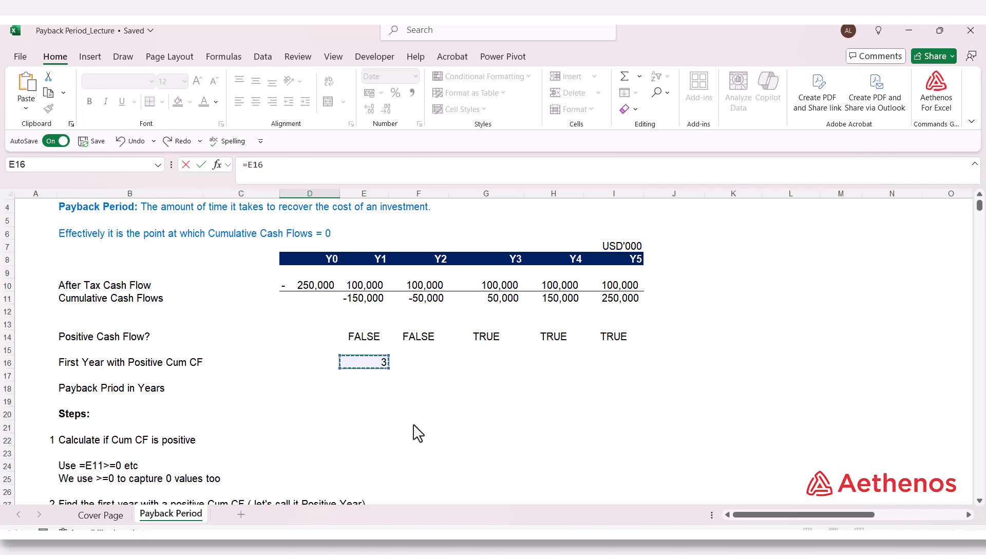
pyautogui.write('-')
pyautogui.scroll(-14, 419, 433)
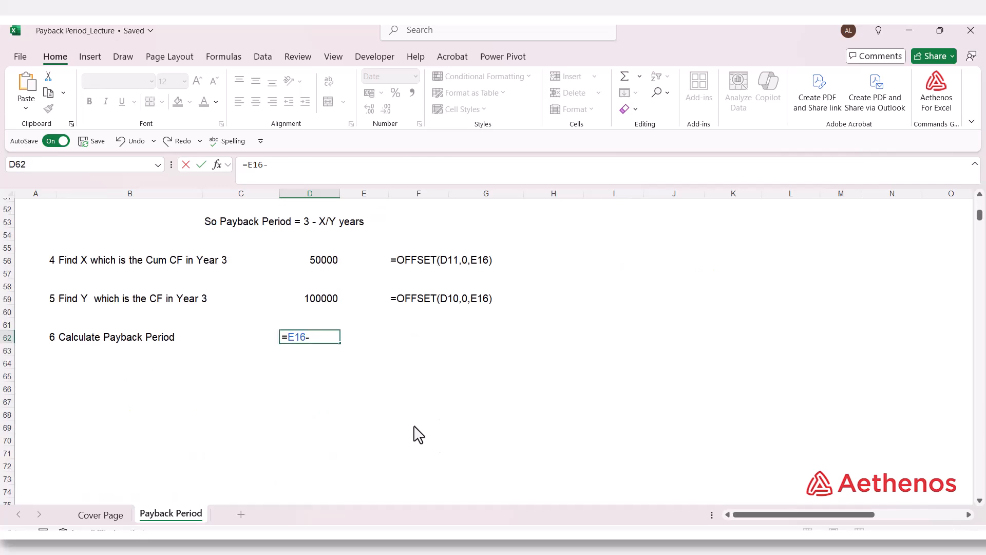
pyautogui.click(318, 344)
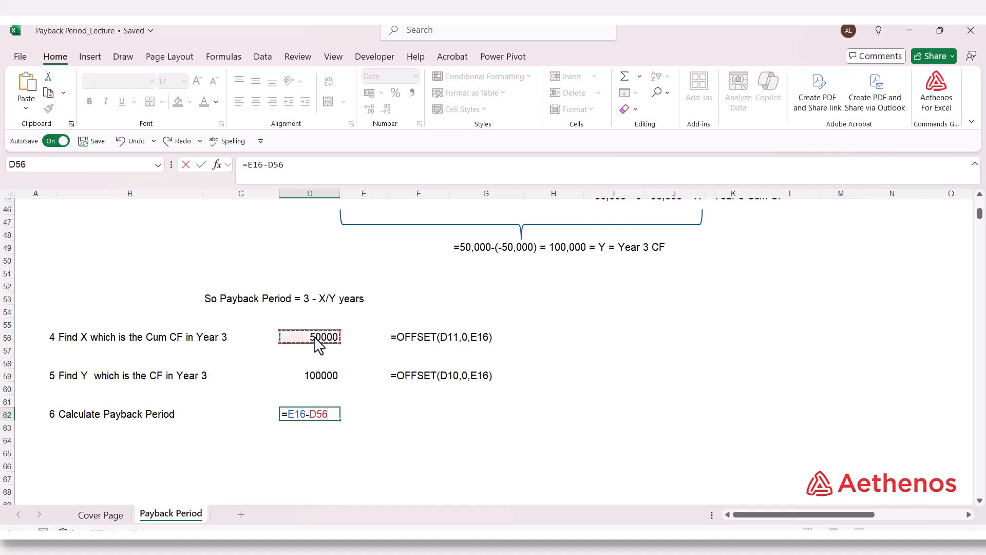
pyautogui.write('/')
pyautogui.click(323, 380)
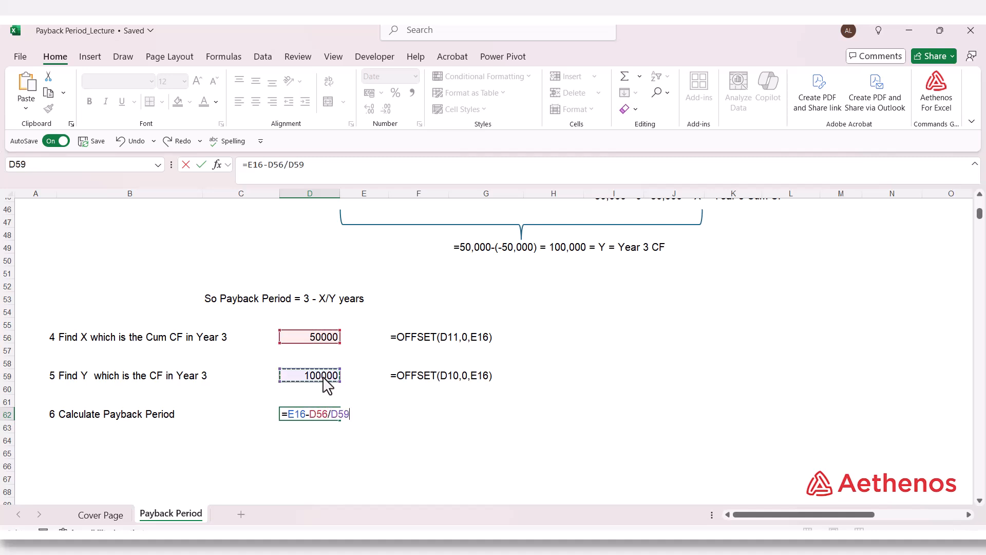
pyautogui.press('Return')
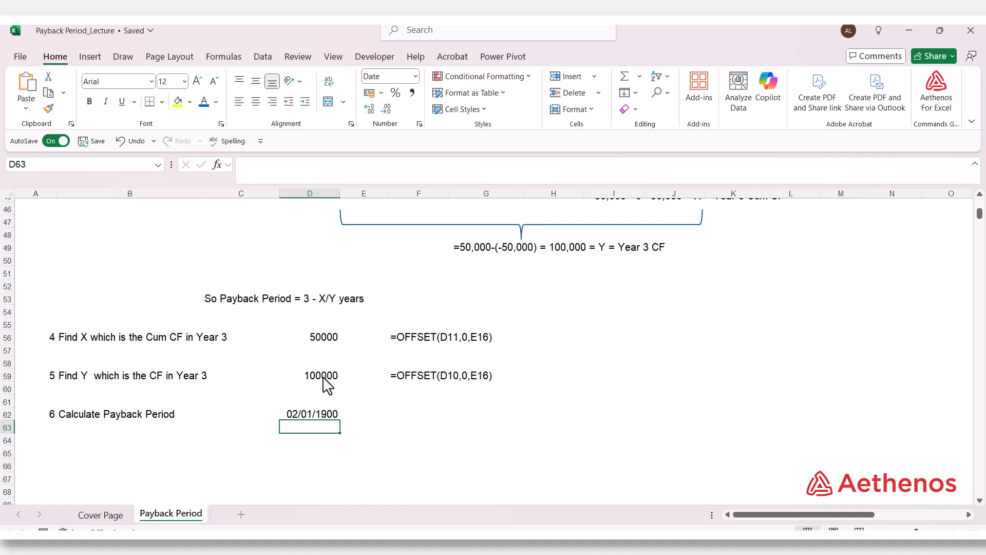
# - Format the payback period in D62 as a Number with one decimal place
pyautogui.click(303, 417)
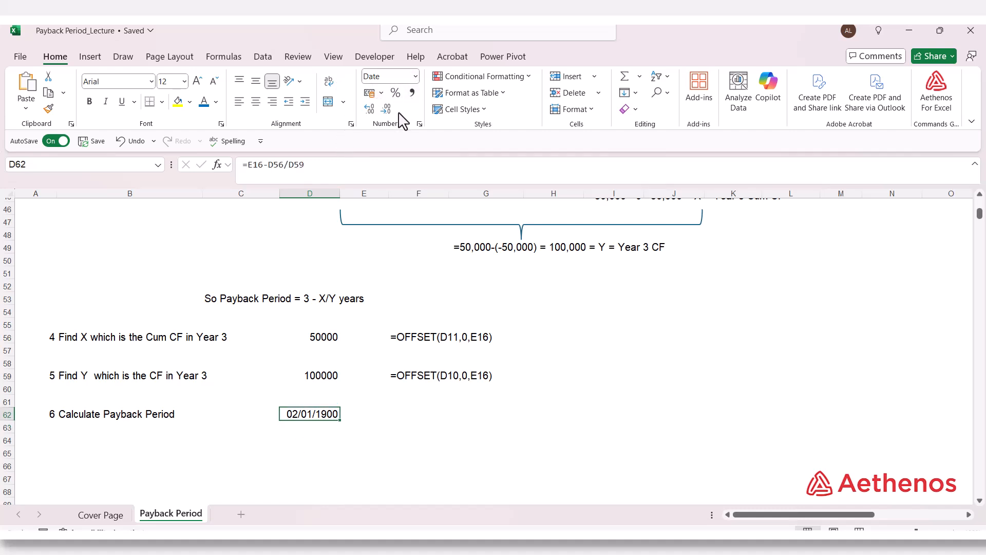
pyautogui.click(415, 76)
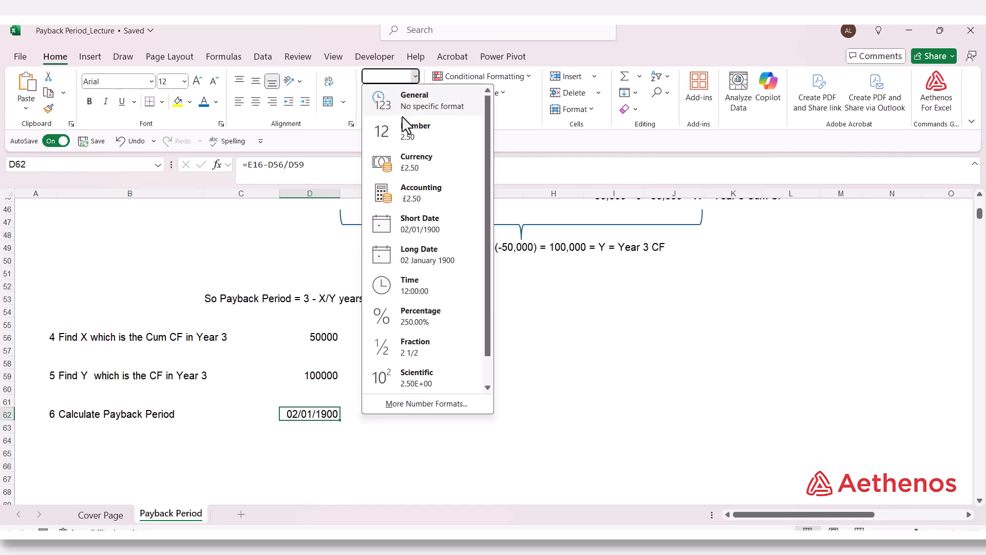
pyautogui.click(418, 139)
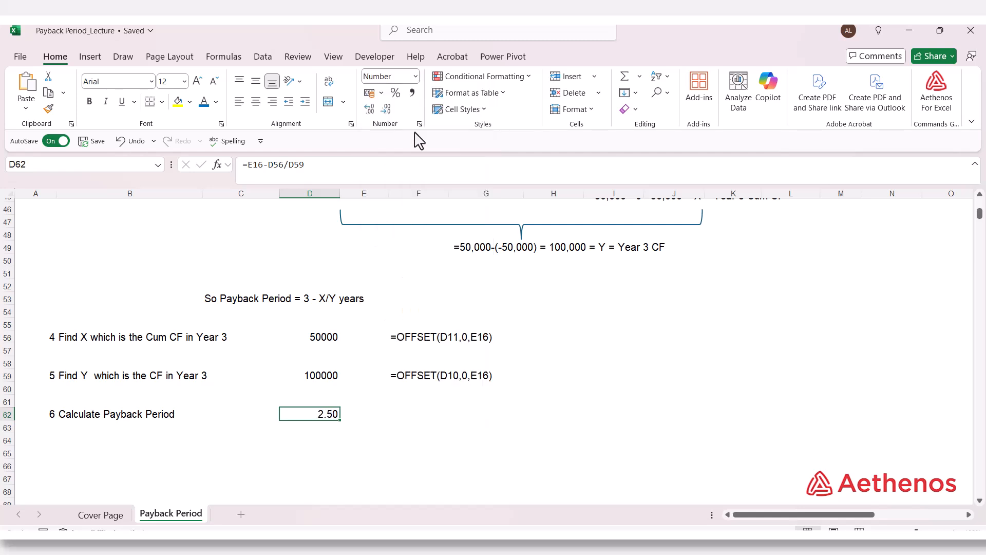
pyautogui.click(565, 466)
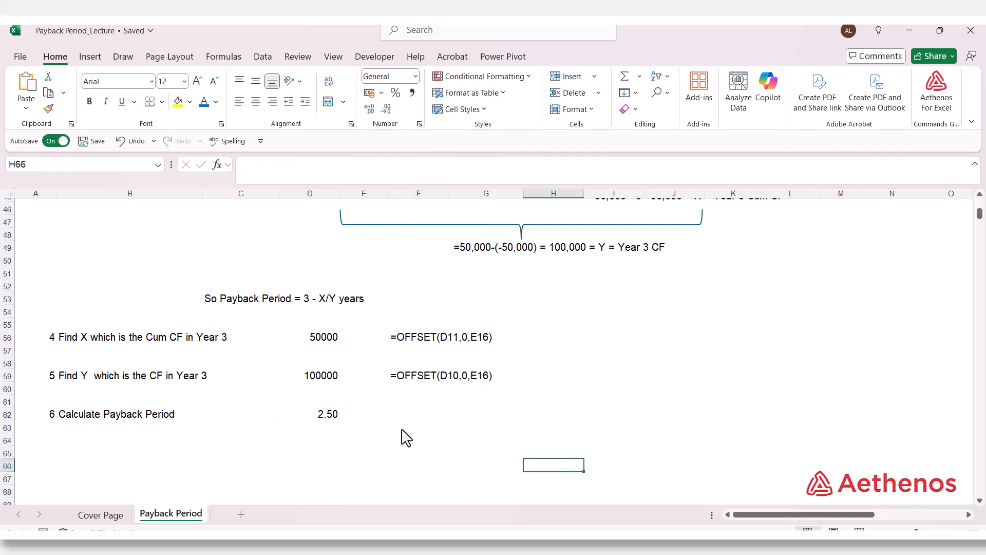
pyautogui.click(338, 420)
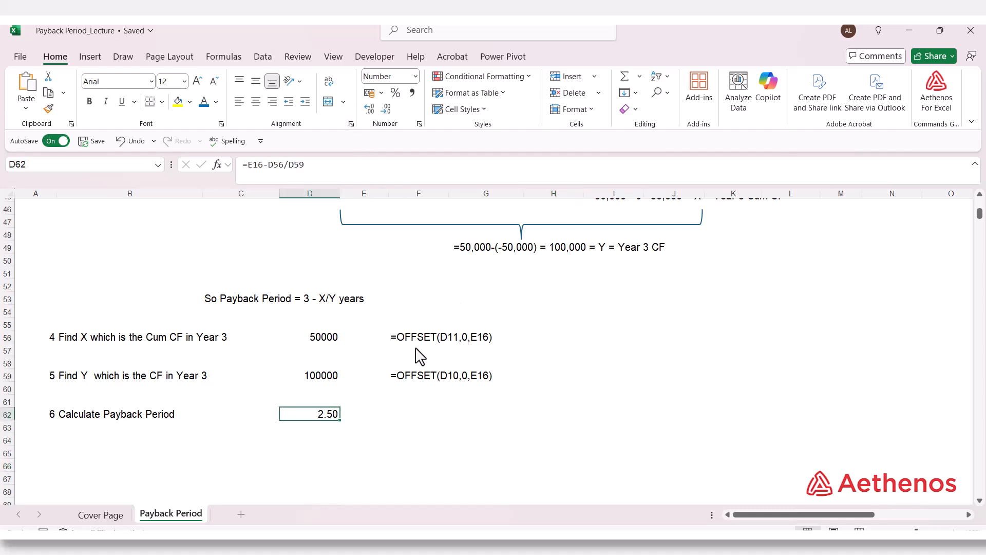
pyautogui.click(392, 107)
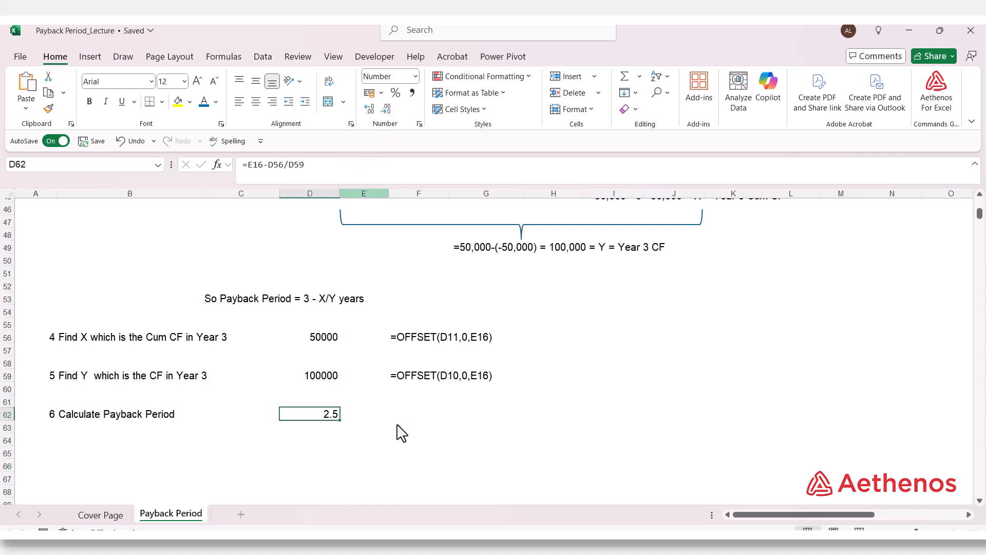
pyautogui.click(370, 417)
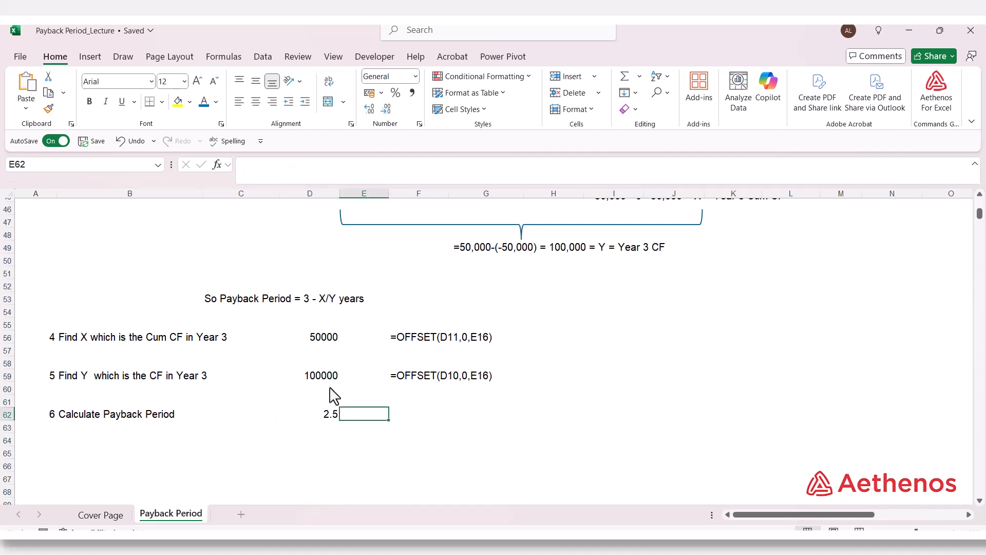
# - Start the payback period formula in E18 with =E16-OFFSET(D11,0,E16), using the first positive year and its cumulative cash flow
pyautogui.scroll(14, 383, 411)
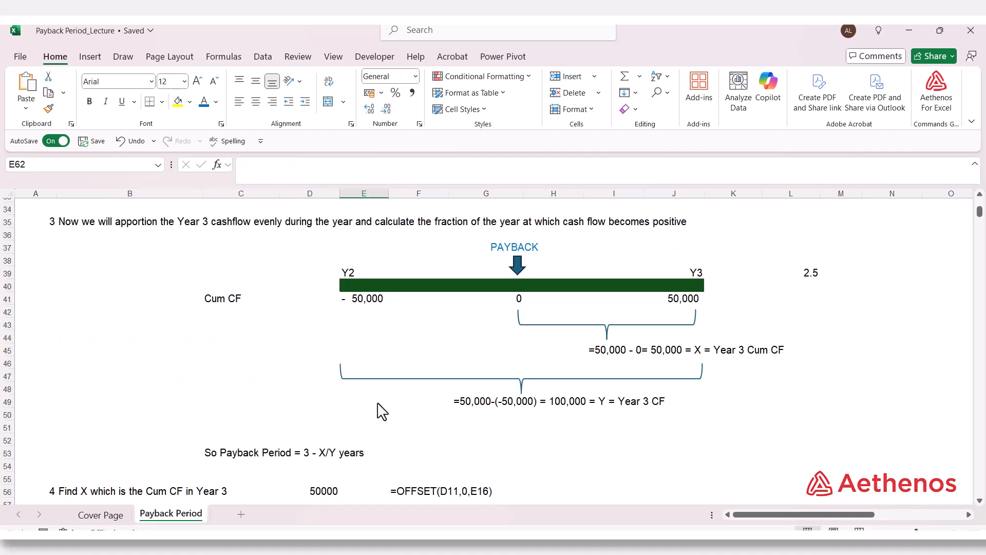
pyautogui.scroll(-1, 383, 410)
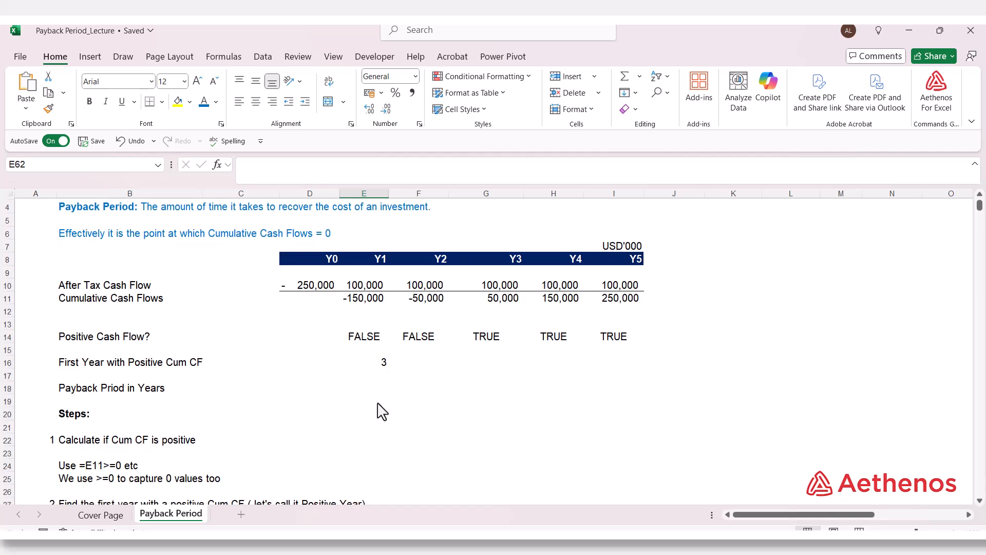
pyautogui.click(380, 366)
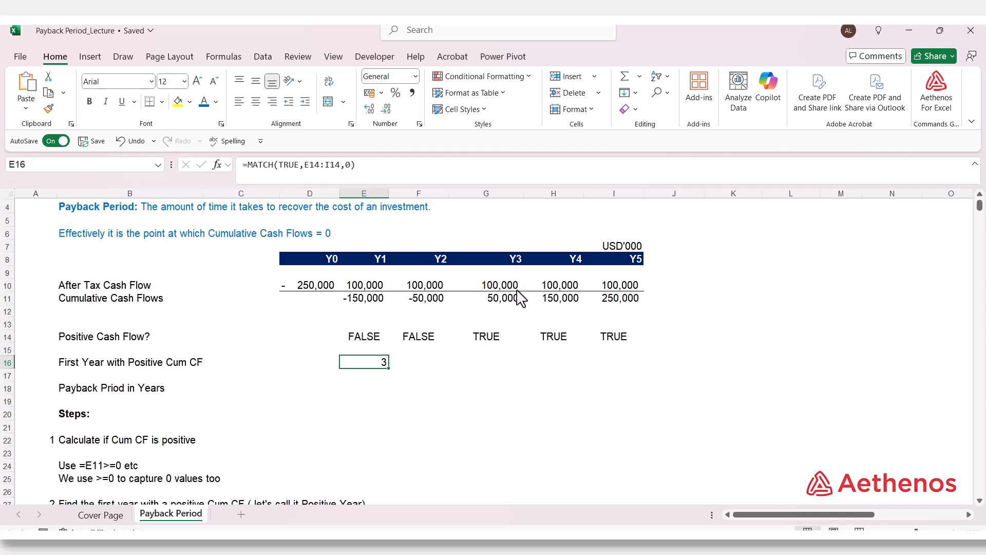
pyautogui.click(505, 340)
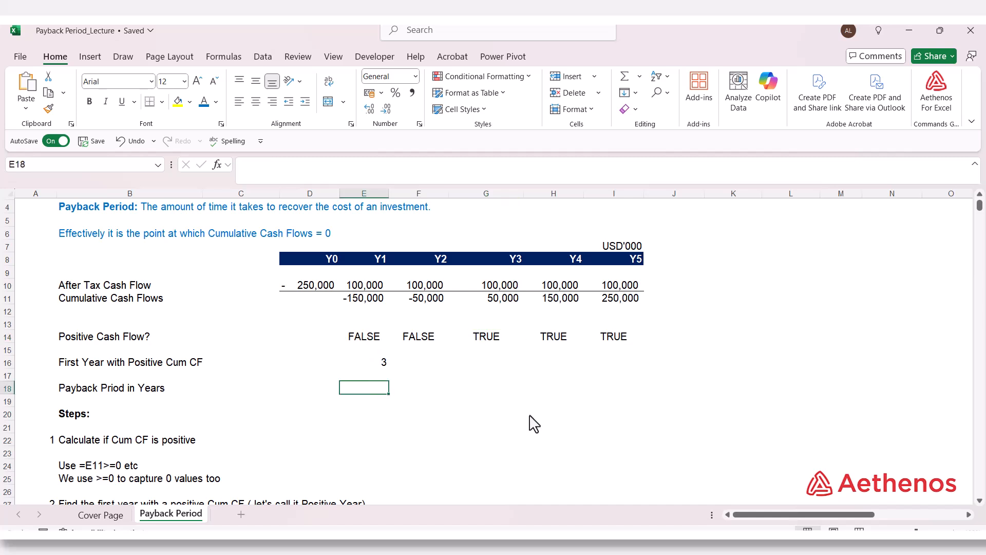
pyautogui.write('=')
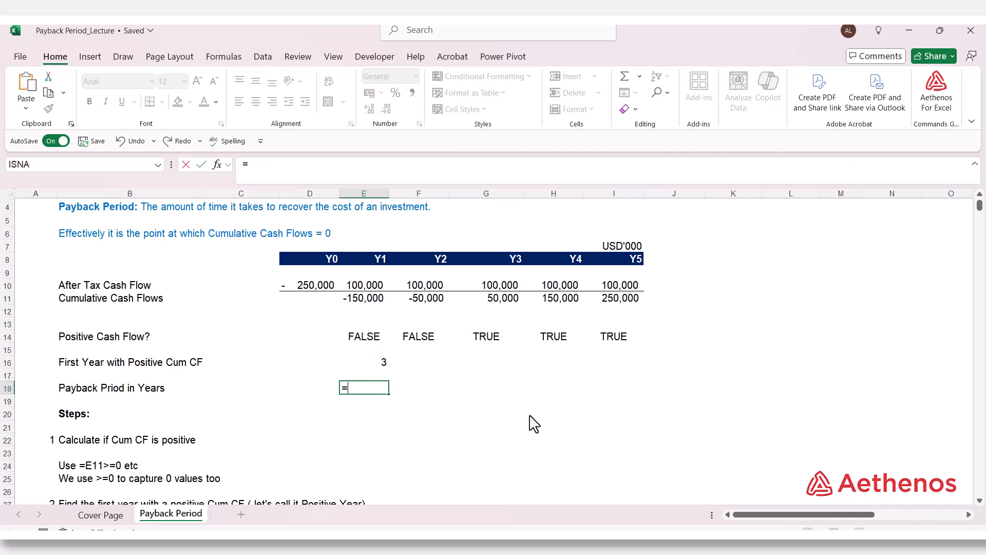
pyautogui.press('Up')
pyautogui.press('Up')
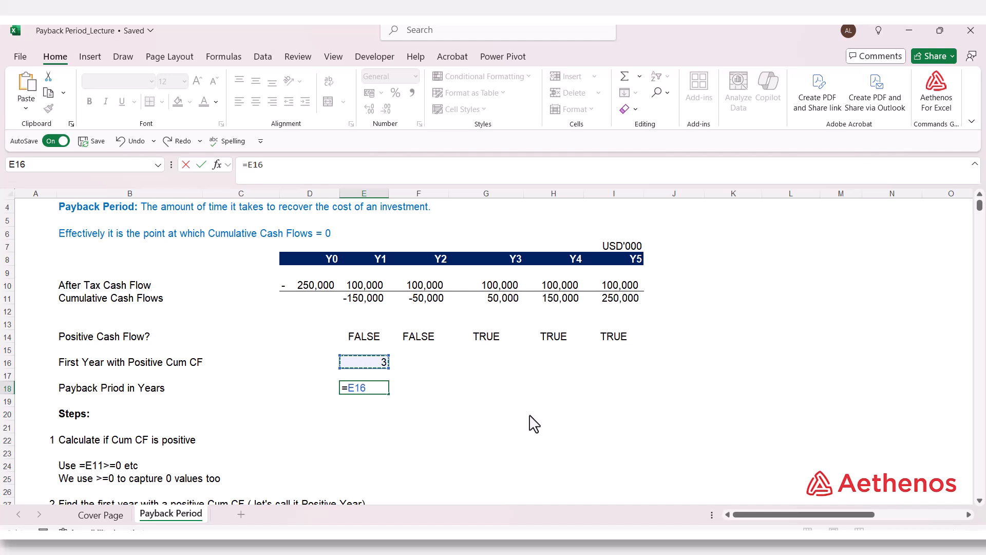
pyautogui.write('-')
pyautogui.write('off')
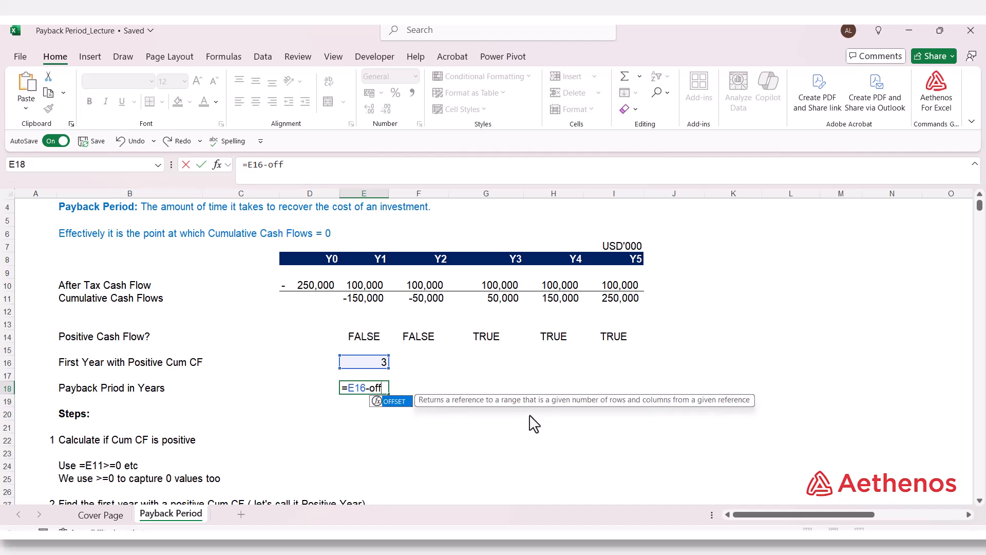
pyautogui.press('Tab')
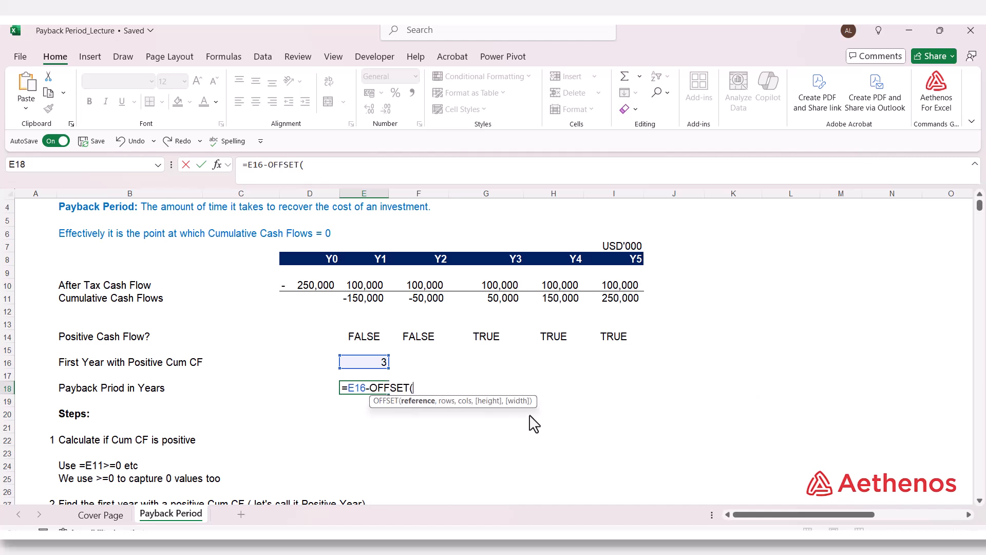
pyautogui.click(319, 304)
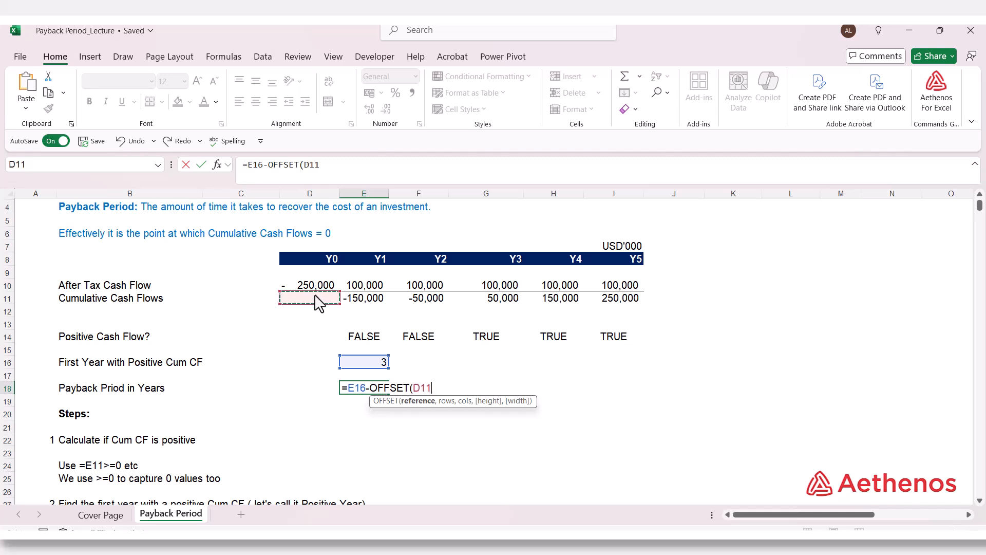
pyautogui.write(',')
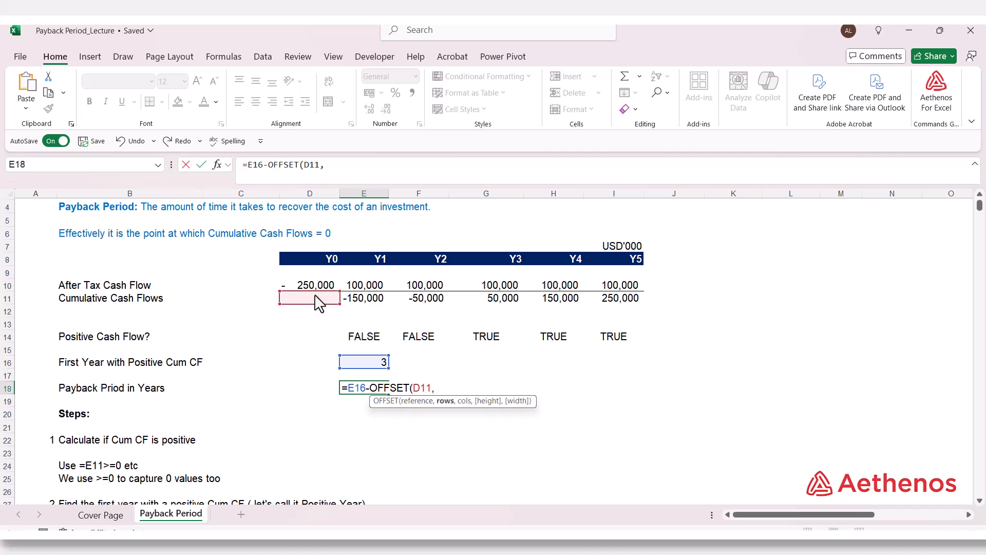
pyautogui.write('0,')
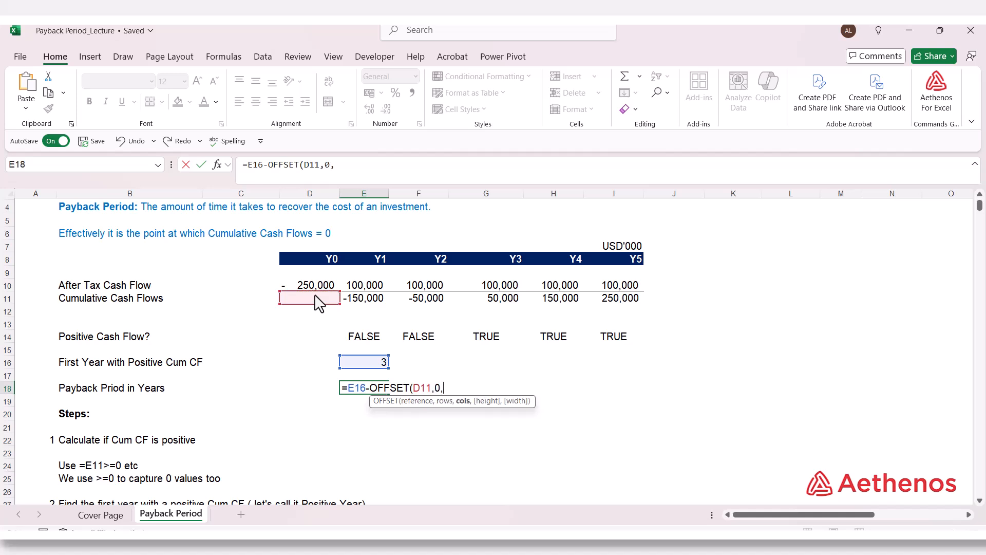
pyautogui.click(370, 365)
pyautogui.write(')')
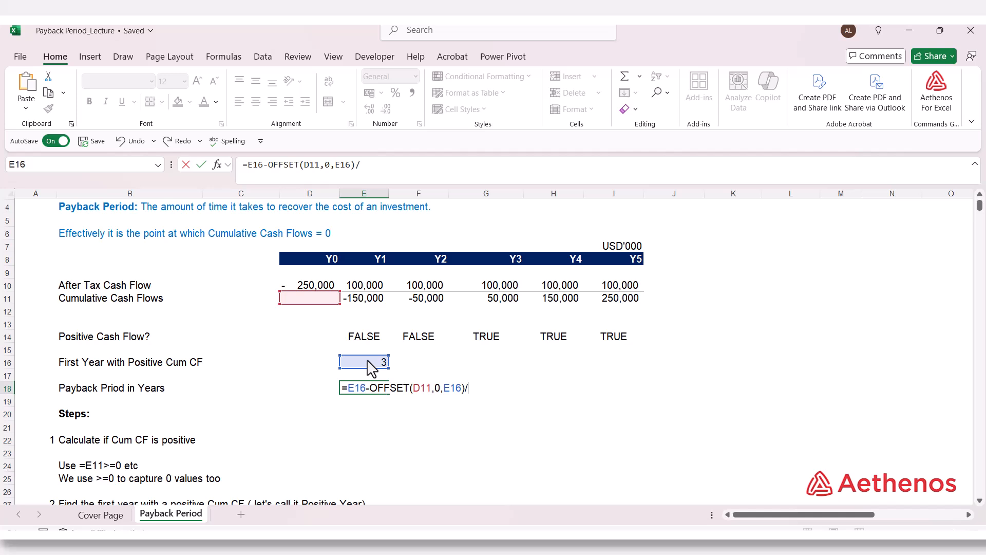
pyautogui.write('/Off')
# - Complete the E18 formula by dividing the cumulative cash flow term by OFFSET(D10,0,E16), the same year's after-tax cash flow
pyautogui.press('Tab')
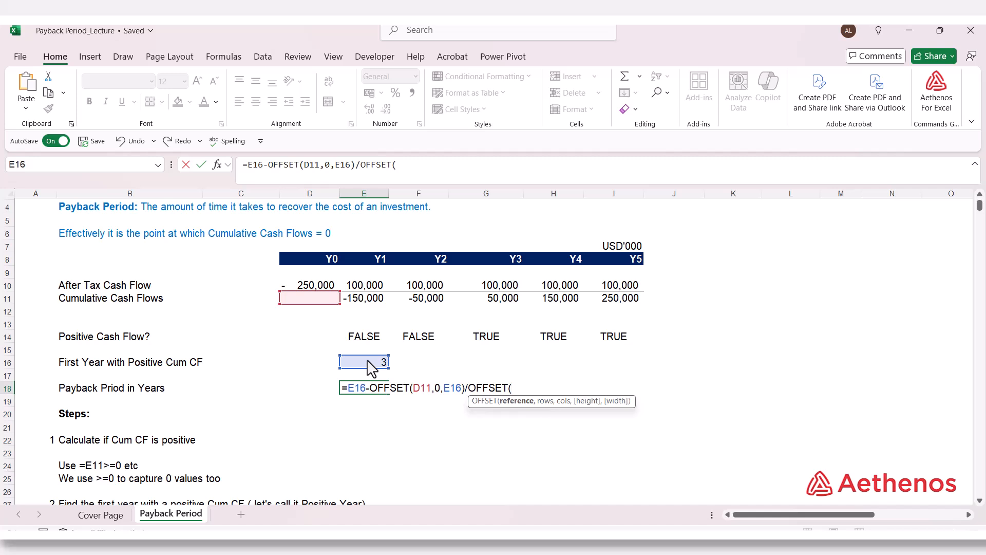
pyautogui.click(314, 288)
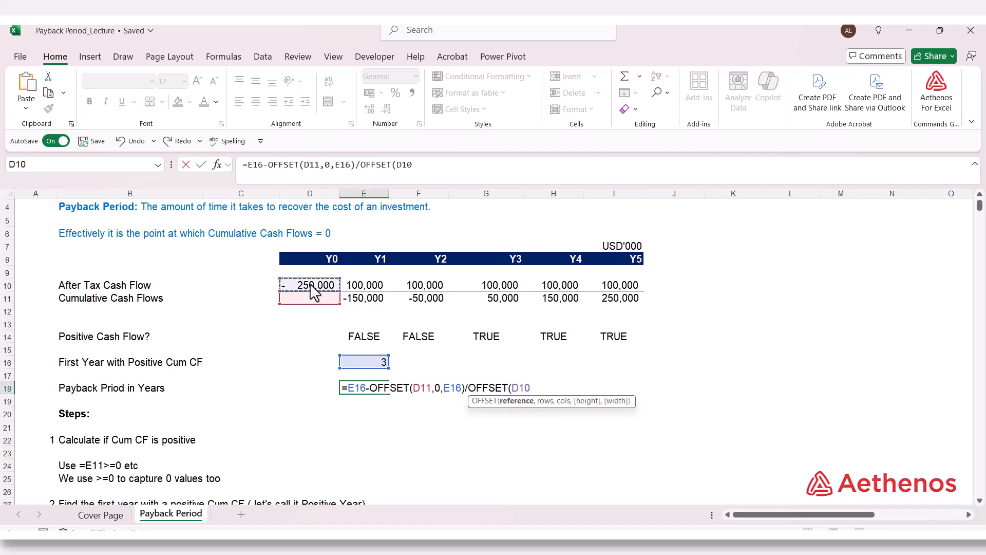
pyautogui.write(',')
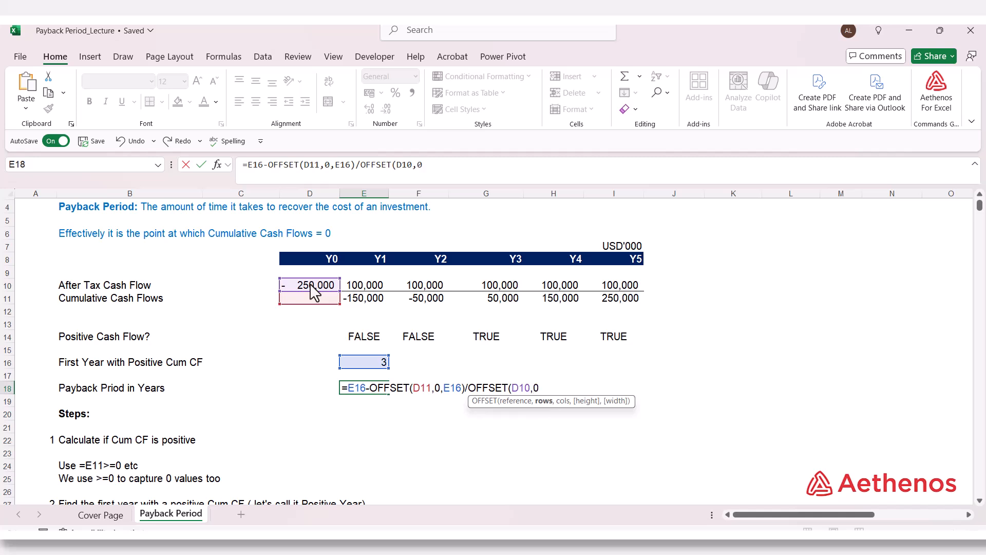
pyautogui.write('0,')
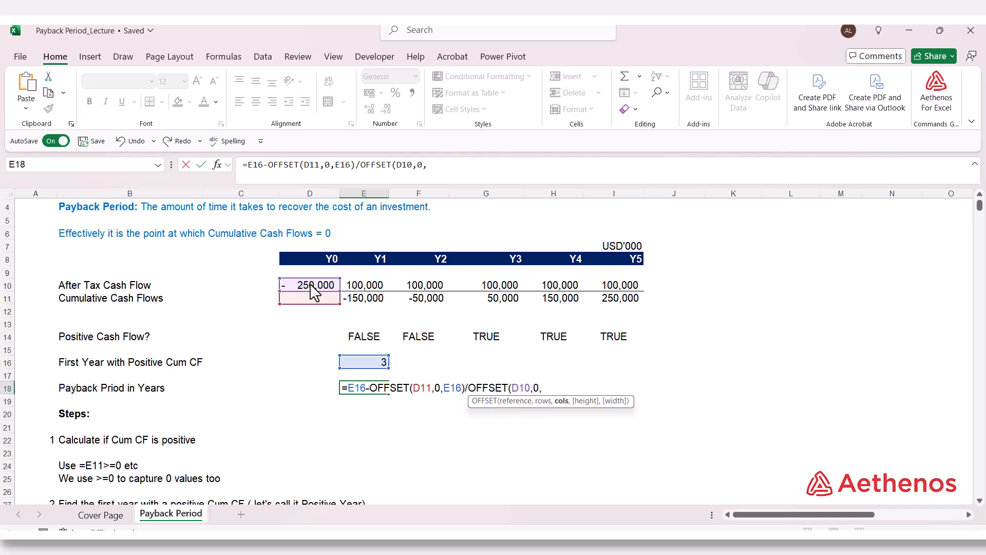
pyautogui.click(363, 367)
pyautogui.write(')')
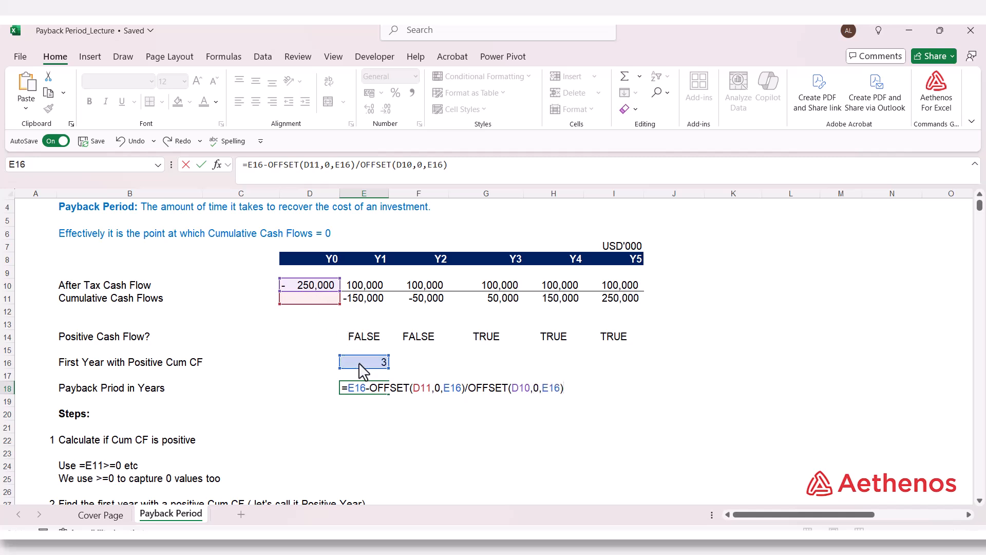
pyautogui.press('Return')
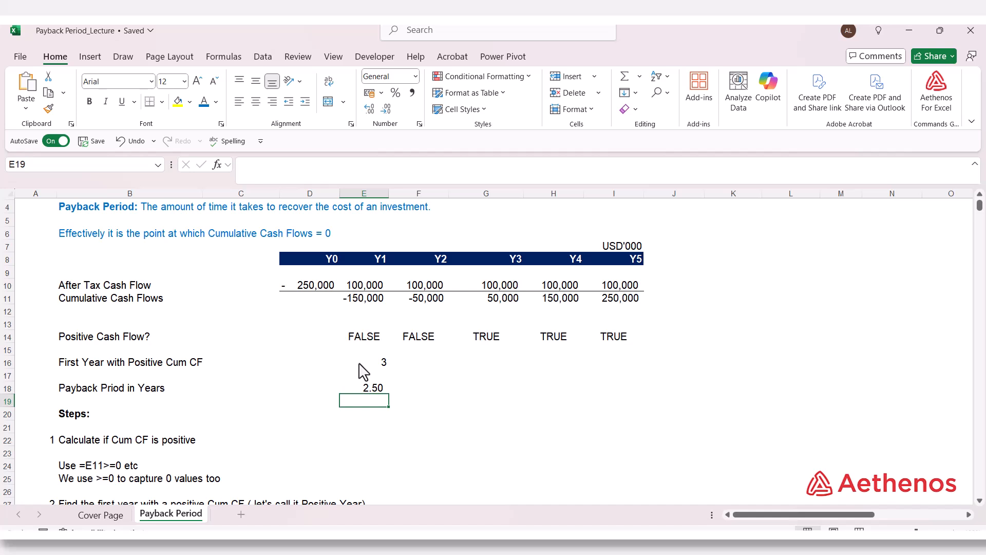
# - Review the payback formula in E18 against the MATCH formula in E16 that it references
pyautogui.click(378, 392)
pyautogui.doubleClick(452, 389)
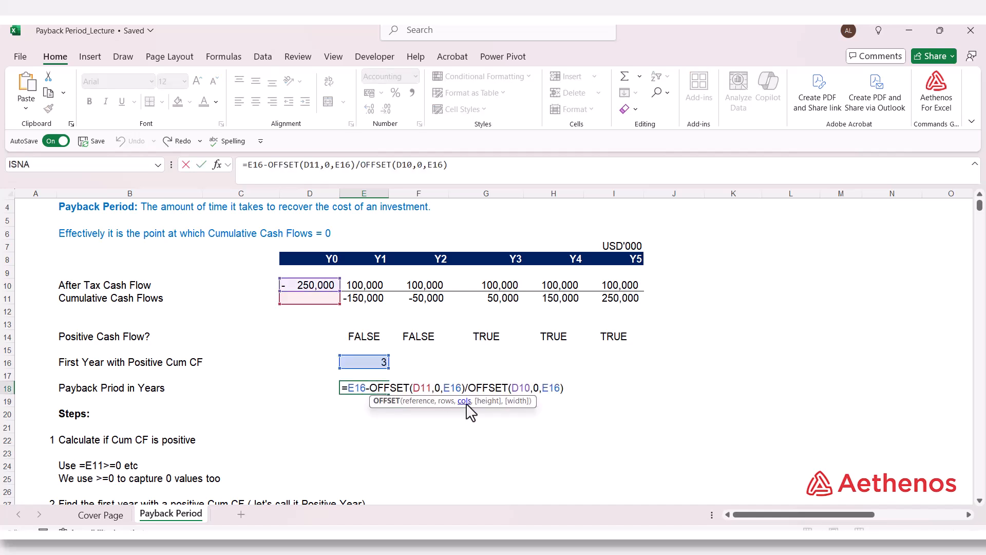
pyautogui.press('Escape')
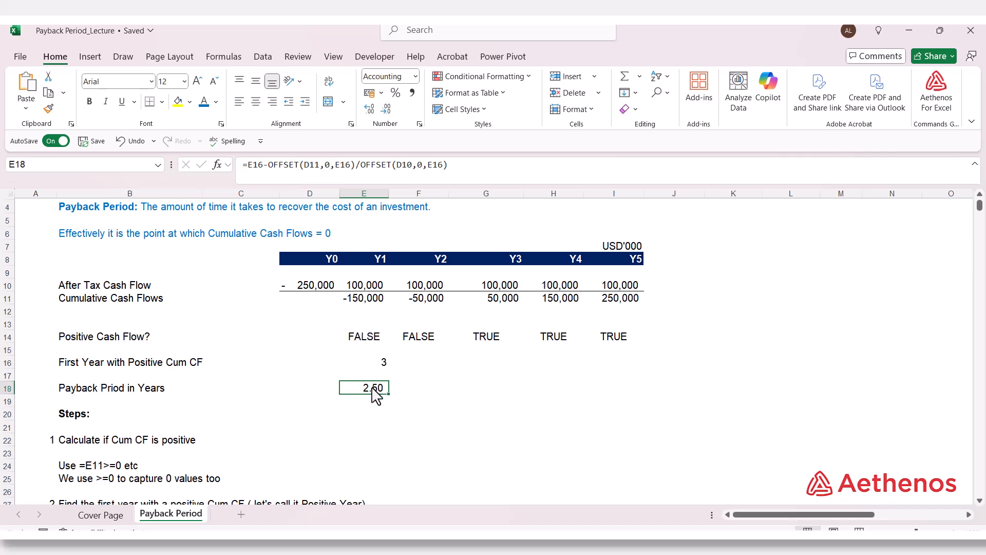
pyautogui.click(377, 365)
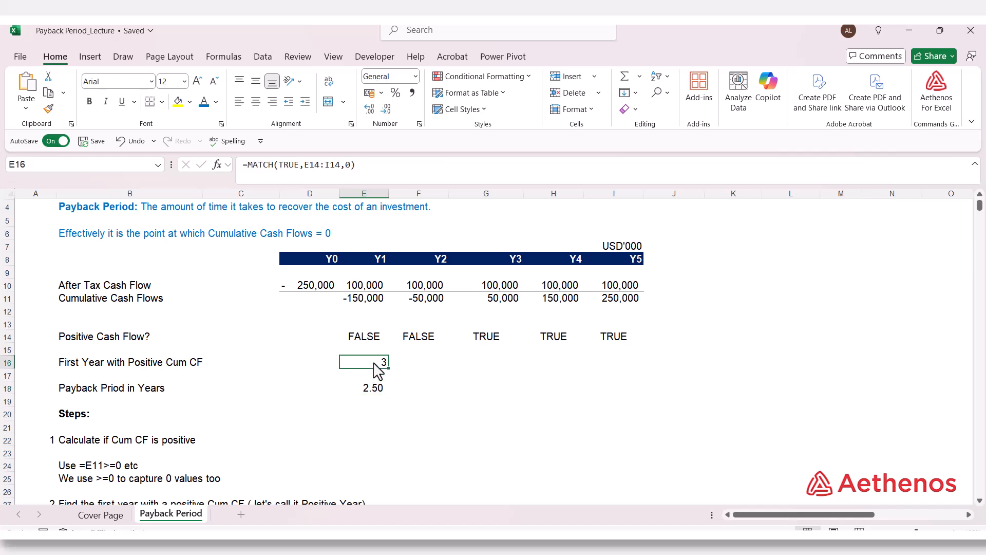
pyautogui.doubleClick(373, 390)
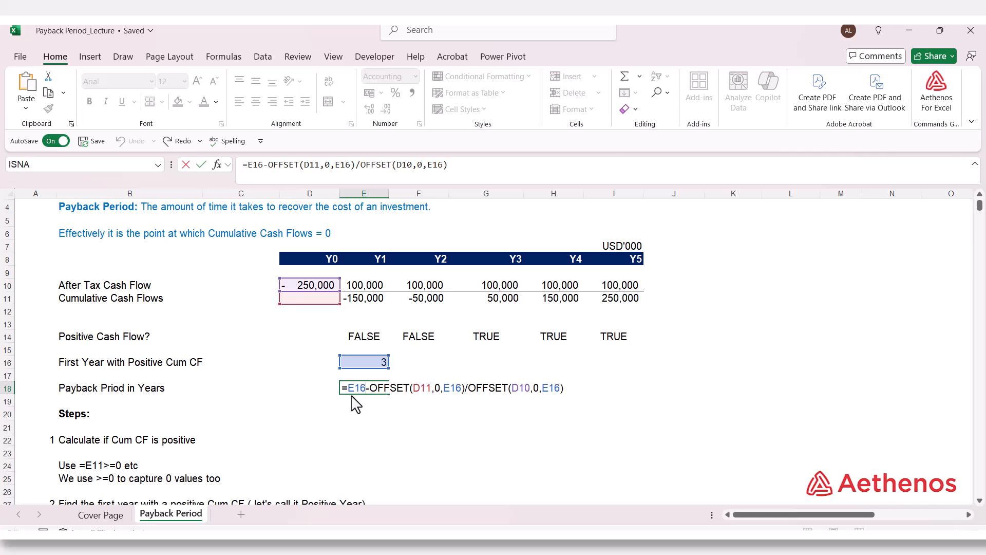
pyautogui.press('Escape')
pyautogui.doubleClick(368, 366)
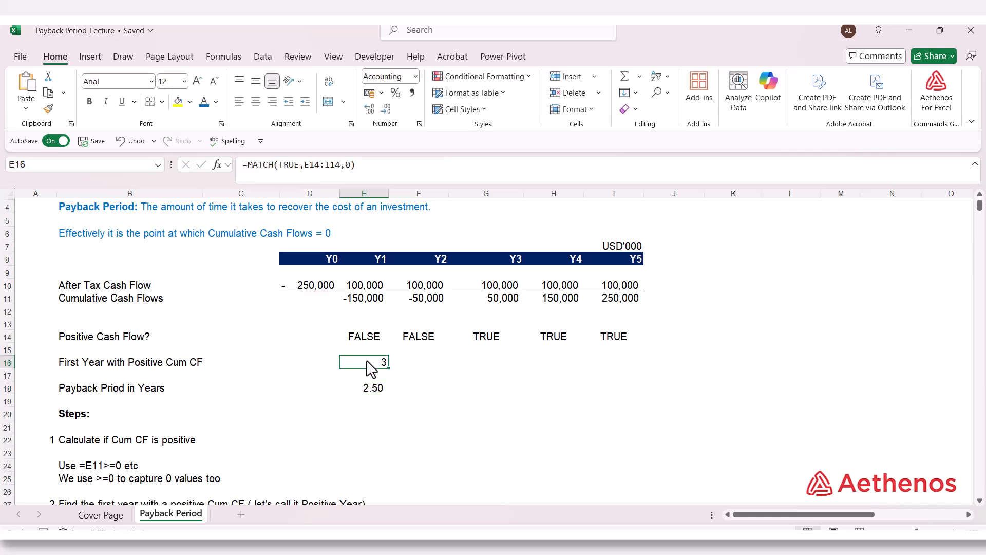
pyautogui.press('Escape')
# - Replace the leading E16 reference in the E18 formula with MATCH(TRUE,E14:I14,0)
pyautogui.doubleClick(365, 390)
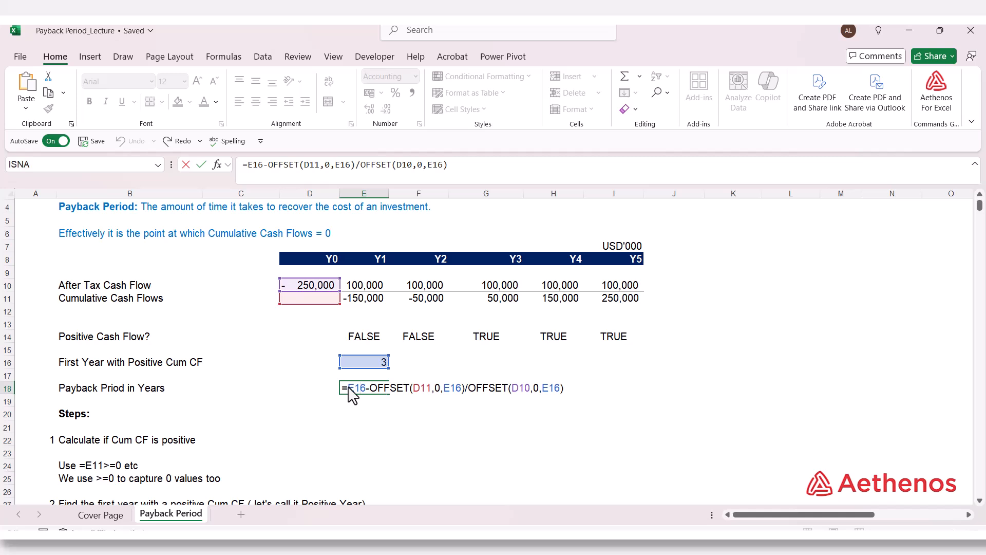
pyautogui.moveTo(347, 388); pyautogui.dragTo(367, 387)
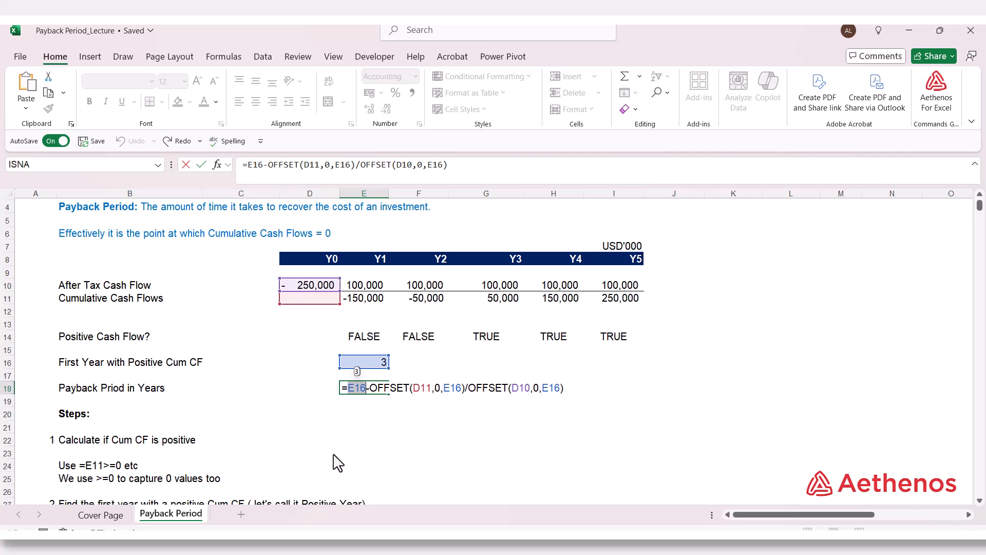
pyautogui.write('mat')
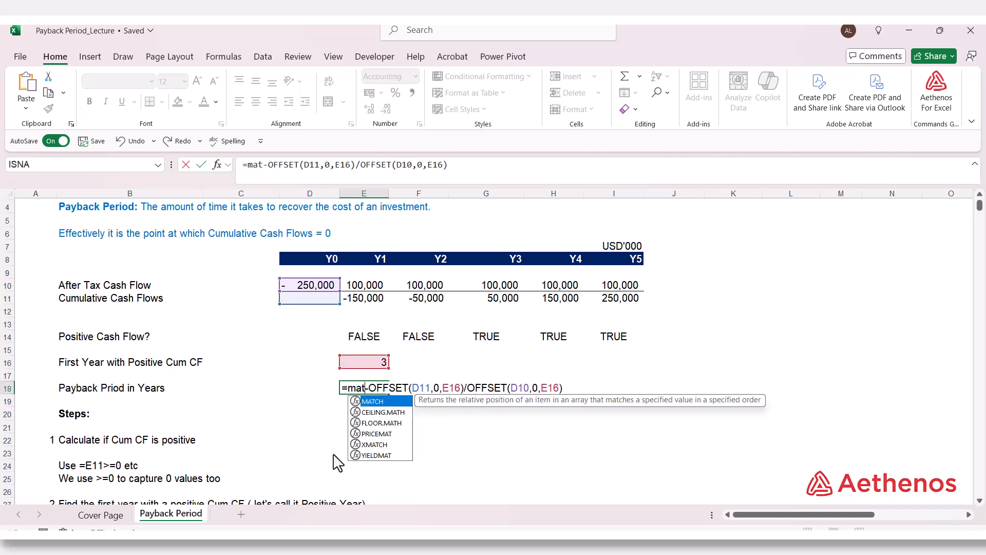
pyautogui.press('Tab')
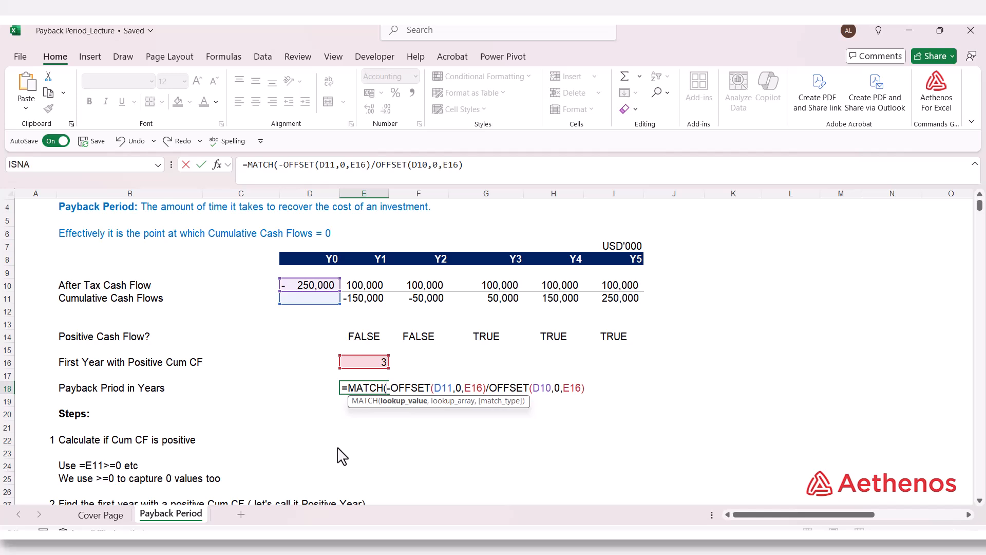
pyautogui.write('TRUE')
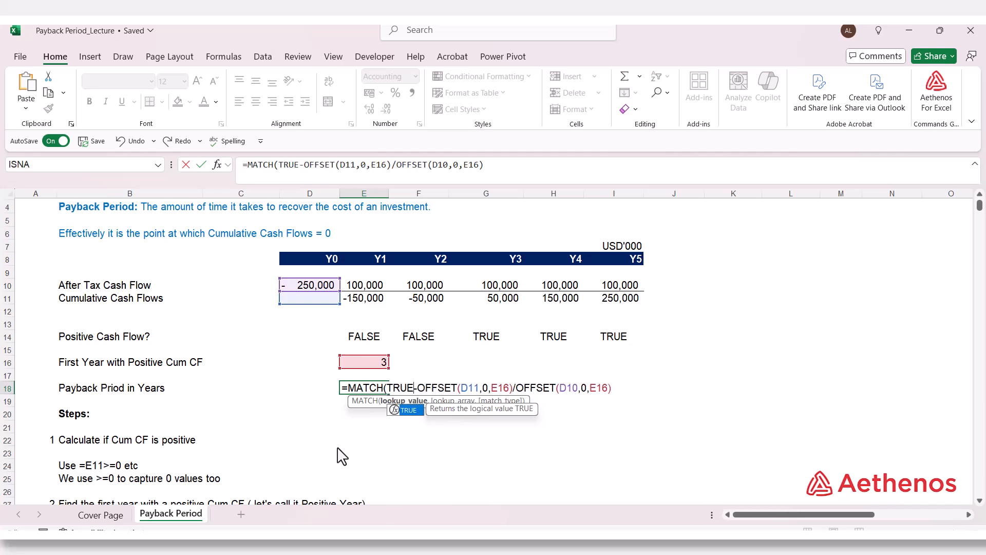
pyautogui.write(',')
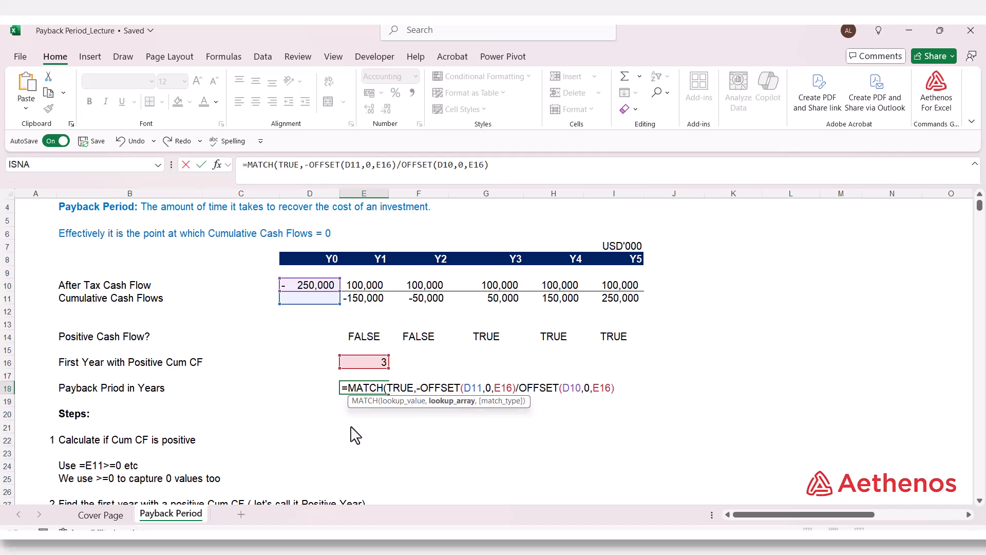
pyautogui.moveTo(377, 337); pyautogui.dragTo(598, 340)
pyautogui.write(',')
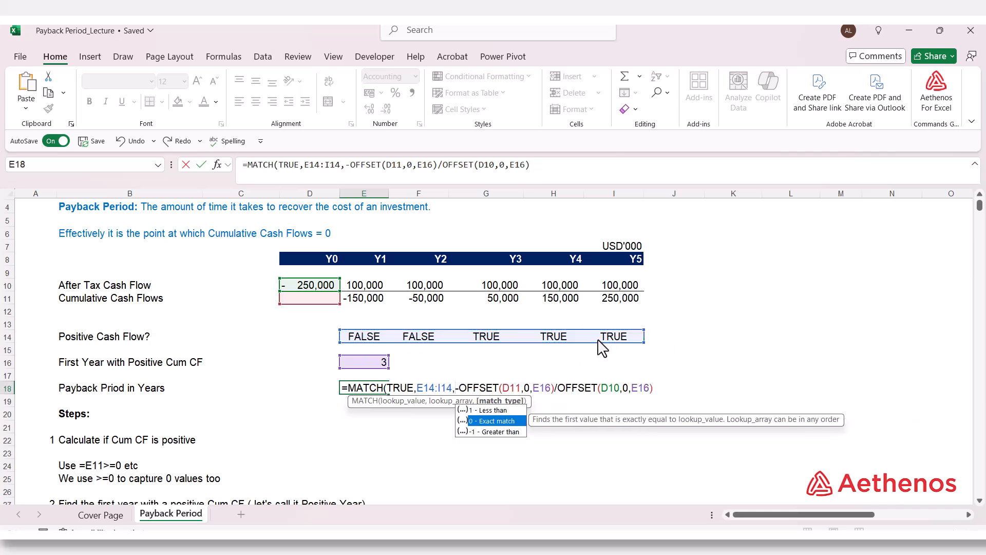
pyautogui.write('0)')
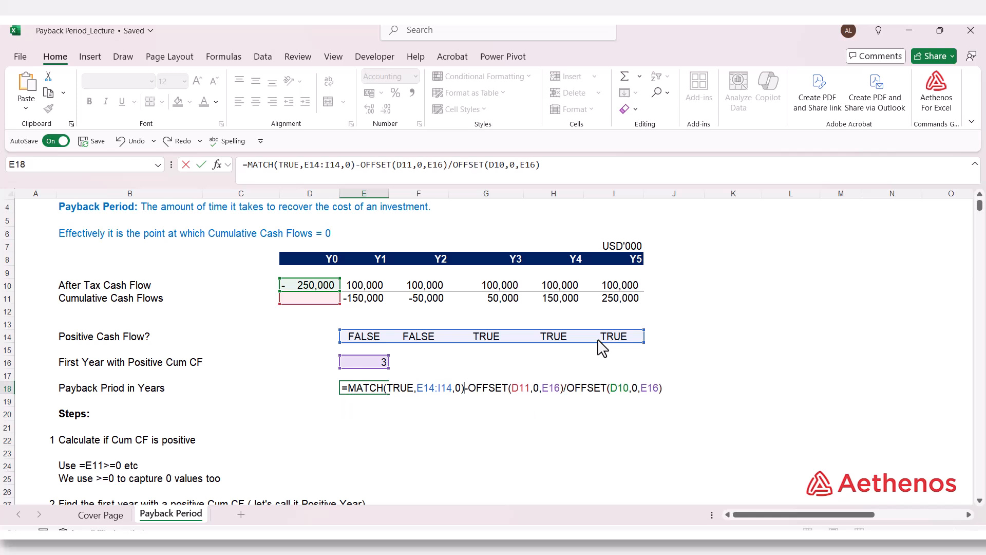
pyautogui.press('Return')
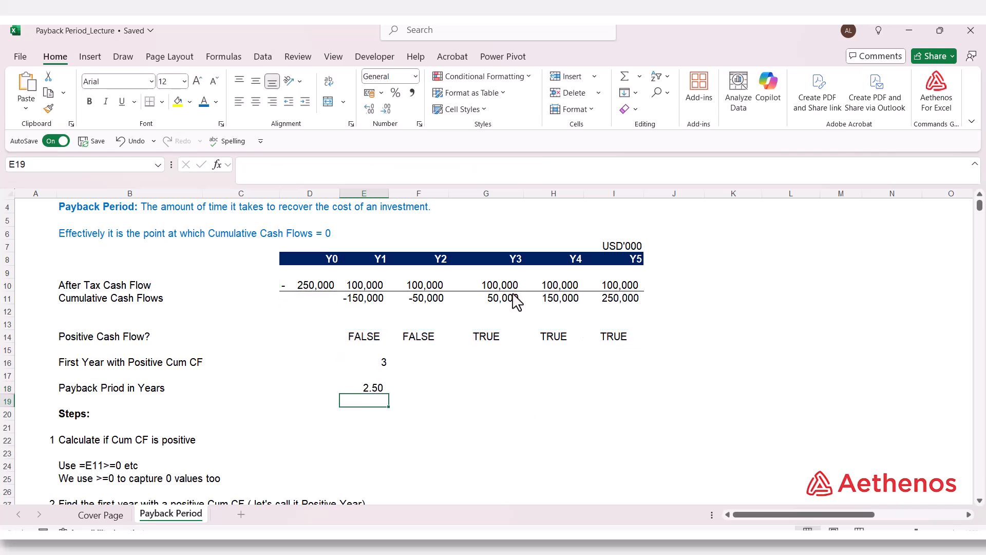
# - Compare the combined MATCH and OFFSET formula in E18 with the manual payback calculation in L39
pyautogui.doubleClick(371, 388)
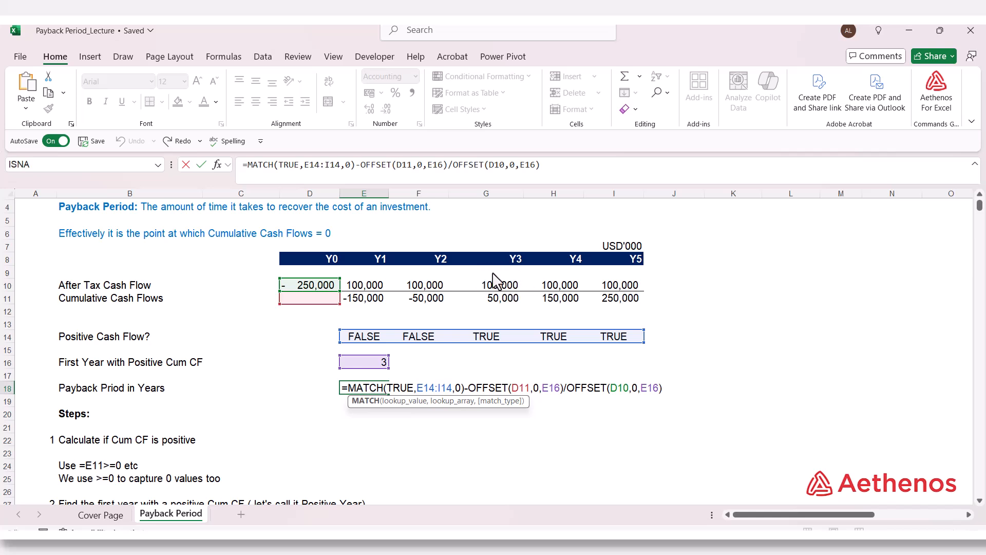
pyautogui.hotkey('ctrl', 'Return')
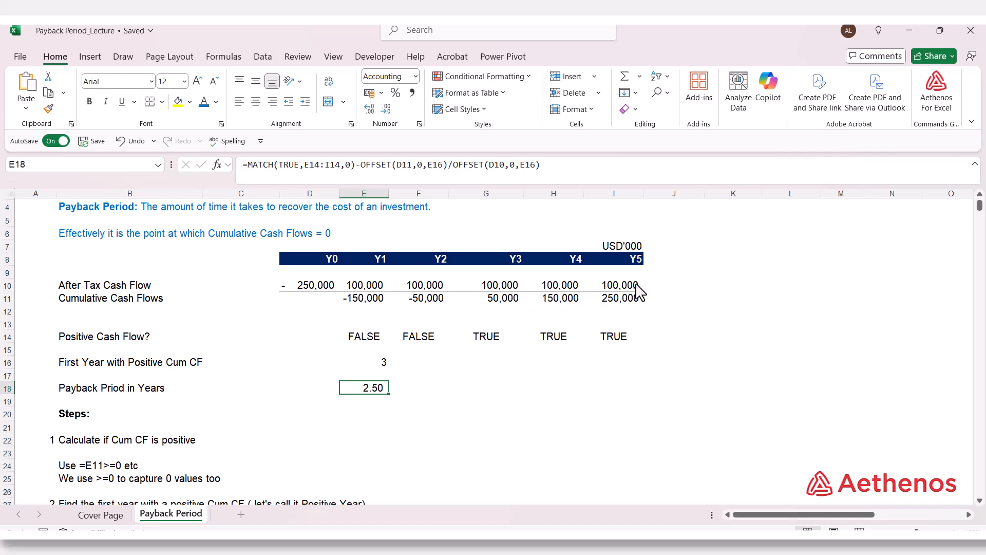
pyautogui.doubleClick(364, 389)
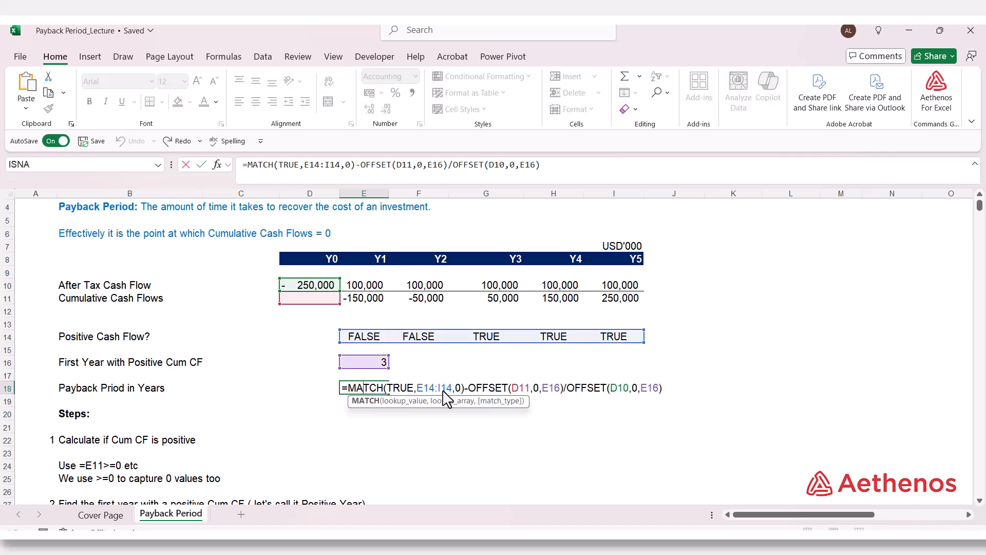
pyautogui.press('Escape')
pyautogui.scroll(-9, 514, 403)
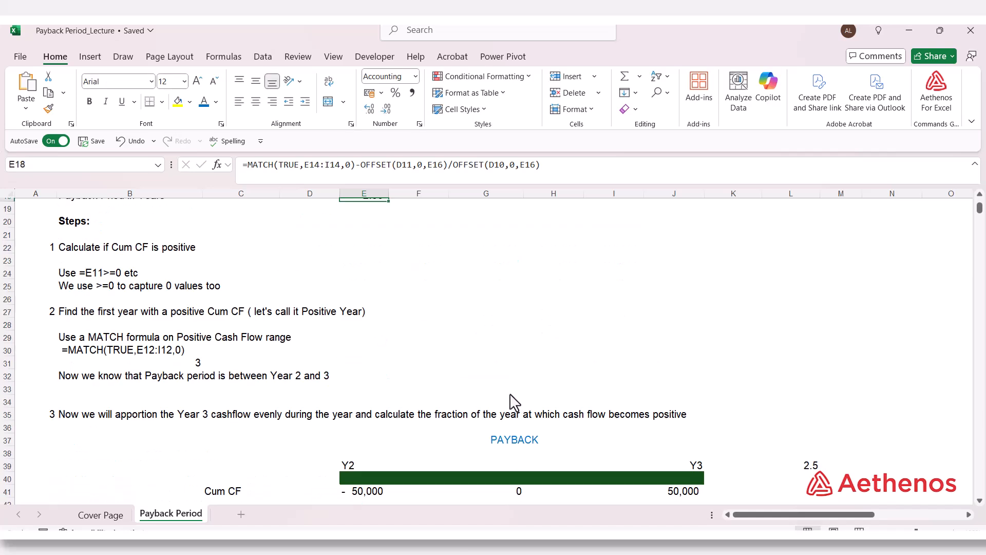
pyautogui.doubleClick(795, 315)
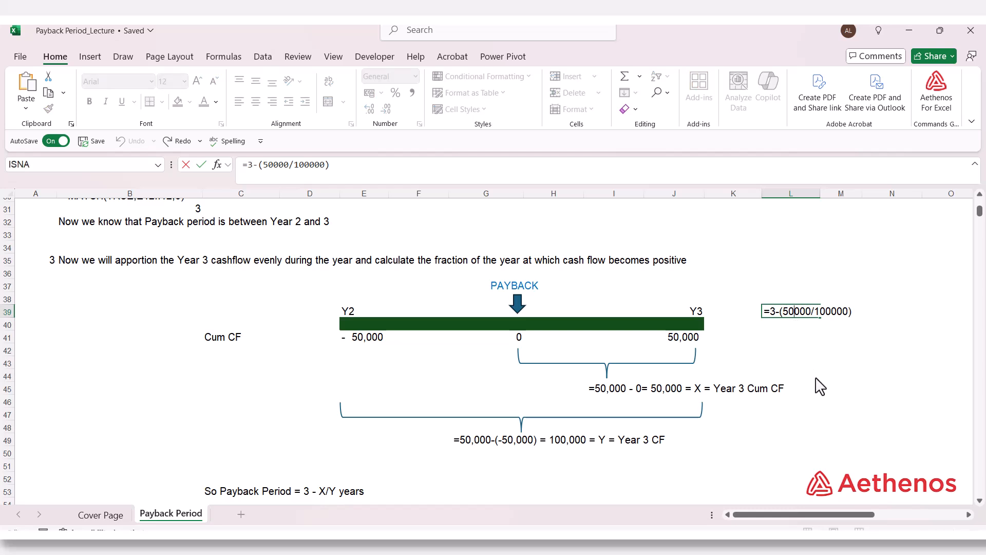
pyautogui.hotkey('ctrl', 'Return')
pyautogui.scroll(9, 817, 386)
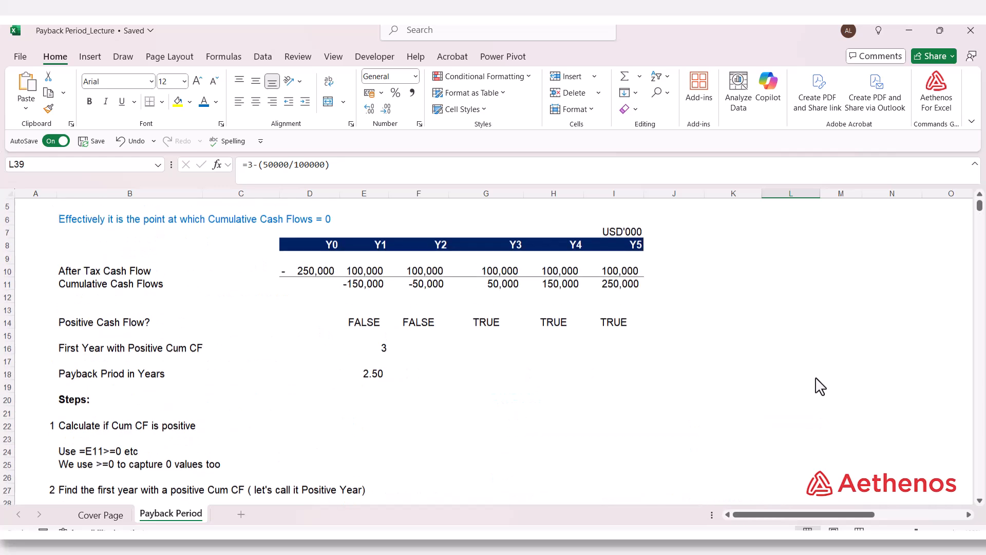
pyautogui.doubleClick(375, 393)
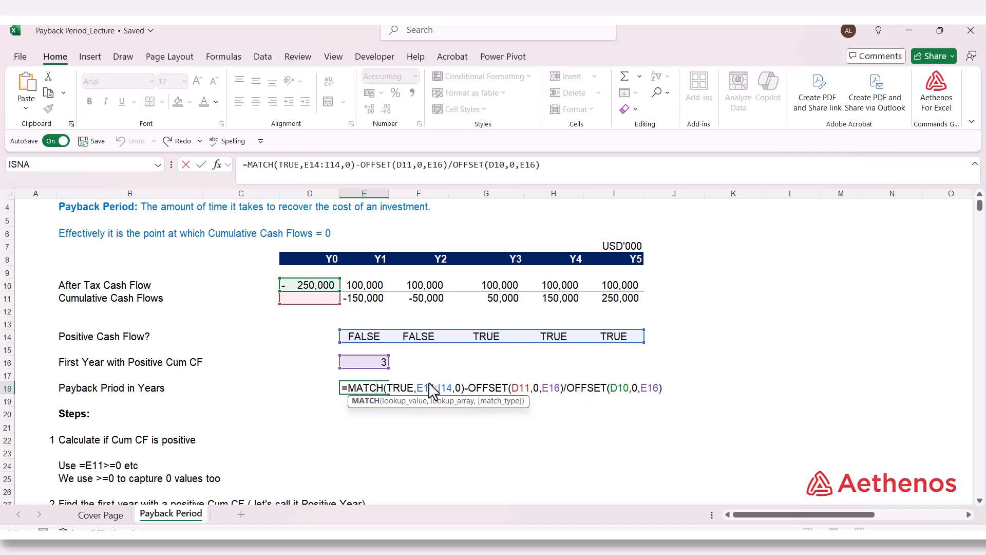
pyautogui.hotkey('ctrl', 'Return')
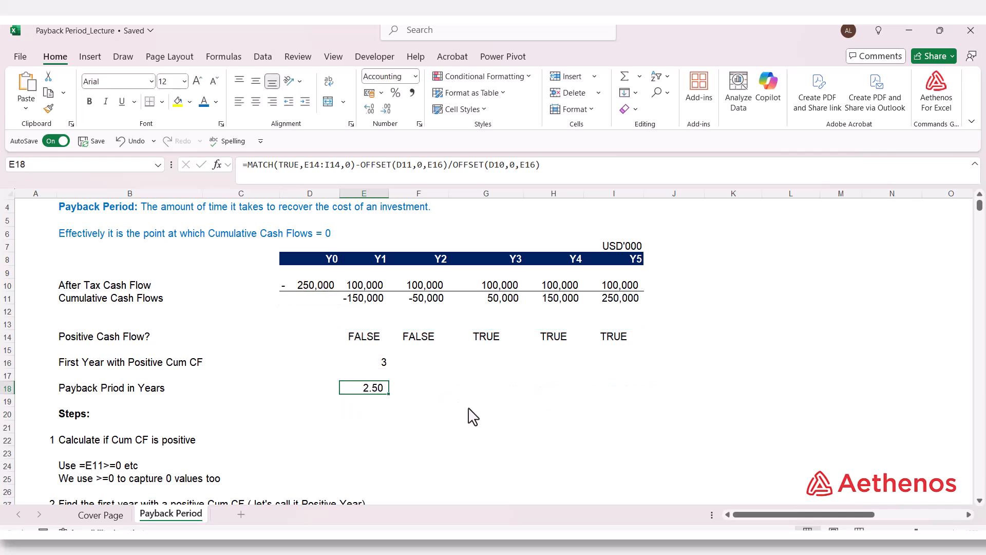